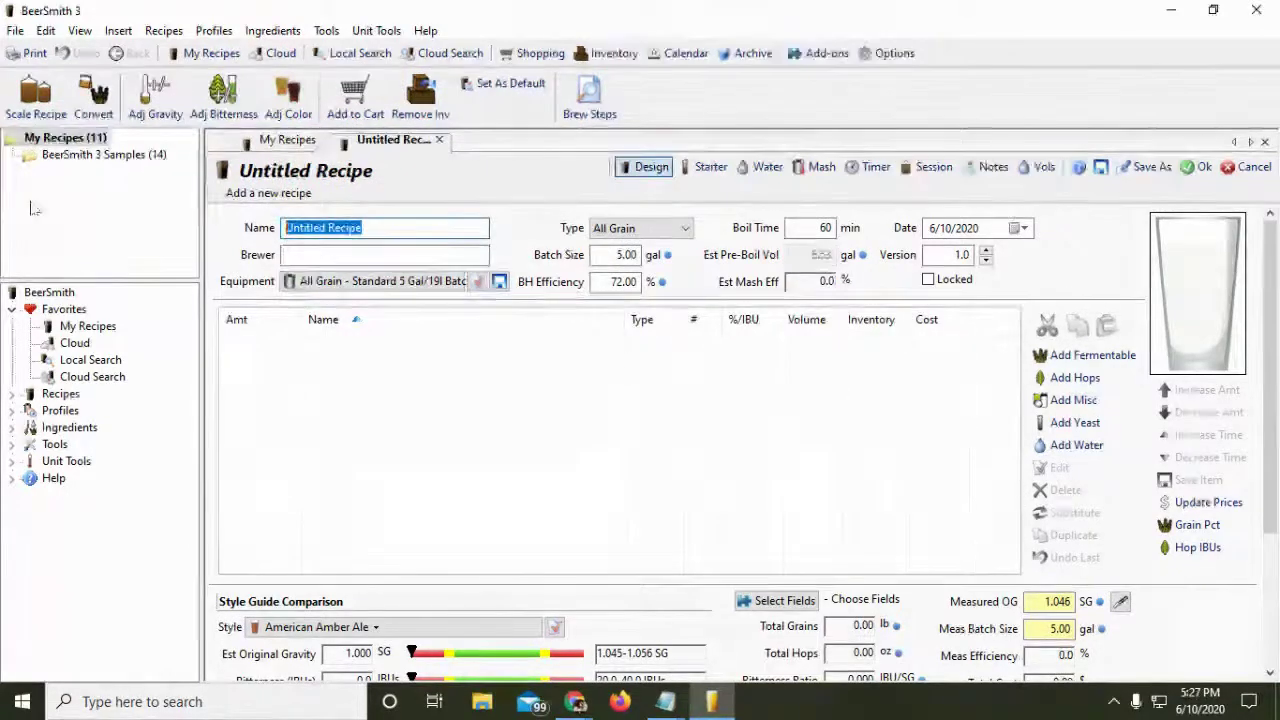
# - Name the new recipe "It's Beer Time - German-Style Kolsch" and fill in the brewer's name
pyautogui.write("It's Beer Time")
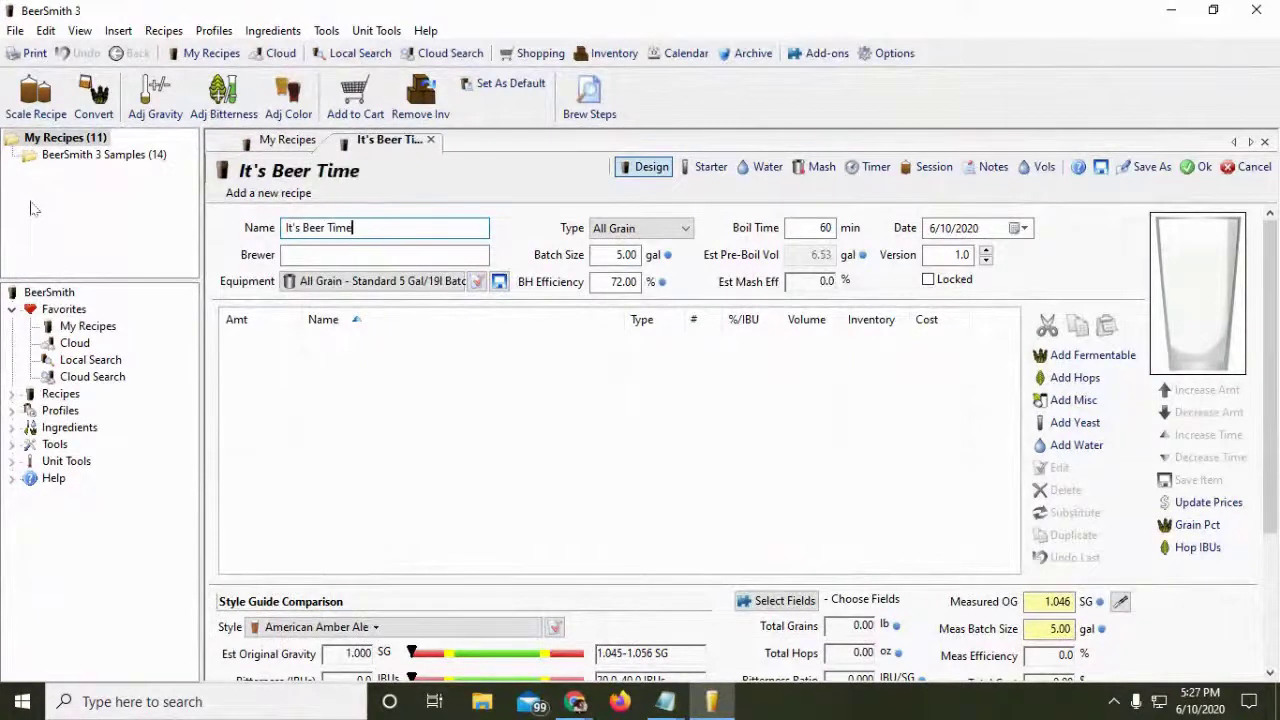
pyautogui.write(' - German')
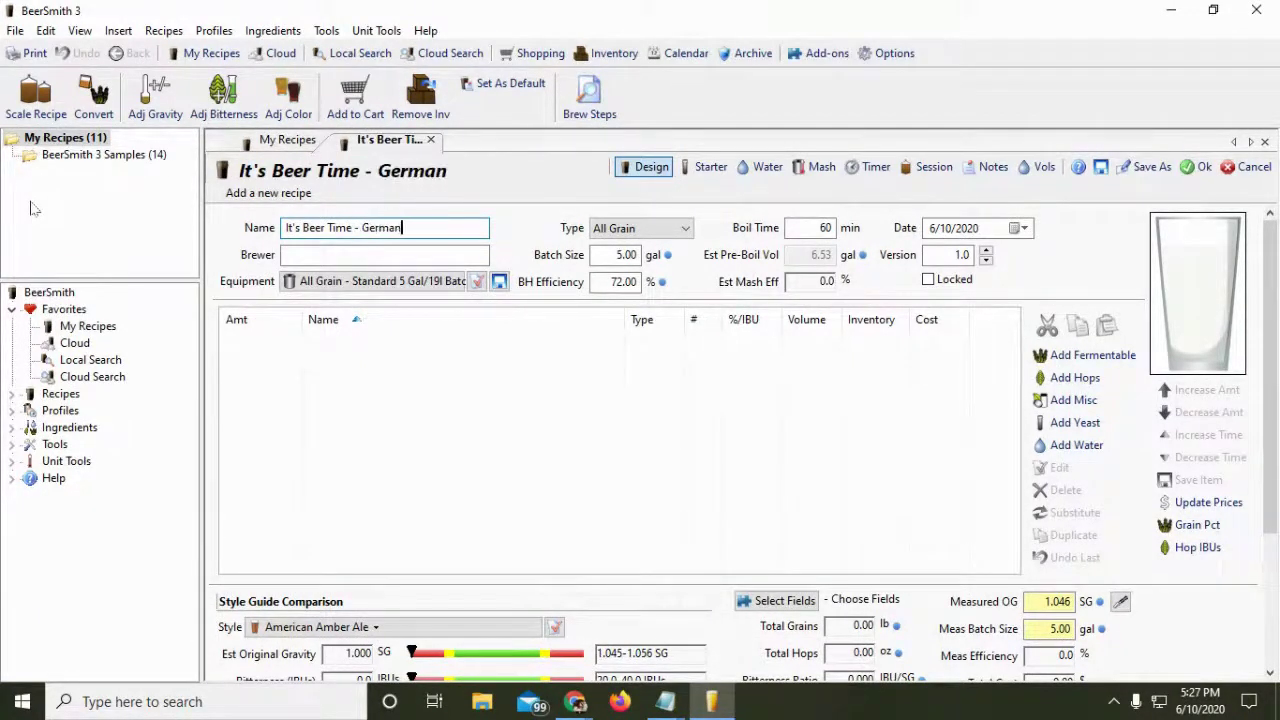
pyautogui.write('-Style Kolsch')
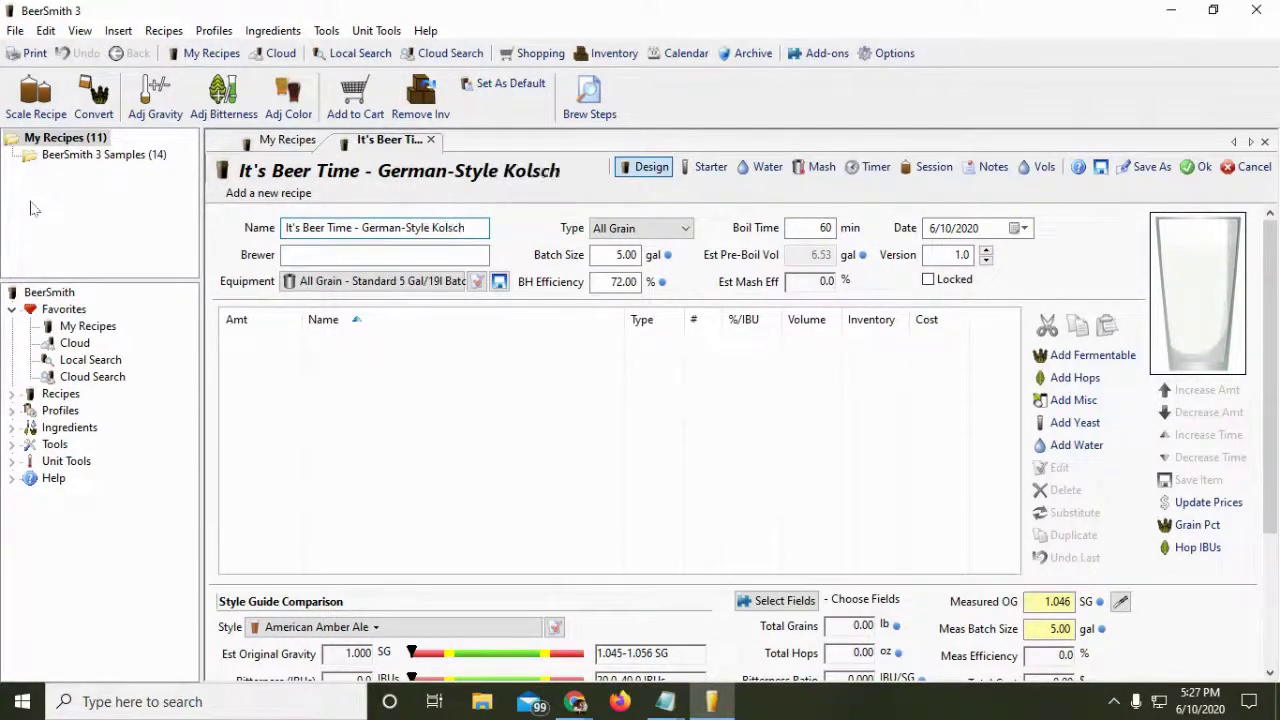
pyautogui.write('Be')
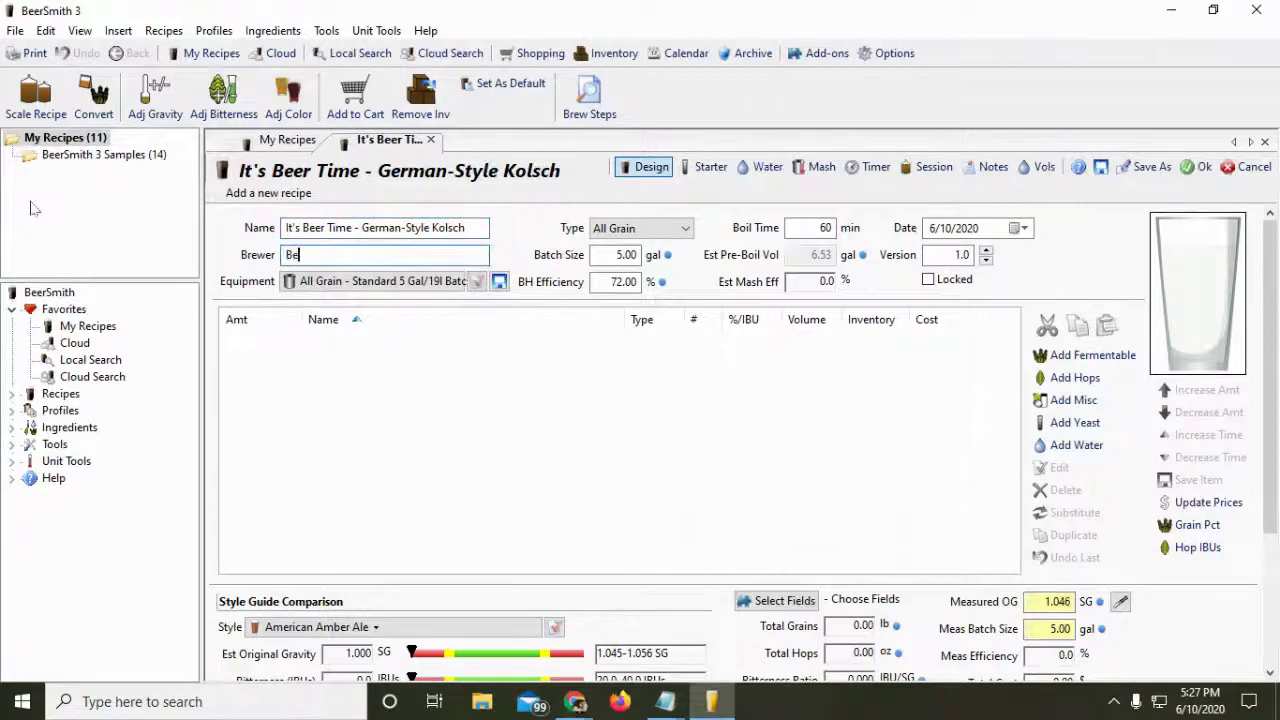
pyautogui.write('eer')
pyautogui.press('BackSpace')
pyautogui.write('Man')
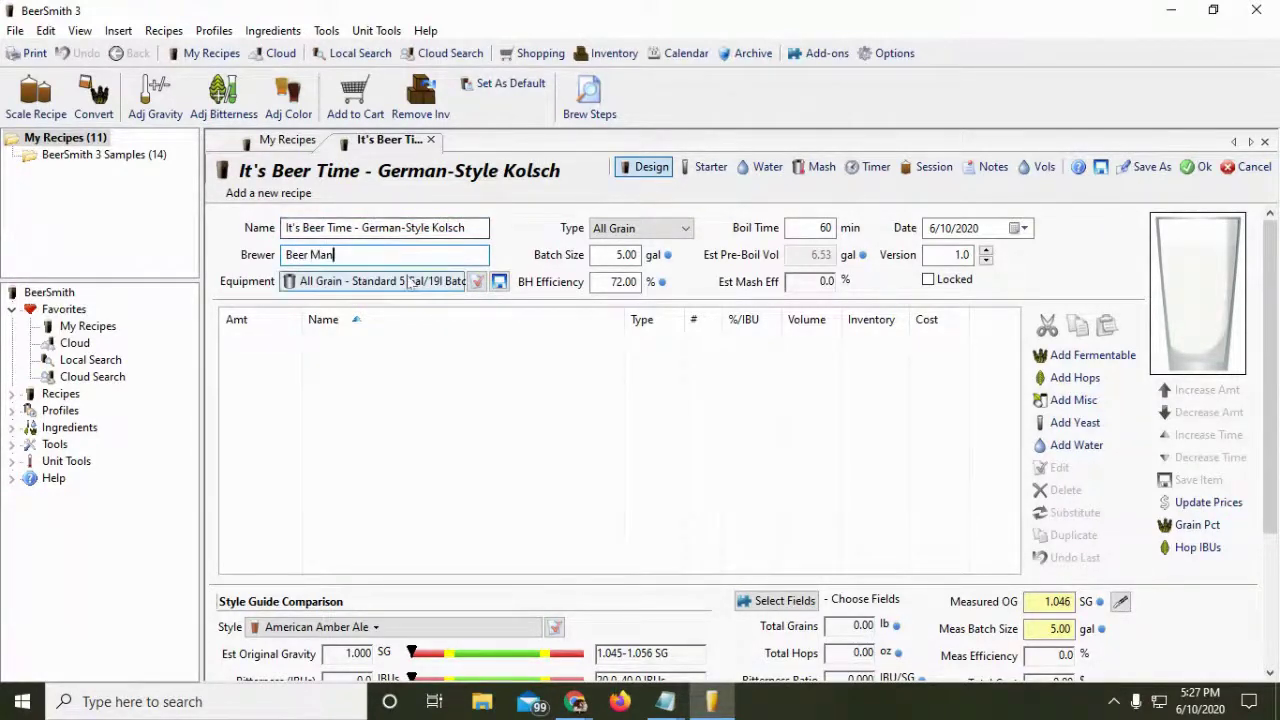
# - Assign the keggle15 equipment profile to the recipe
pyautogui.click(477, 281)
pyautogui.scroll(-1, 330, 400)
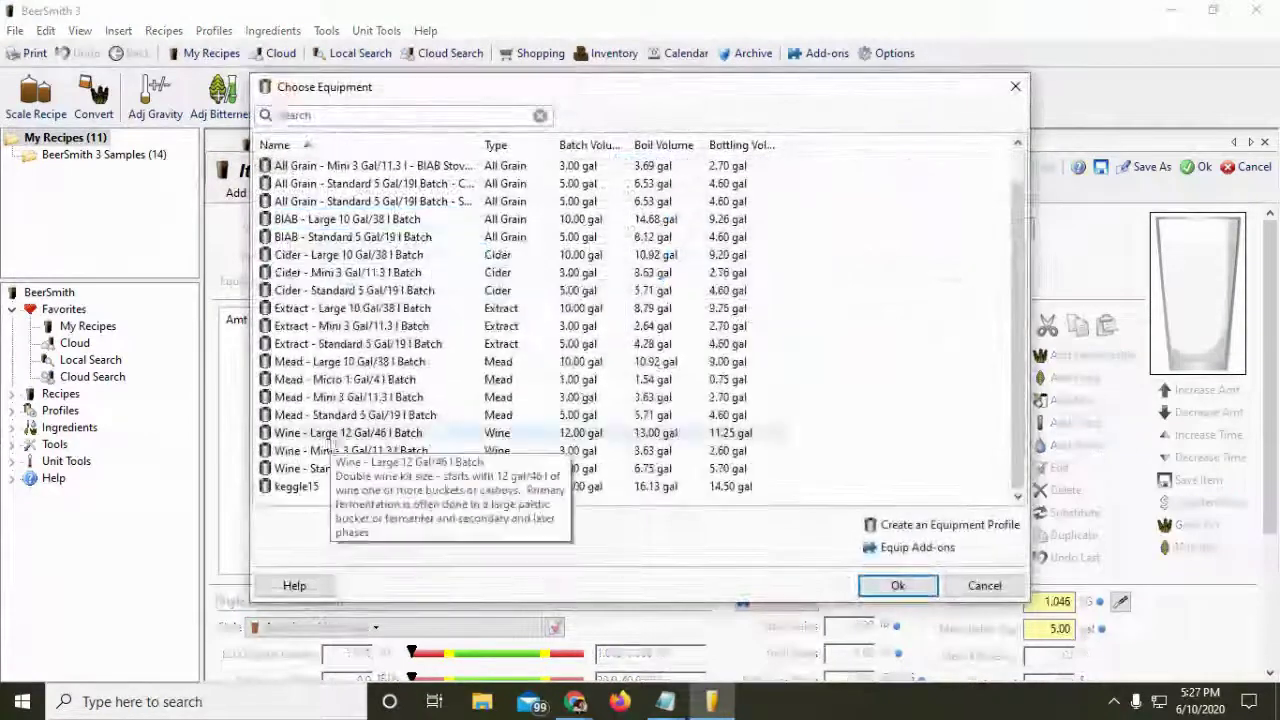
pyautogui.click(300, 486)
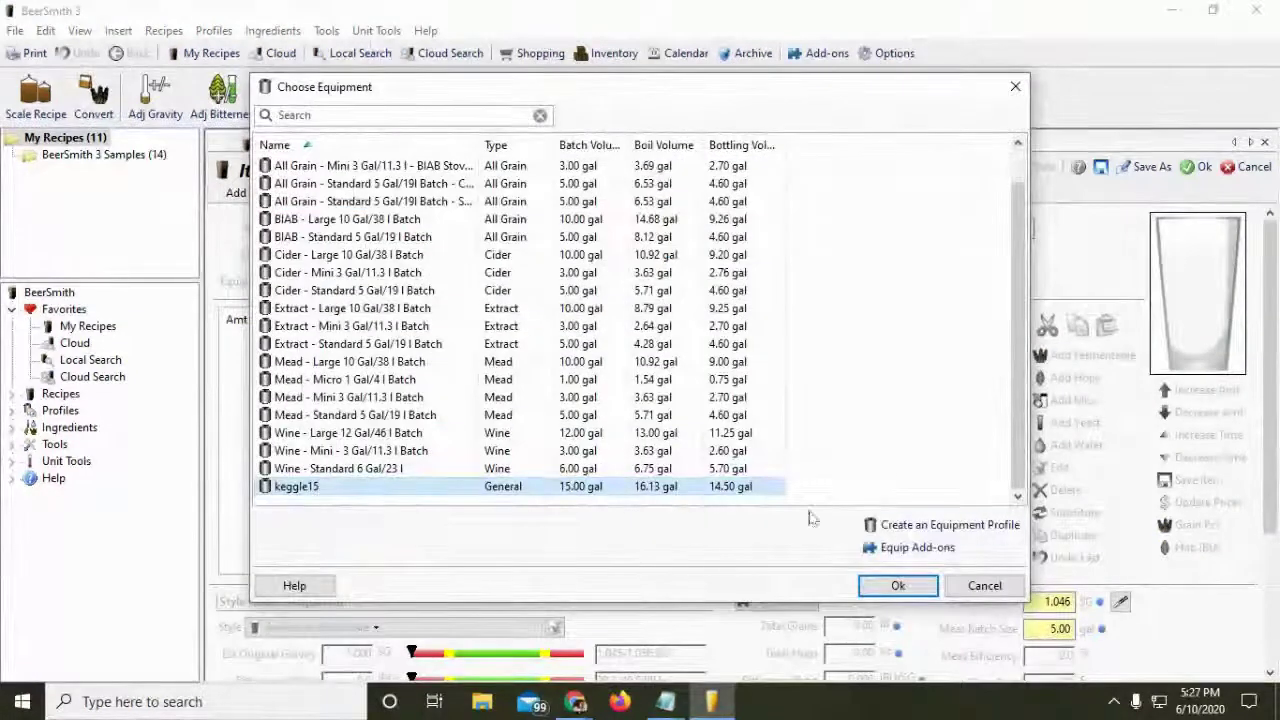
pyautogui.click(898, 585)
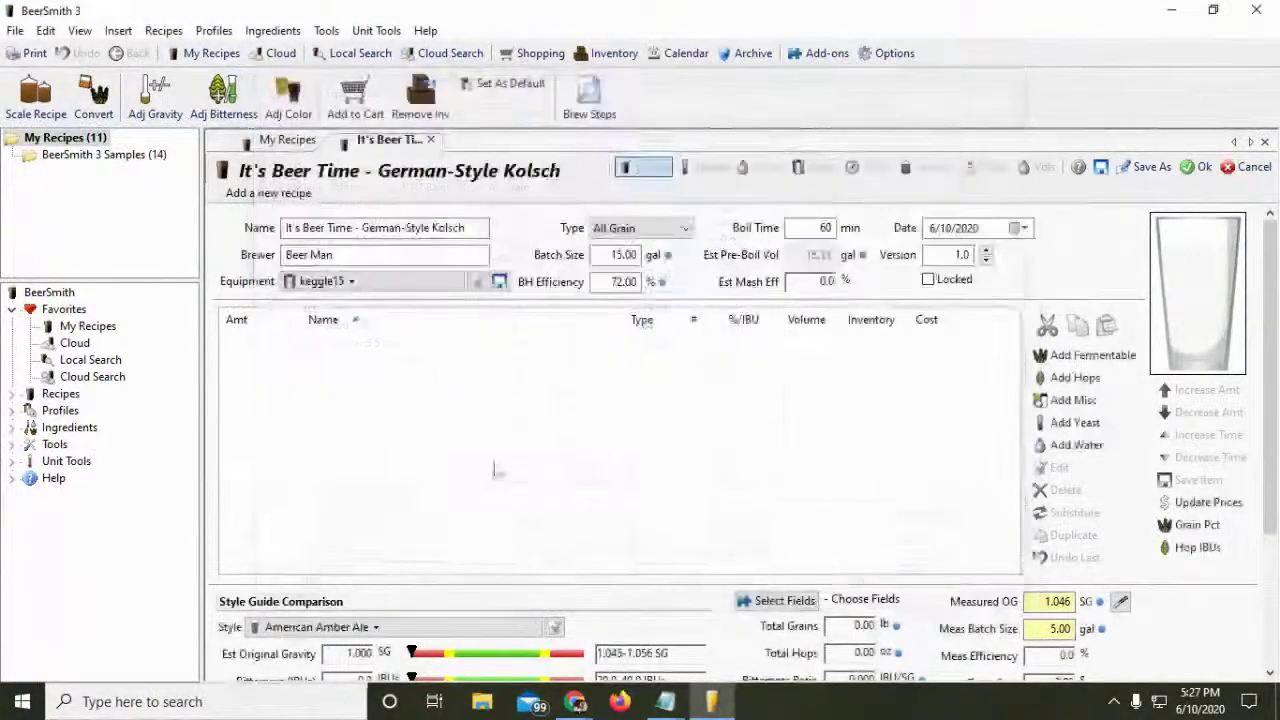
# - Set both the recipe's batch size and its measured batch size to 10 gal
pyautogui.click(620, 256)
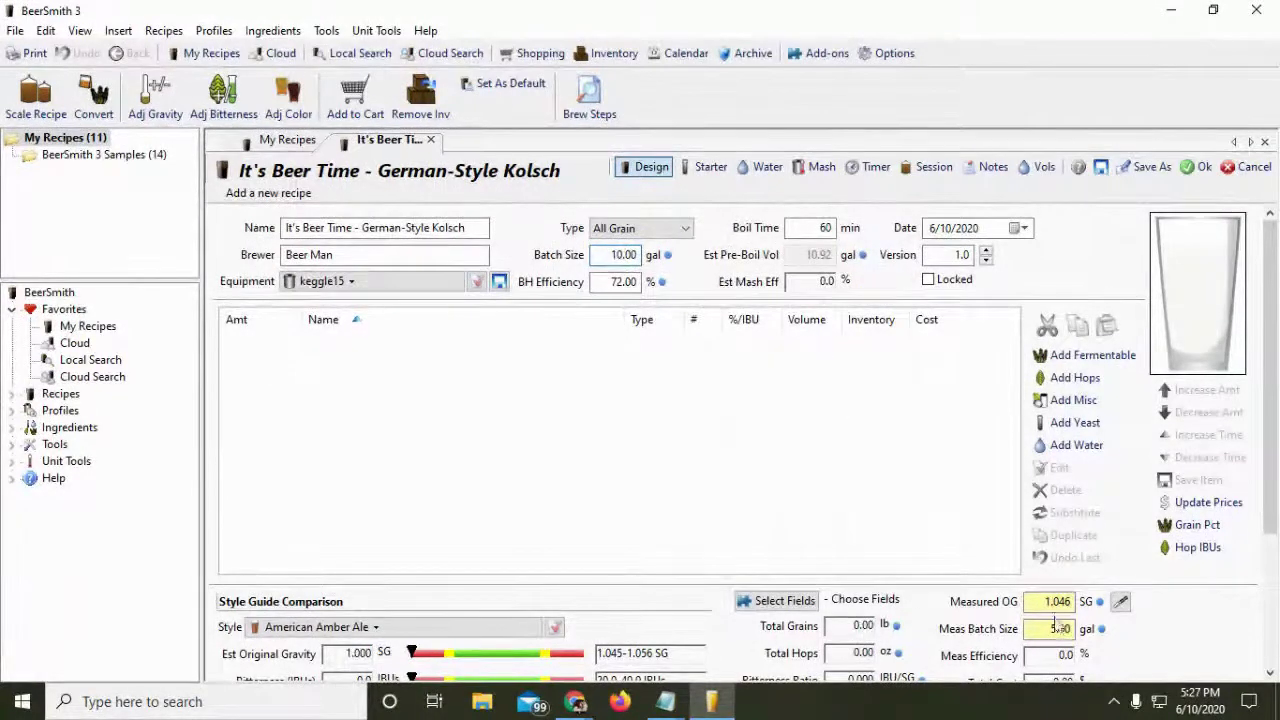
pyautogui.moveTo(1052, 627); pyautogui.dragTo(1054, 632)
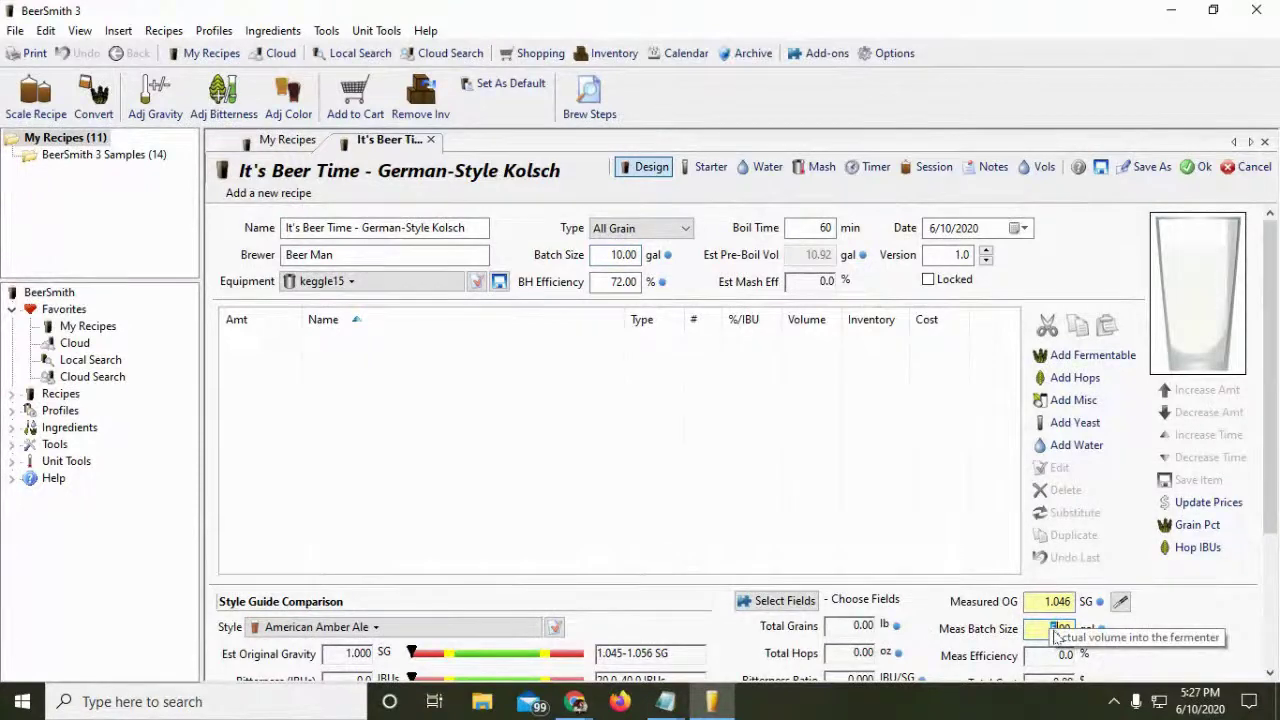
pyautogui.write('10')
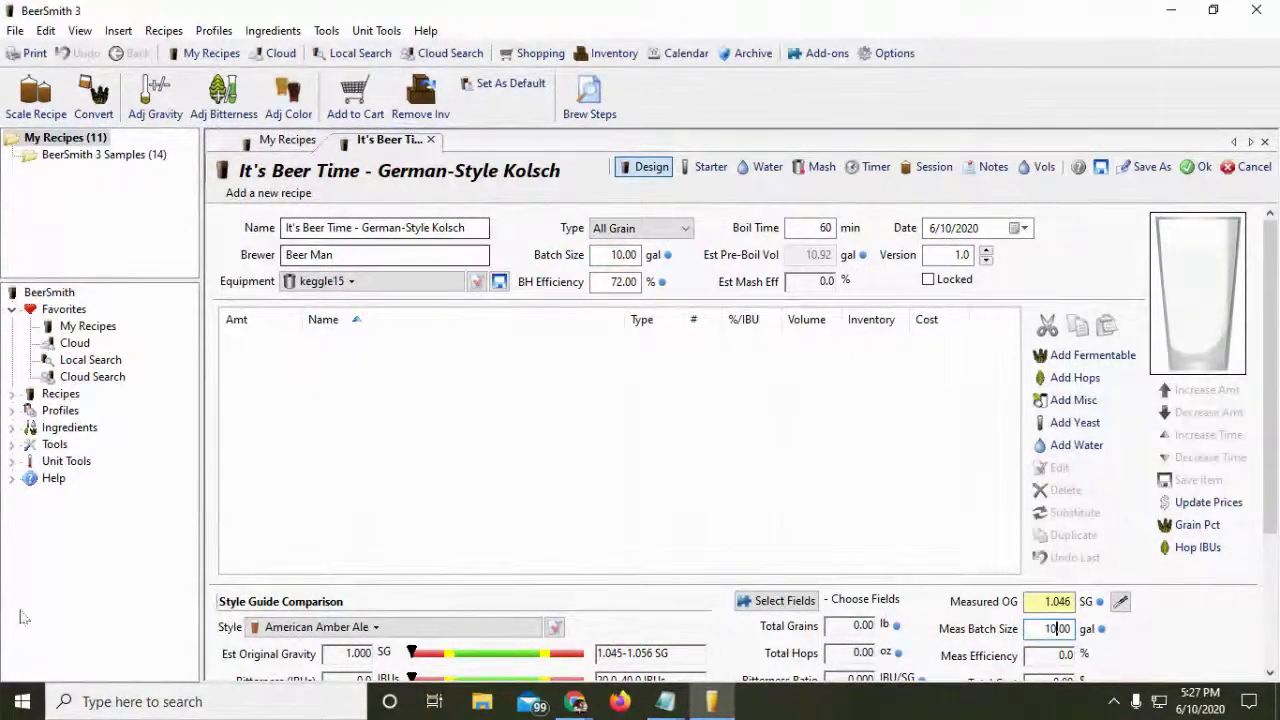
# - Set the recipe's style guide comparison to the BJCP 2015 Kölsch style
pyautogui.click(375, 627)
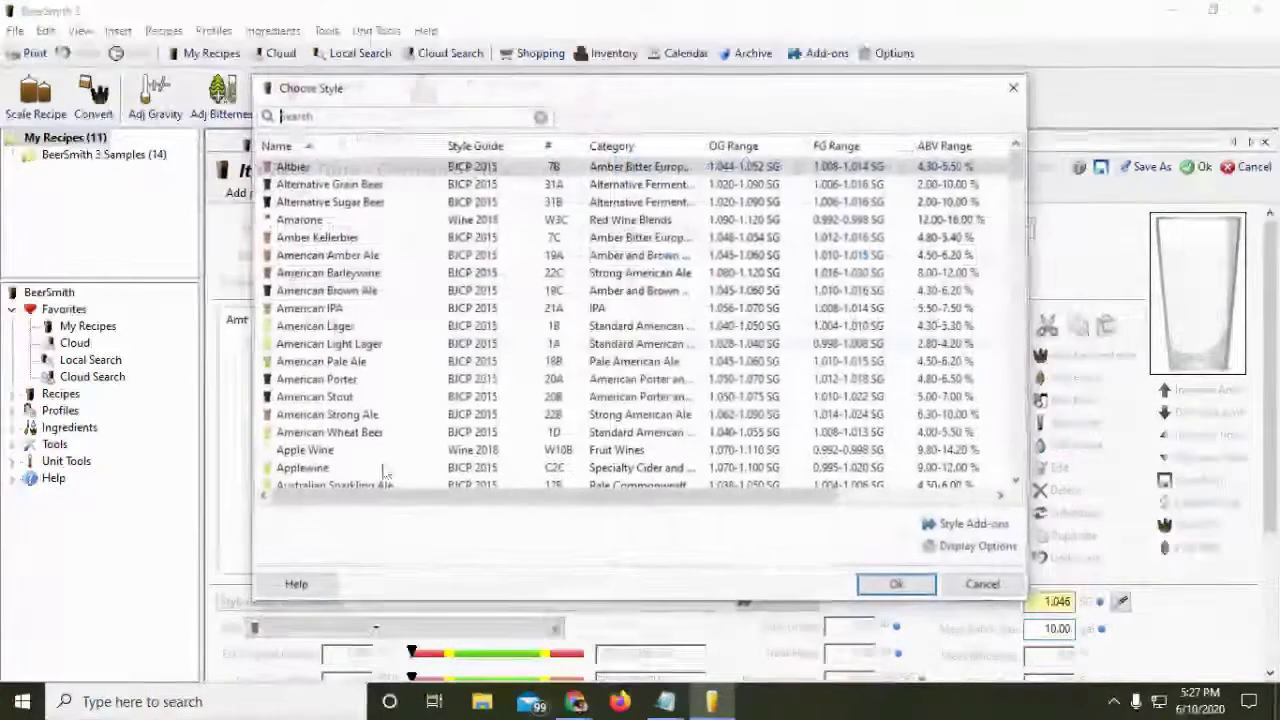
pyautogui.scroll(-12, 410, 290)
pyautogui.scroll(-8, 440, 321)
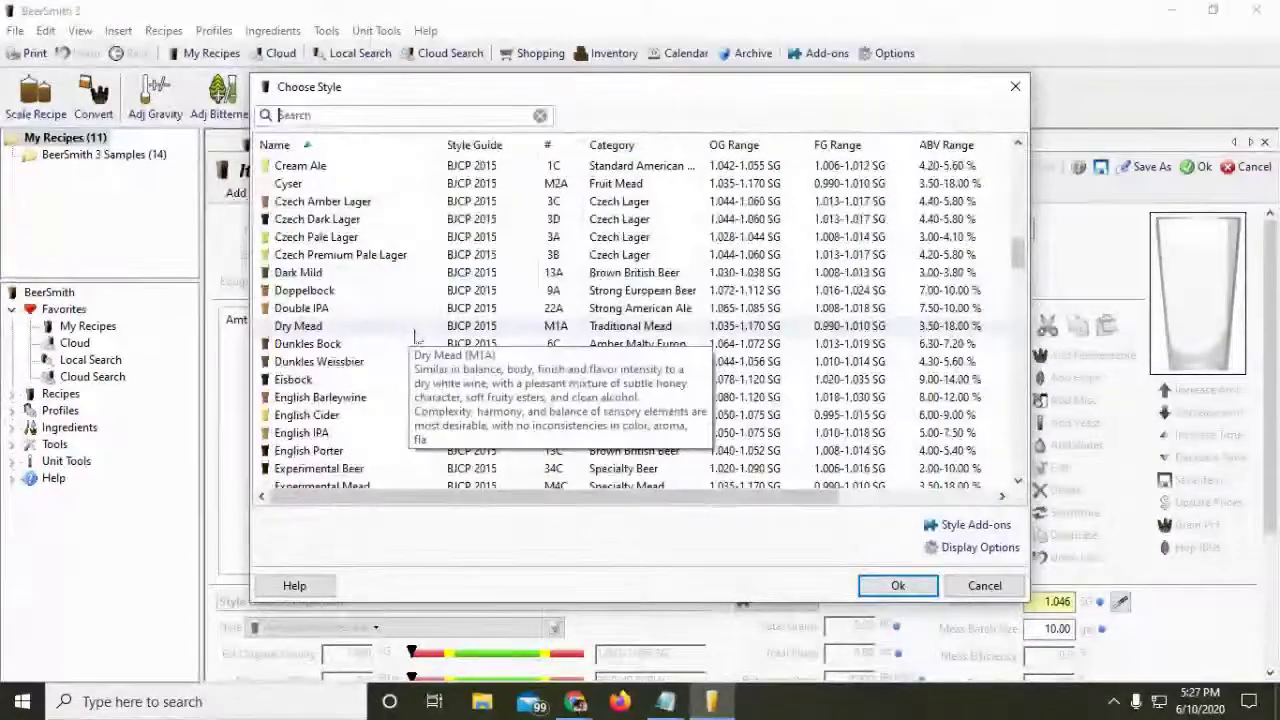
pyautogui.scroll(-3, 395, 381)
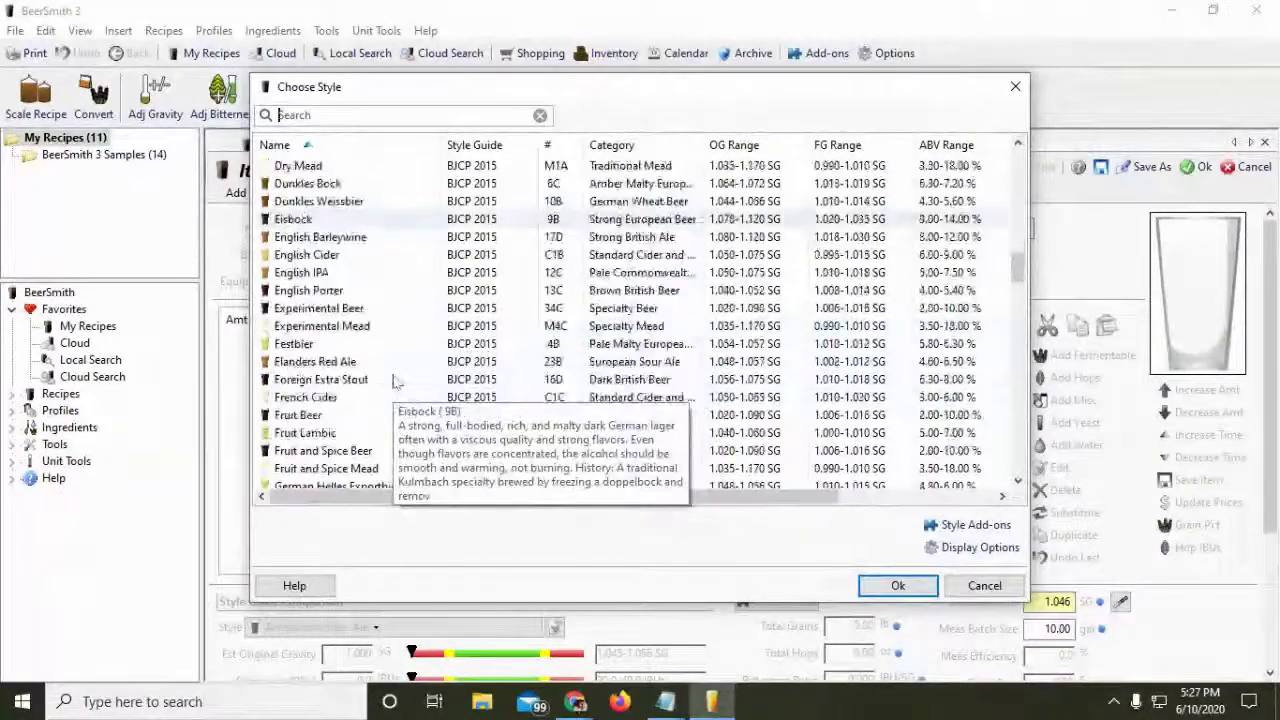
pyautogui.scroll(-20, 395, 381)
pyautogui.scroll(-12, 395, 381)
pyautogui.scroll(5, 390, 388)
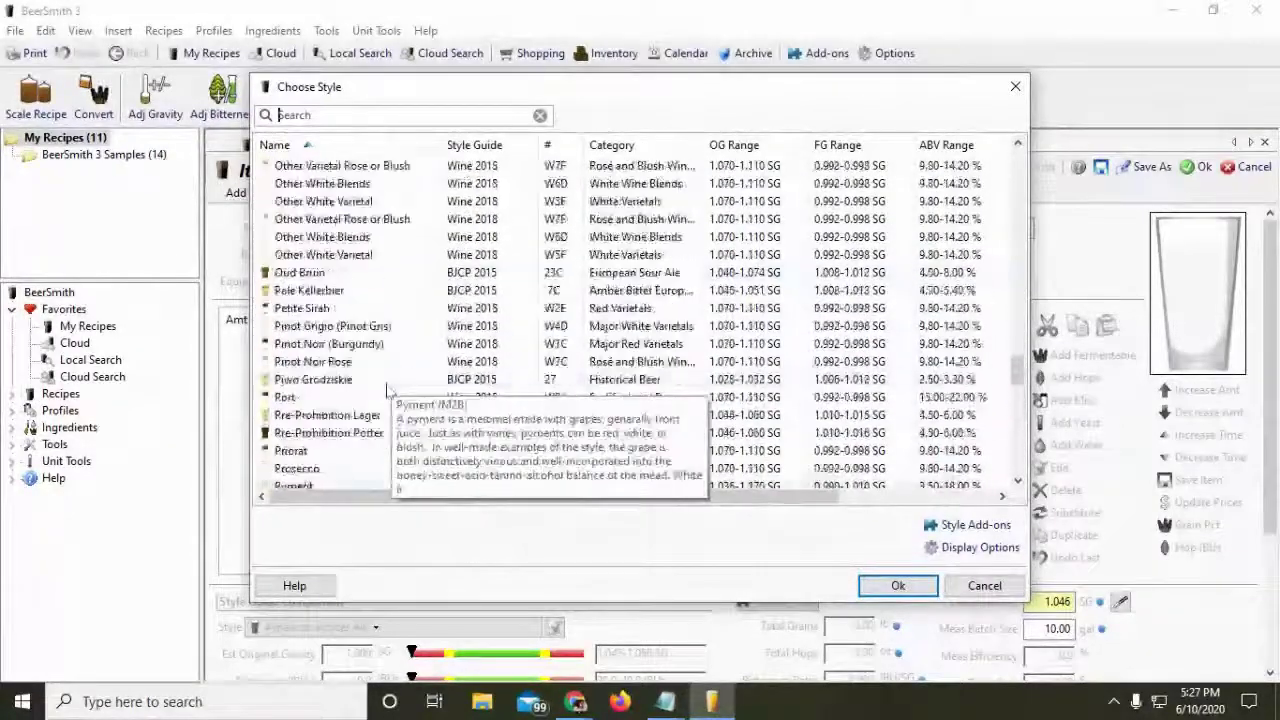
pyautogui.scroll(13, 390, 388)
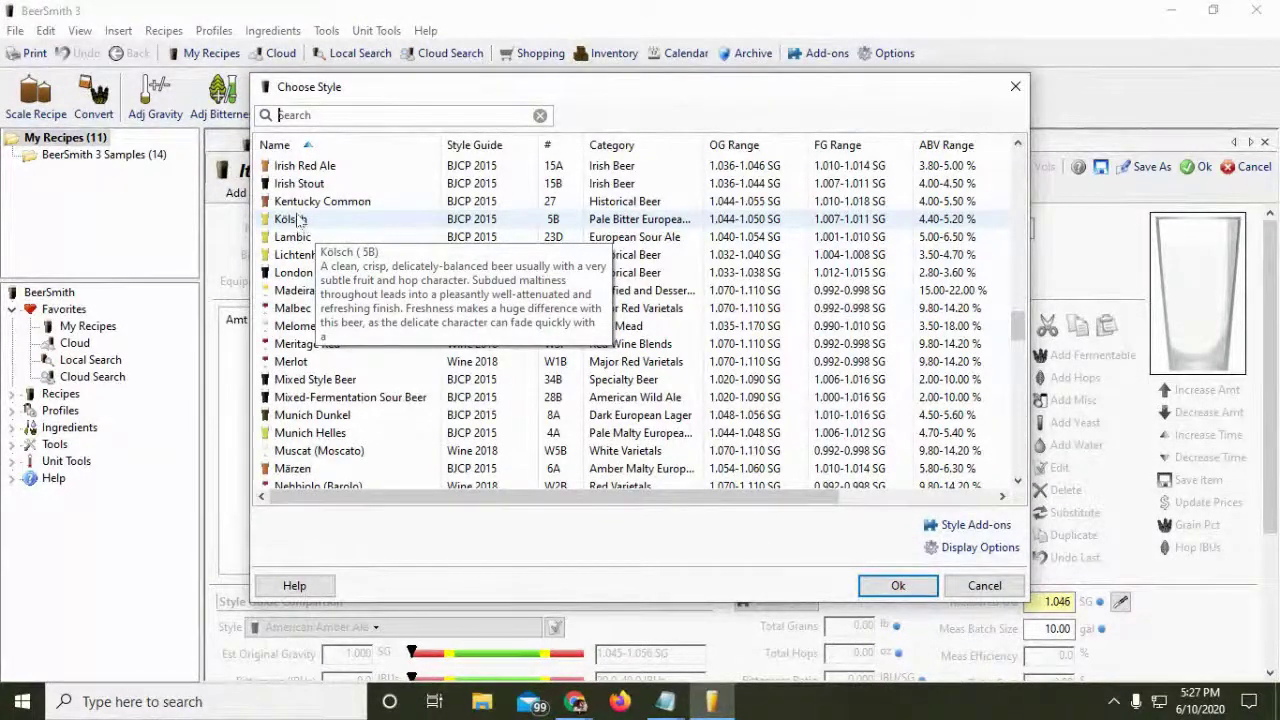
pyautogui.doubleClick(290, 219)
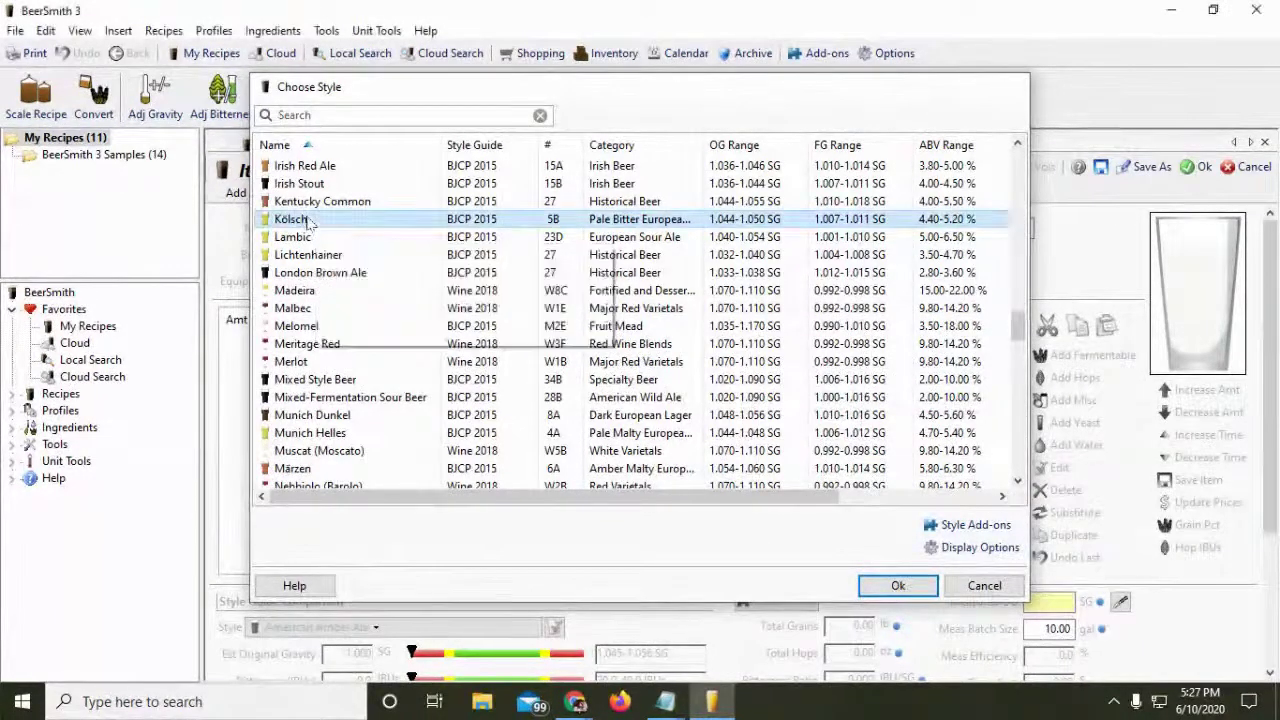
# - Set the recipe's carbonation profile to Keg with forced carbonation
pyautogui.scroll(-3, 565, 638)
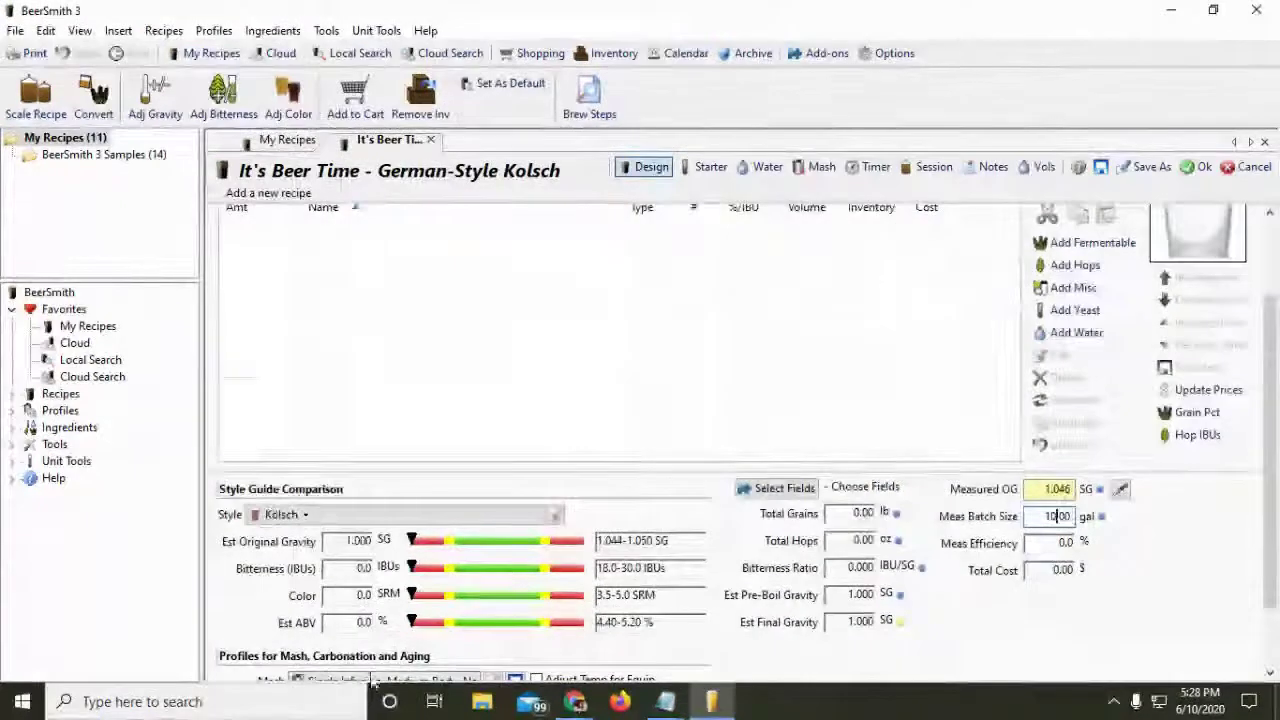
pyautogui.scroll(-2, 563, 637)
pyautogui.click(388, 625)
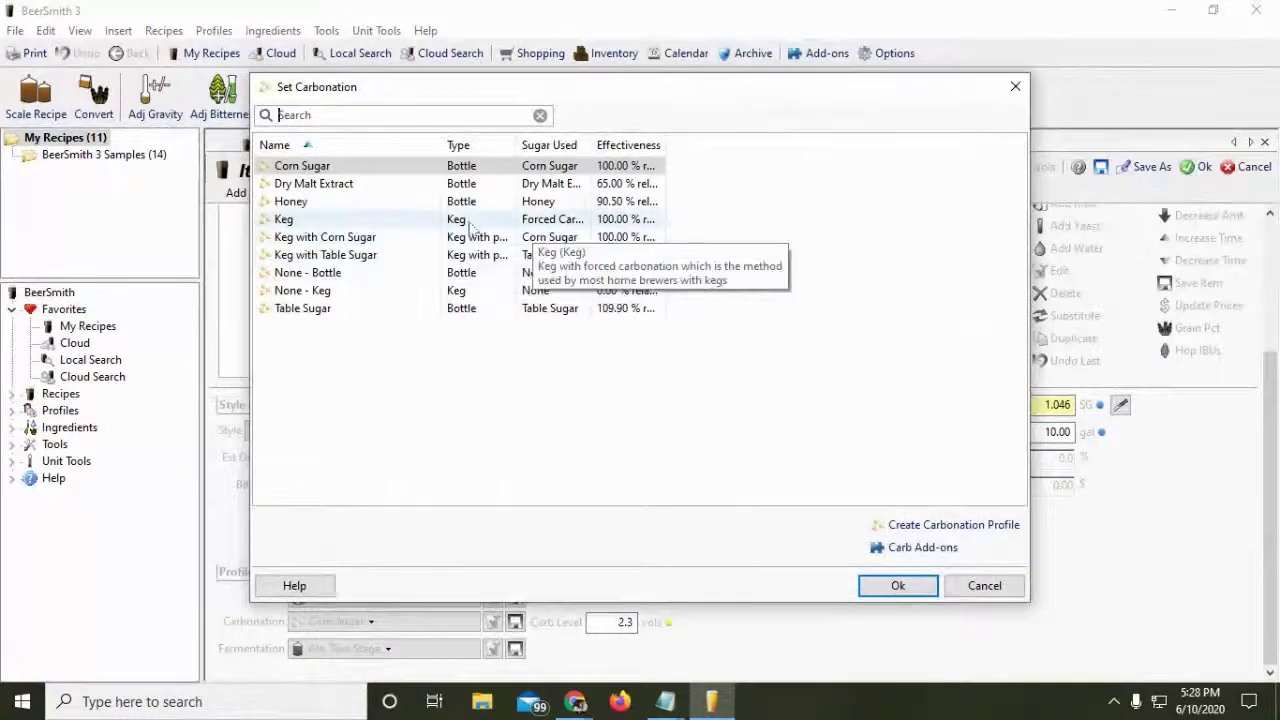
pyautogui.click(500, 220)
pyautogui.click(895, 585)
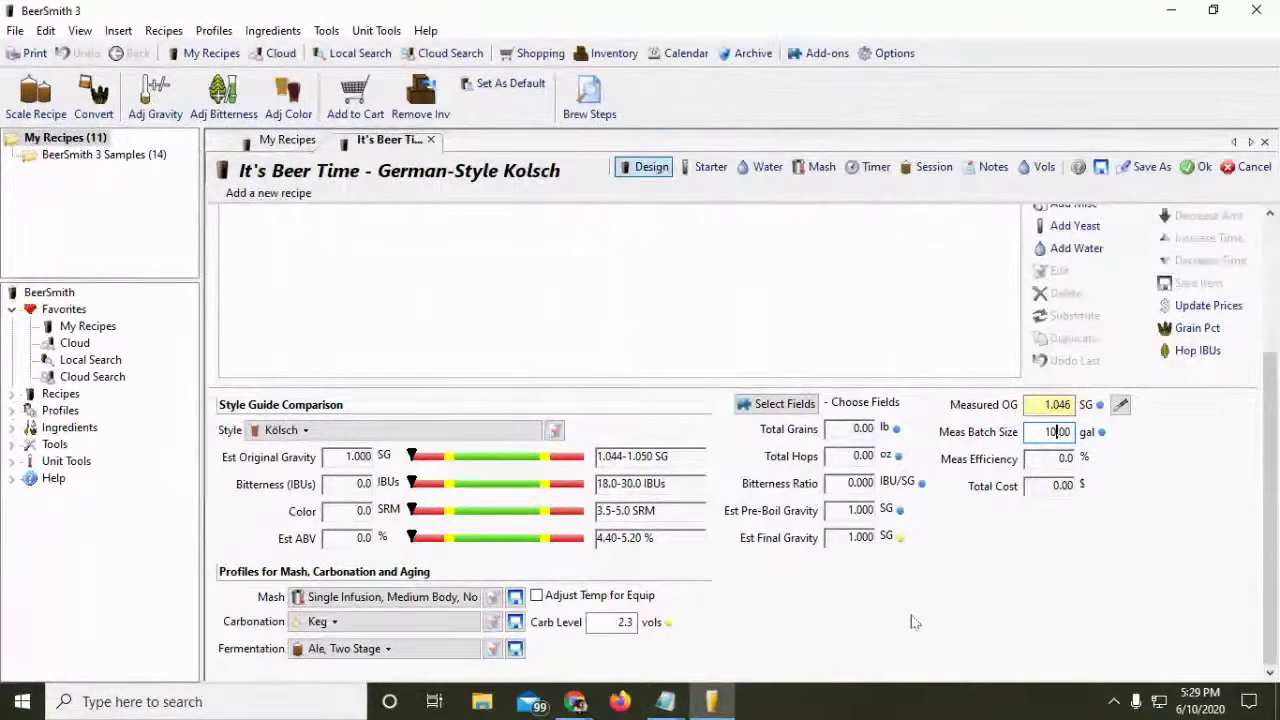
# - Switch to the StreamYard browser window to check the live comments and return to BeerSmith
pyautogui.click(576, 701)
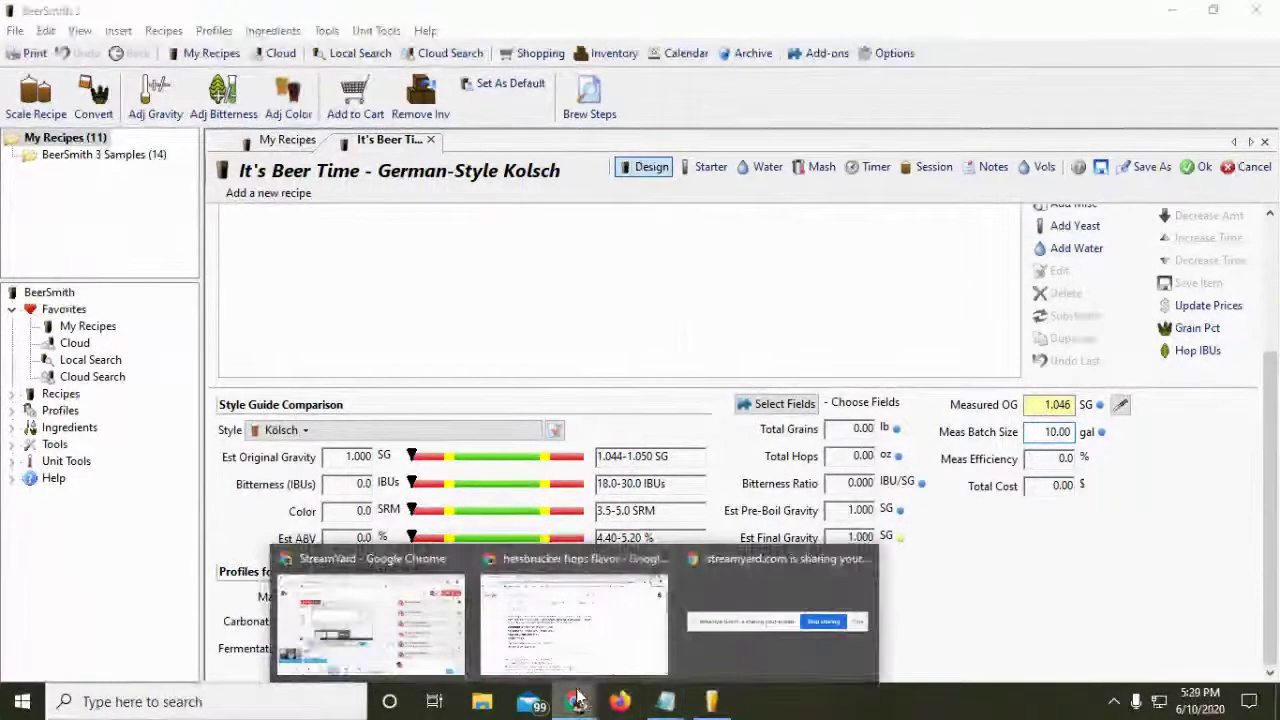
pyautogui.click(410, 643)
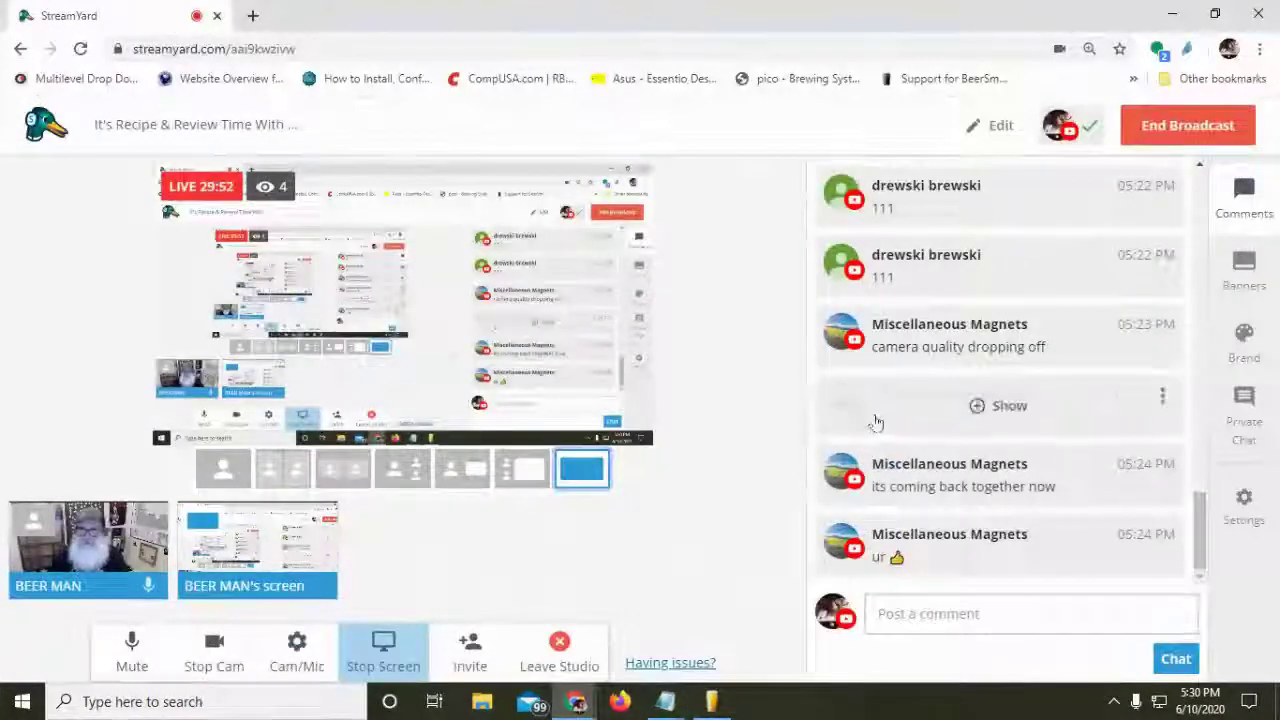
pyautogui.click(711, 701)
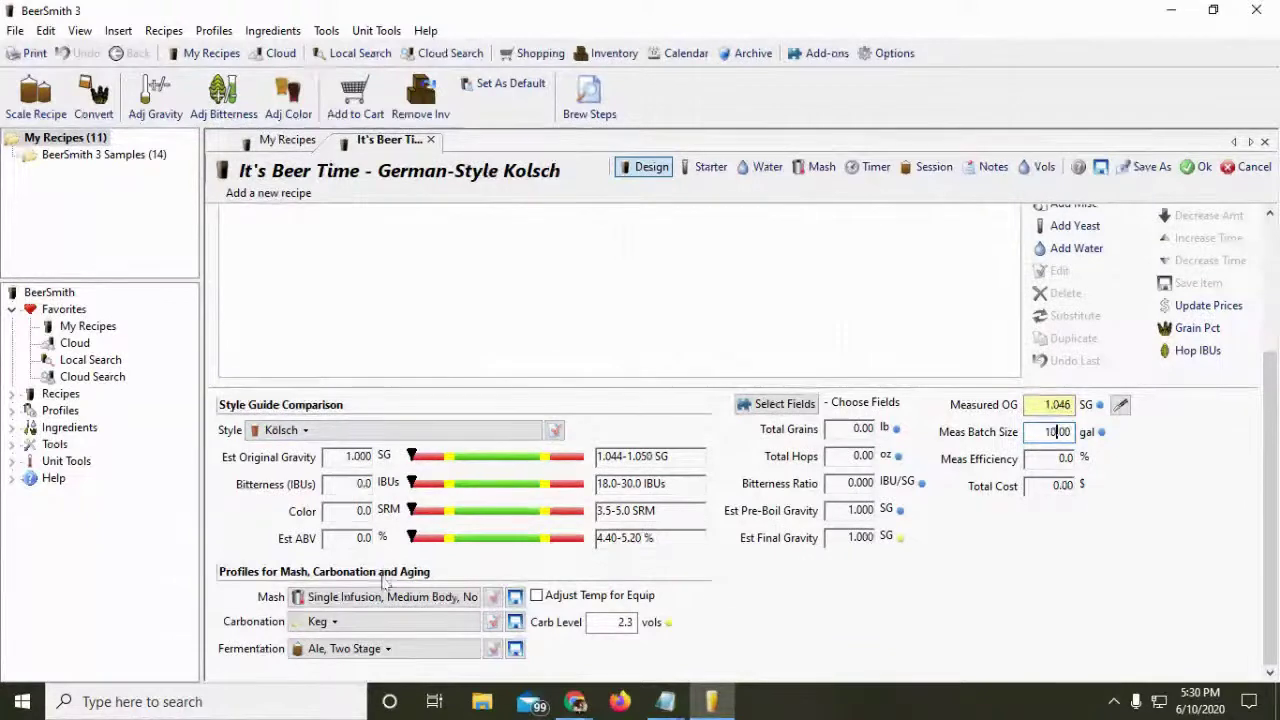
# - Add 19 lb of the German grain Pilsner (2 Row) Ger to the recipe as a mash fermentable
pyautogui.scroll(3, 930, 530)
pyautogui.click(1093, 299)
pyautogui.scroll(-15, 312, 356)
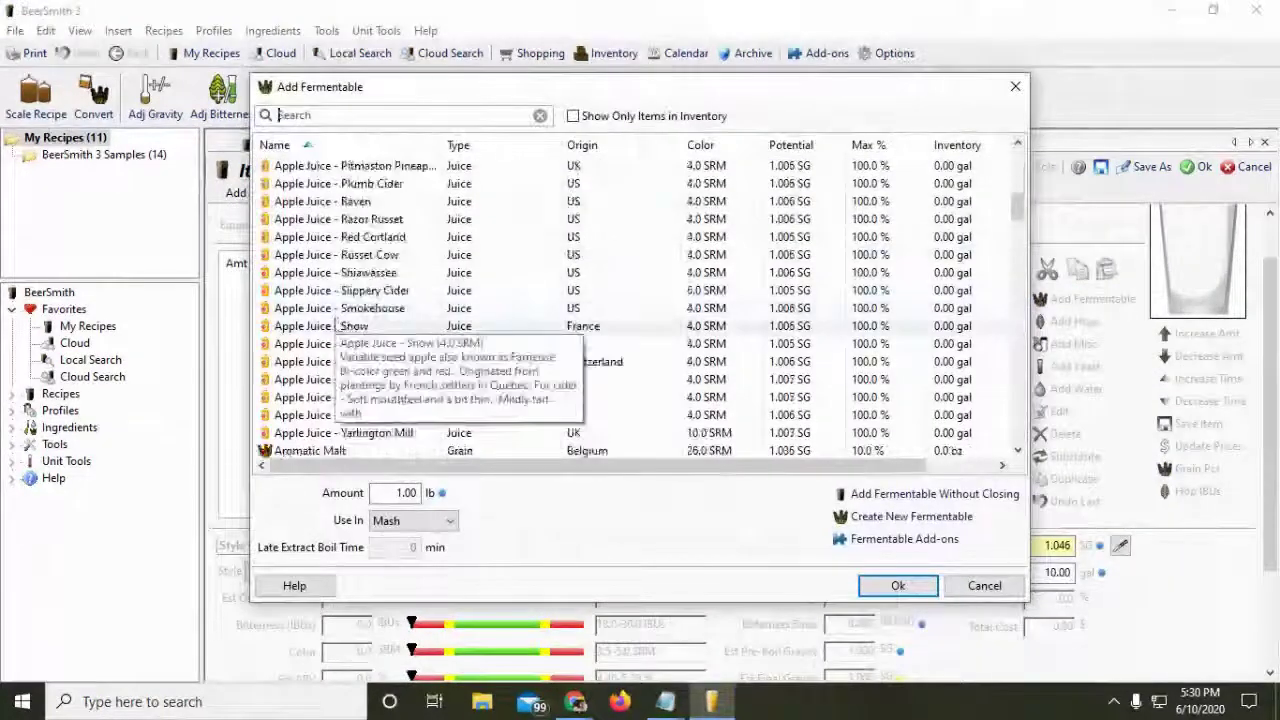
pyautogui.scroll(-20, 312, 356)
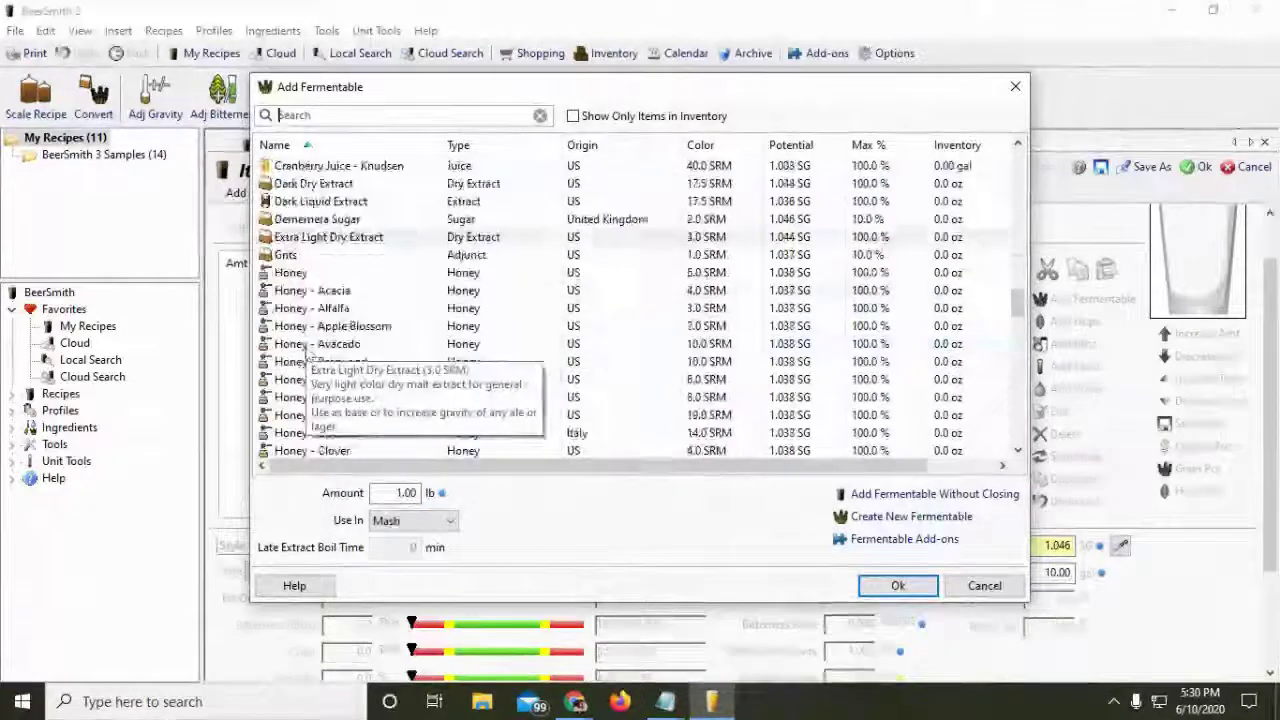
pyautogui.scroll(-2, 303, 354)
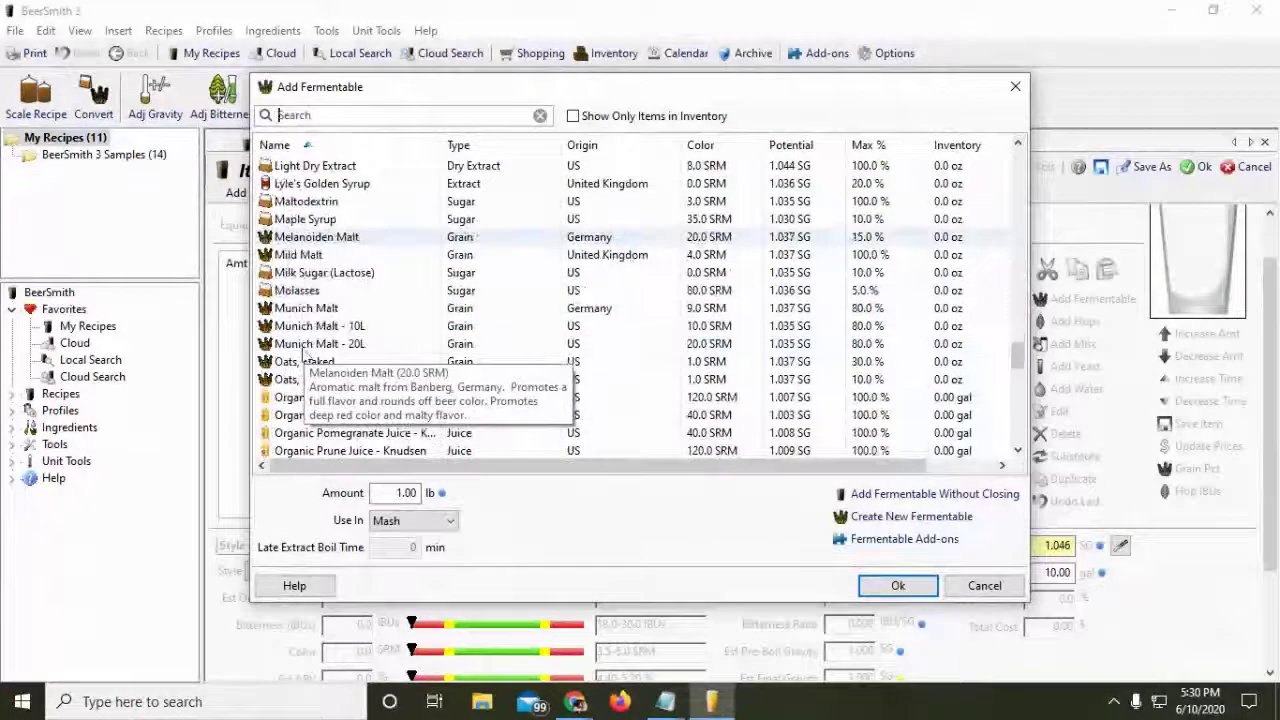
pyautogui.scroll(-8, 305, 355)
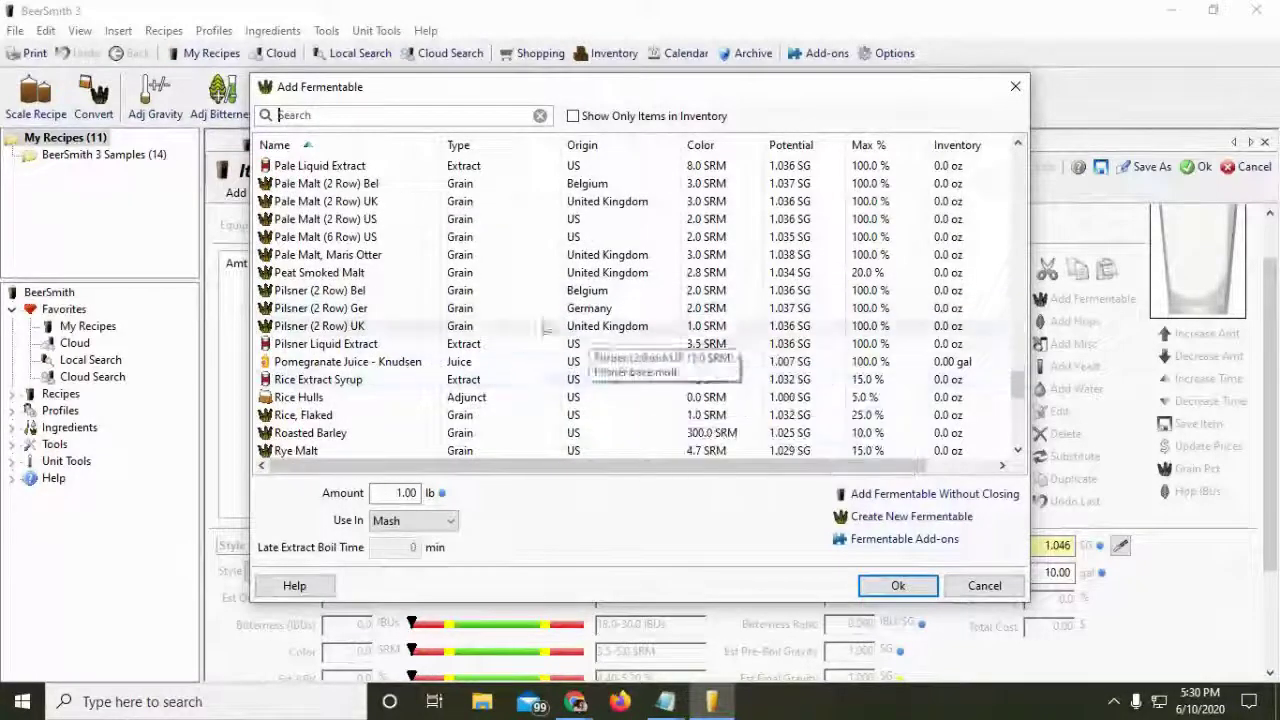
pyautogui.click(335, 310)
pyautogui.doubleClick(400, 492)
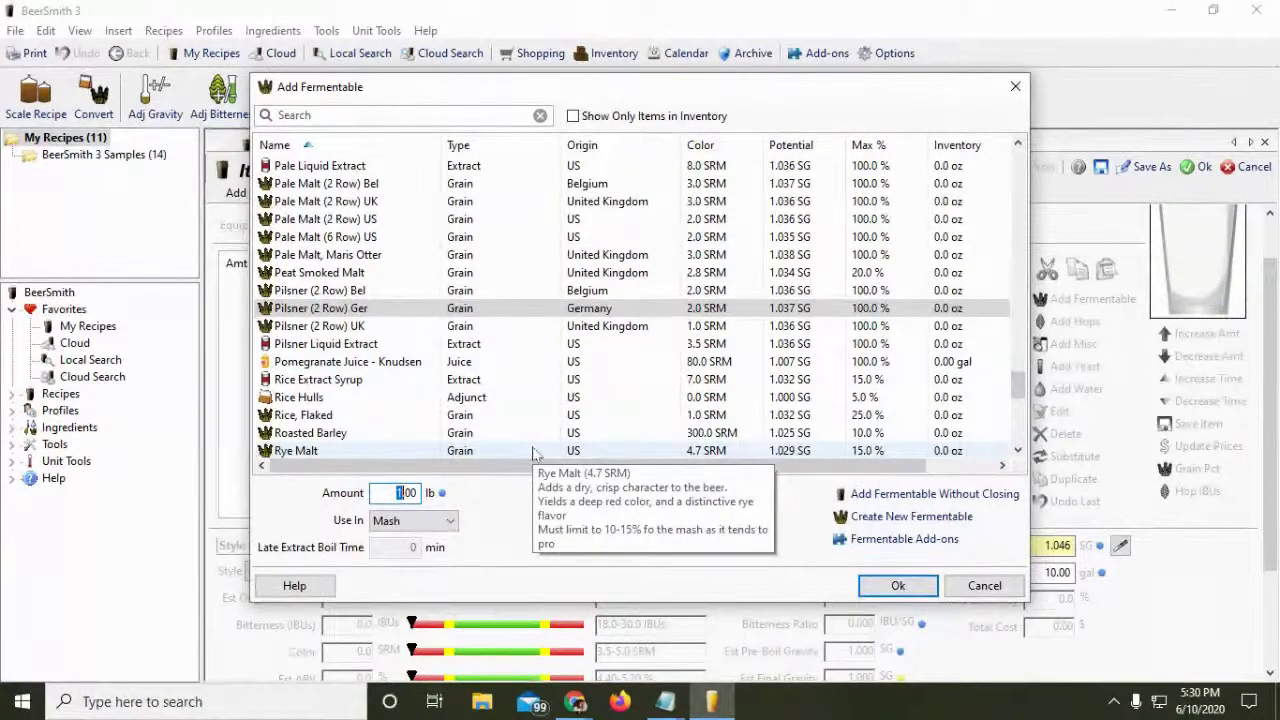
pyautogui.click(898, 585)
# - Decrease the amount of Pilsner (2 Row) Ger in the ingredient list to 18 lb
pyautogui.scroll(-1, 605, 582)
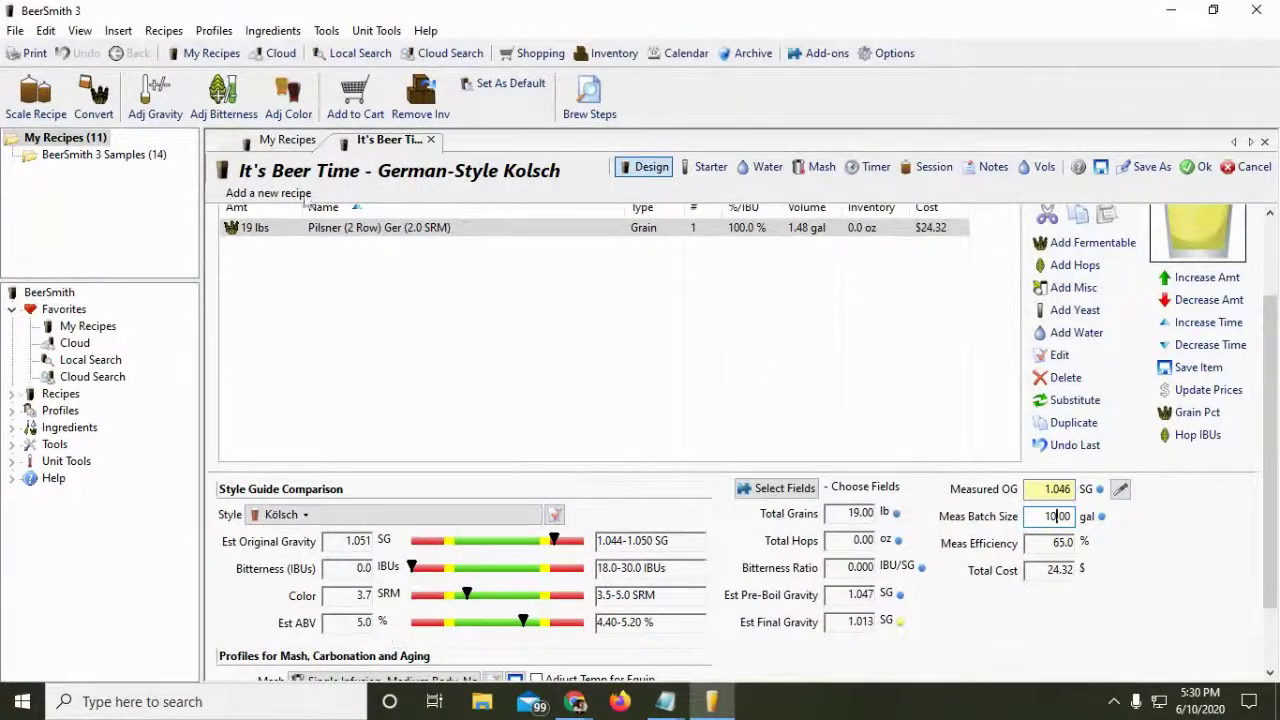
pyautogui.click(330, 229)
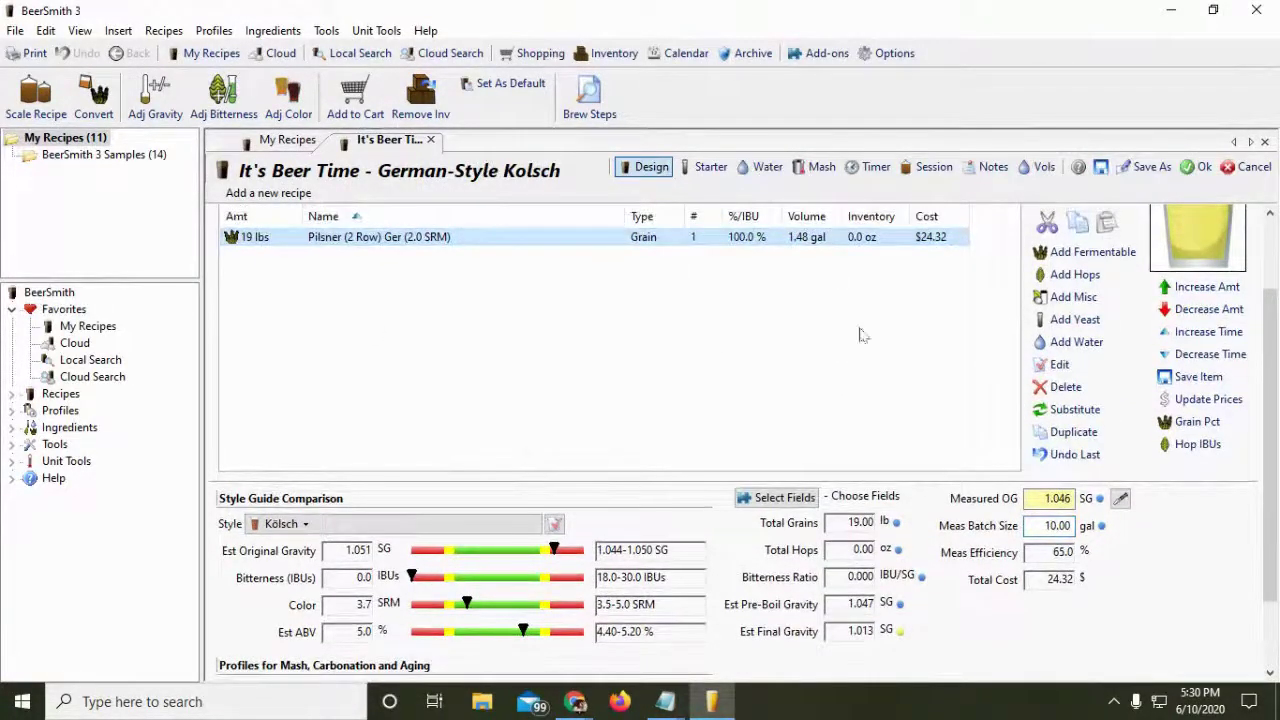
pyautogui.click(1196, 312)
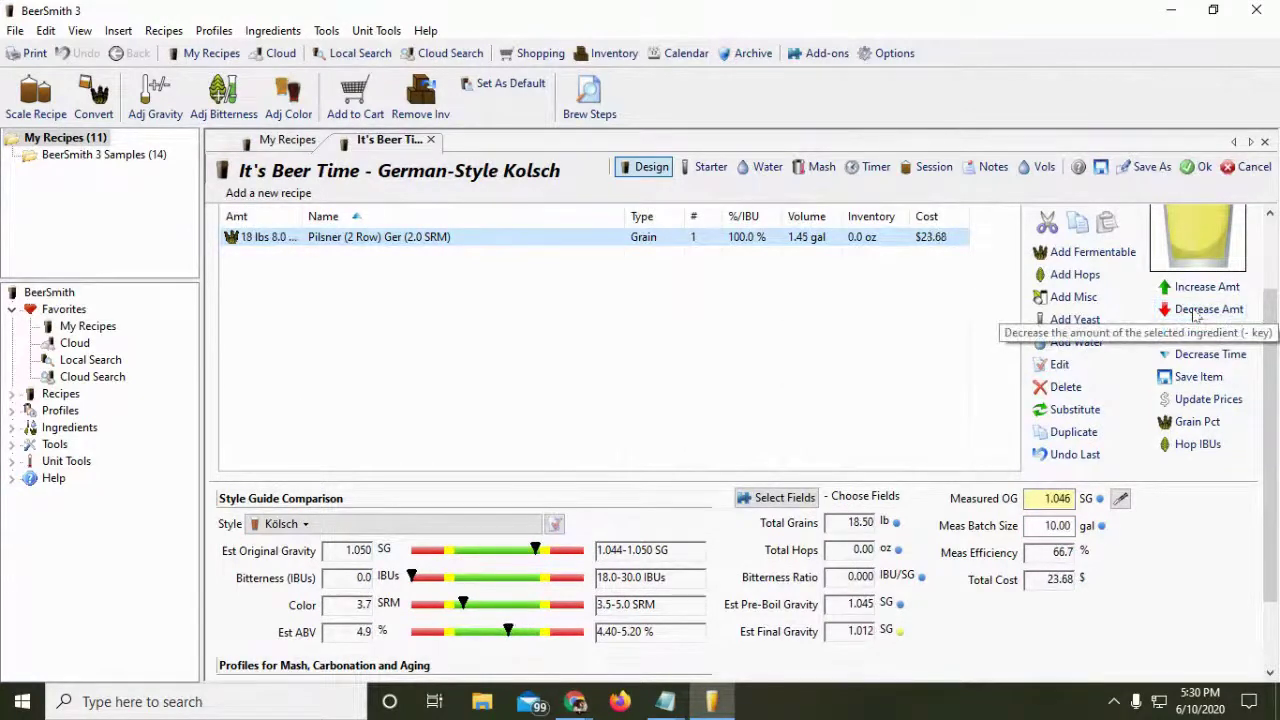
pyautogui.click(1196, 312)
pyautogui.click(1196, 312)
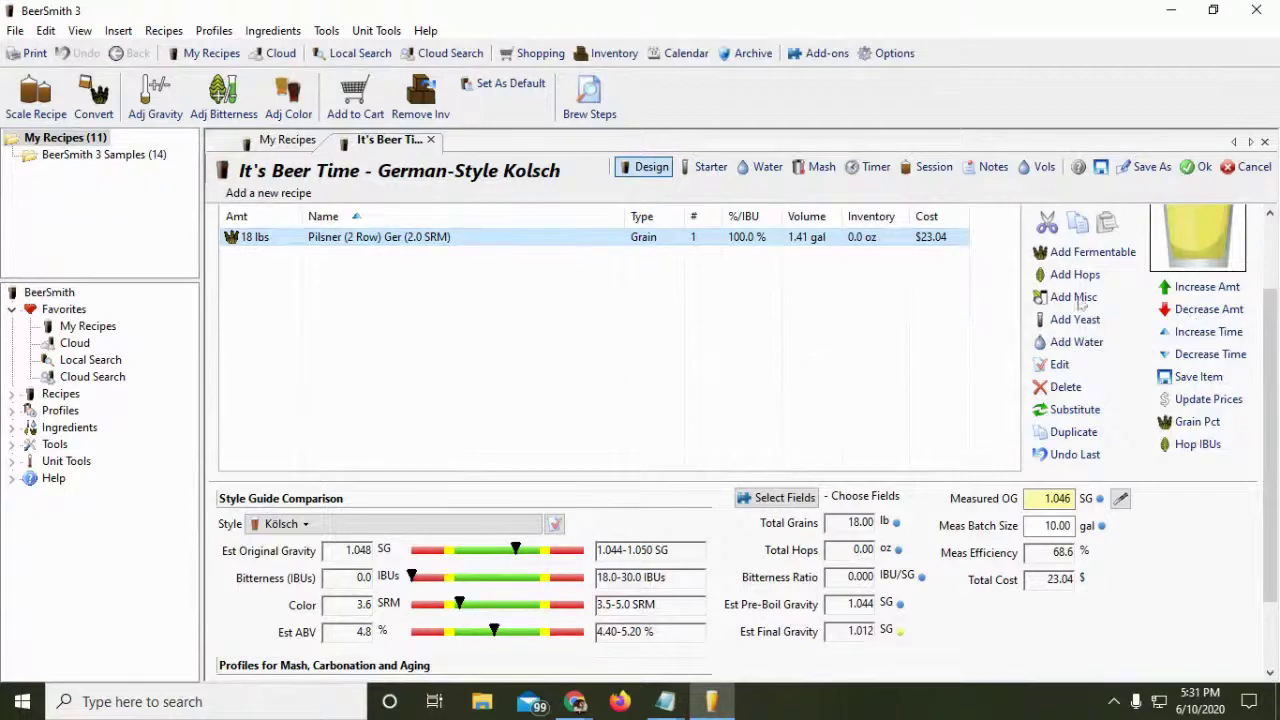
# - Check the Kölsch vital statistics and recommended malts in the KOLSCH_CHARACTERISTICS notes in Notepad and return to BeerSmith
pyautogui.click(672, 708)
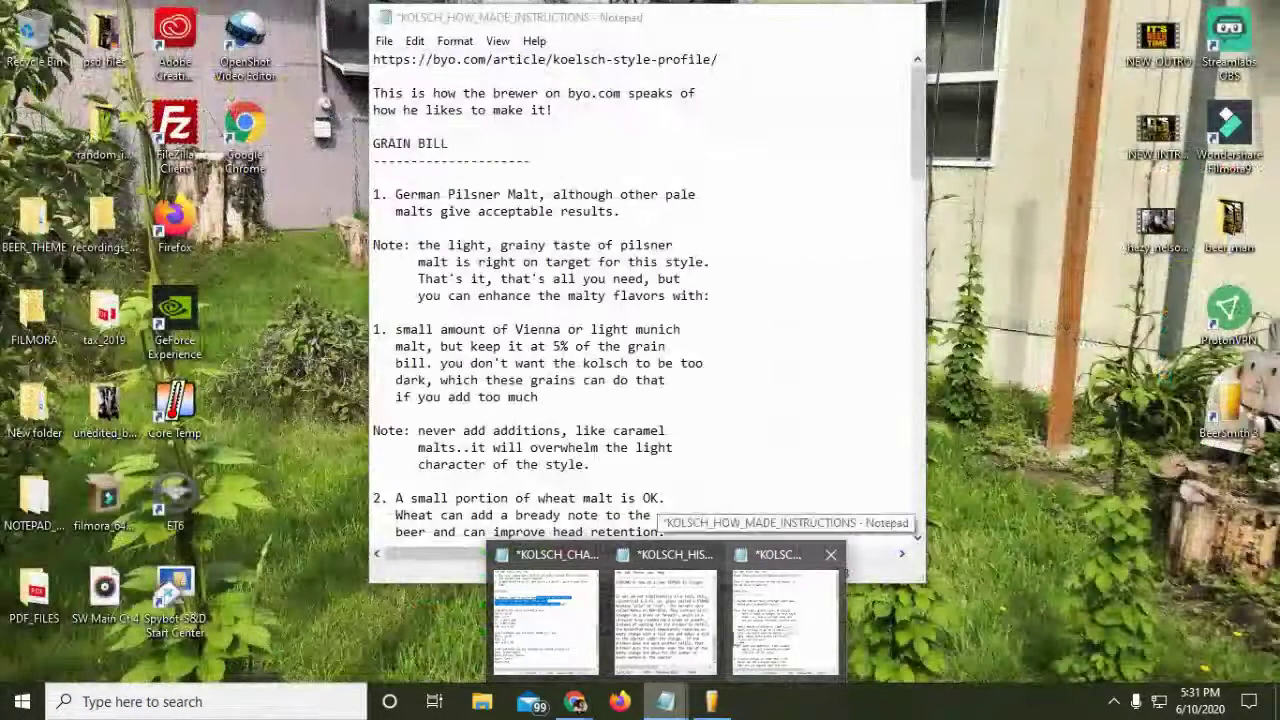
pyautogui.moveTo(665, 615)
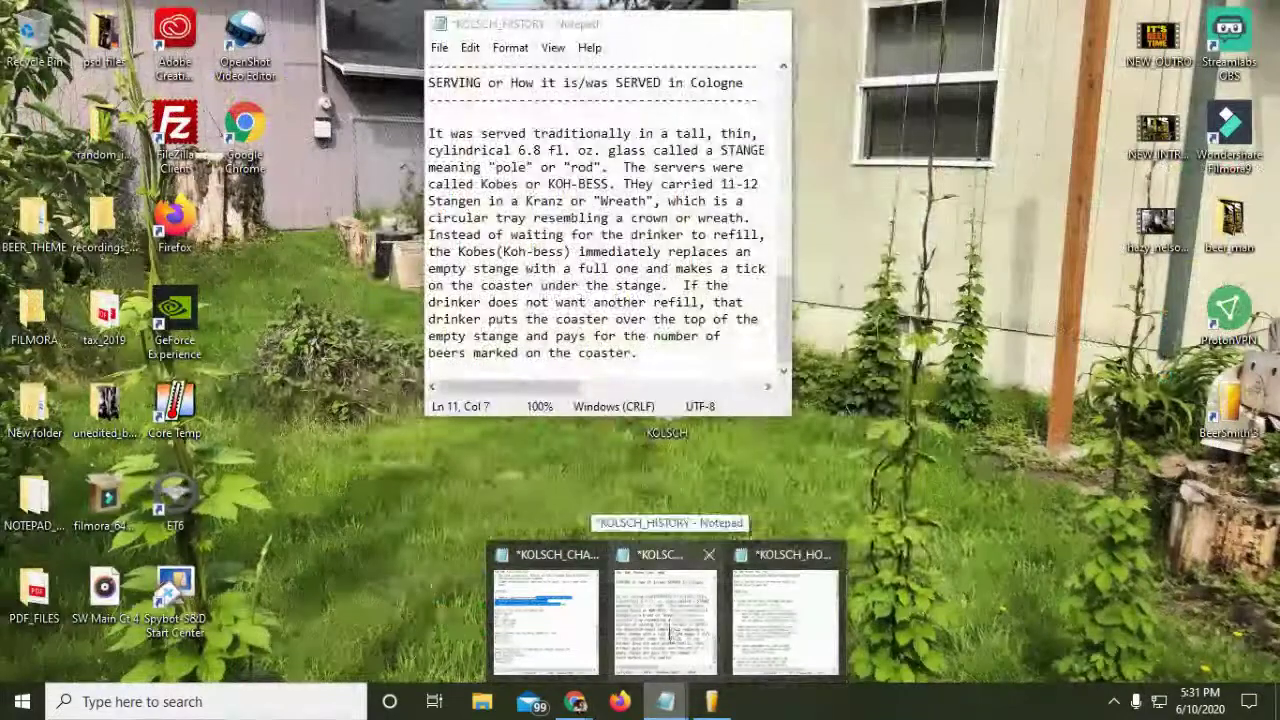
pyautogui.moveTo(565, 643)
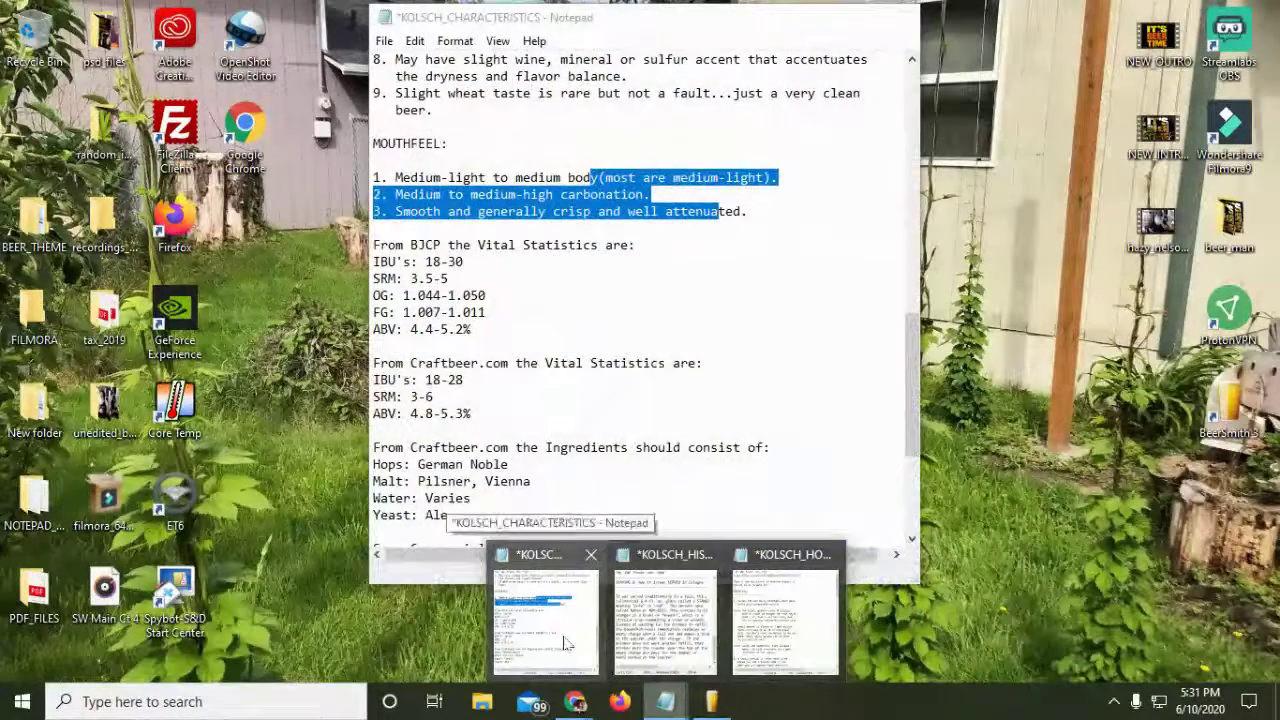
pyautogui.click(565, 640)
pyautogui.click(968, 337)
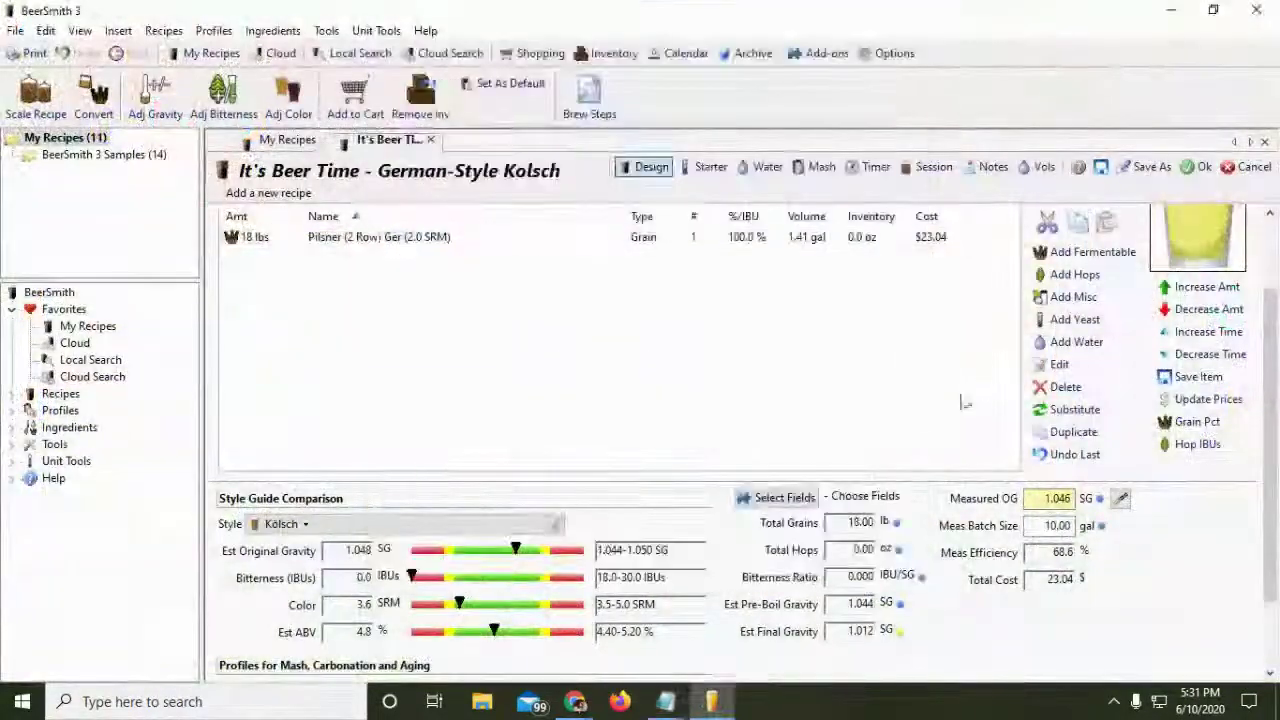
# - Add 1 lb of the German grain Vienna Malt to the recipe as a mash fermentable
pyautogui.click(1050, 252)
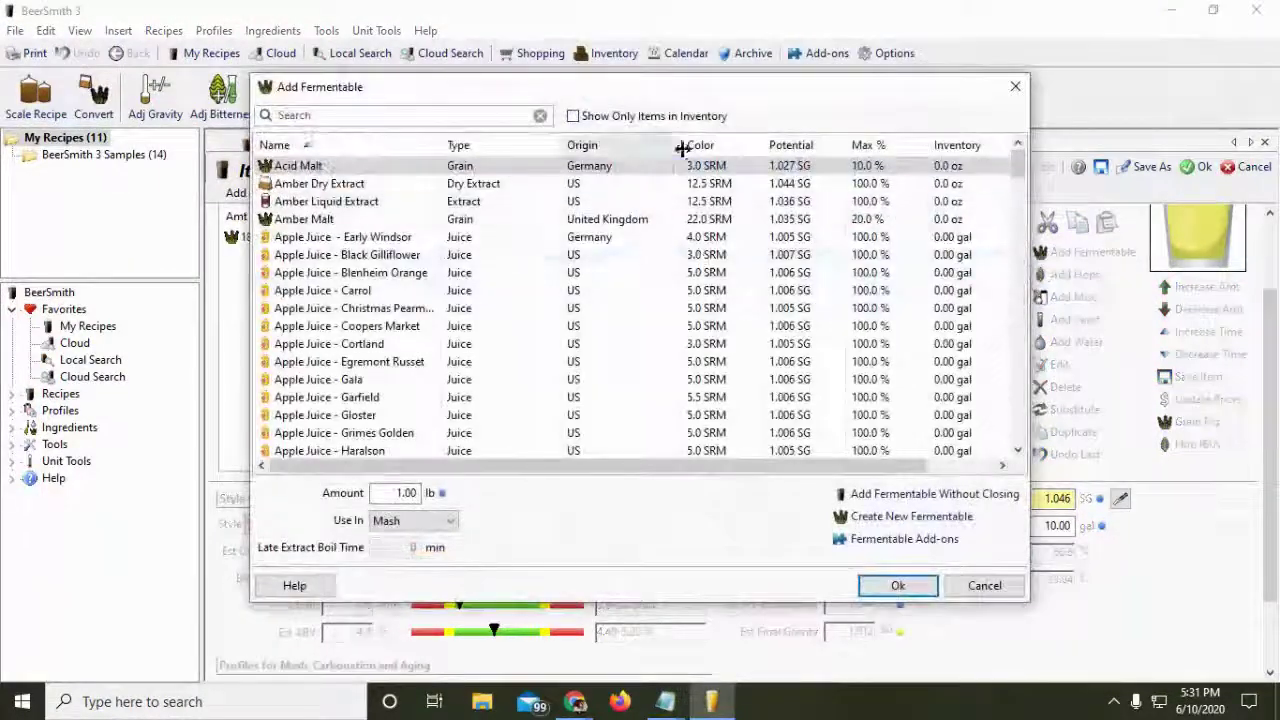
pyautogui.scroll(-20, 588, 415)
pyautogui.scroll(-20, 588, 424)
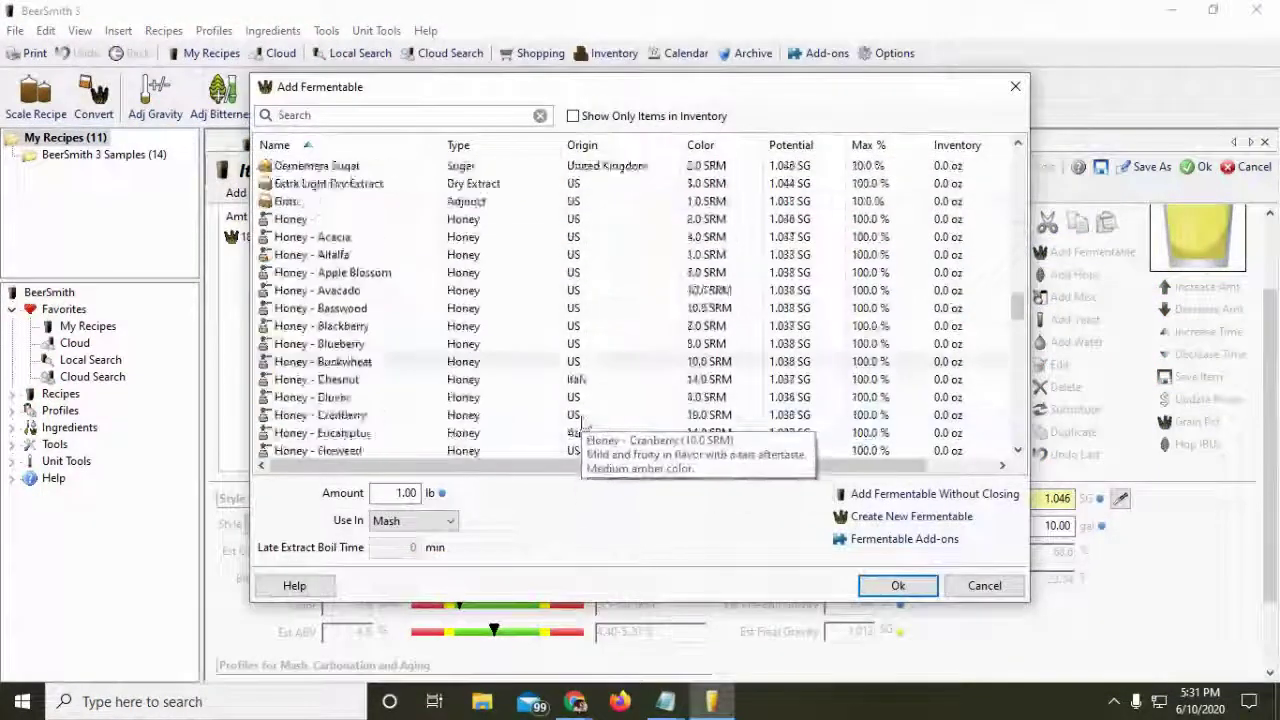
pyautogui.scroll(-10, 527, 415)
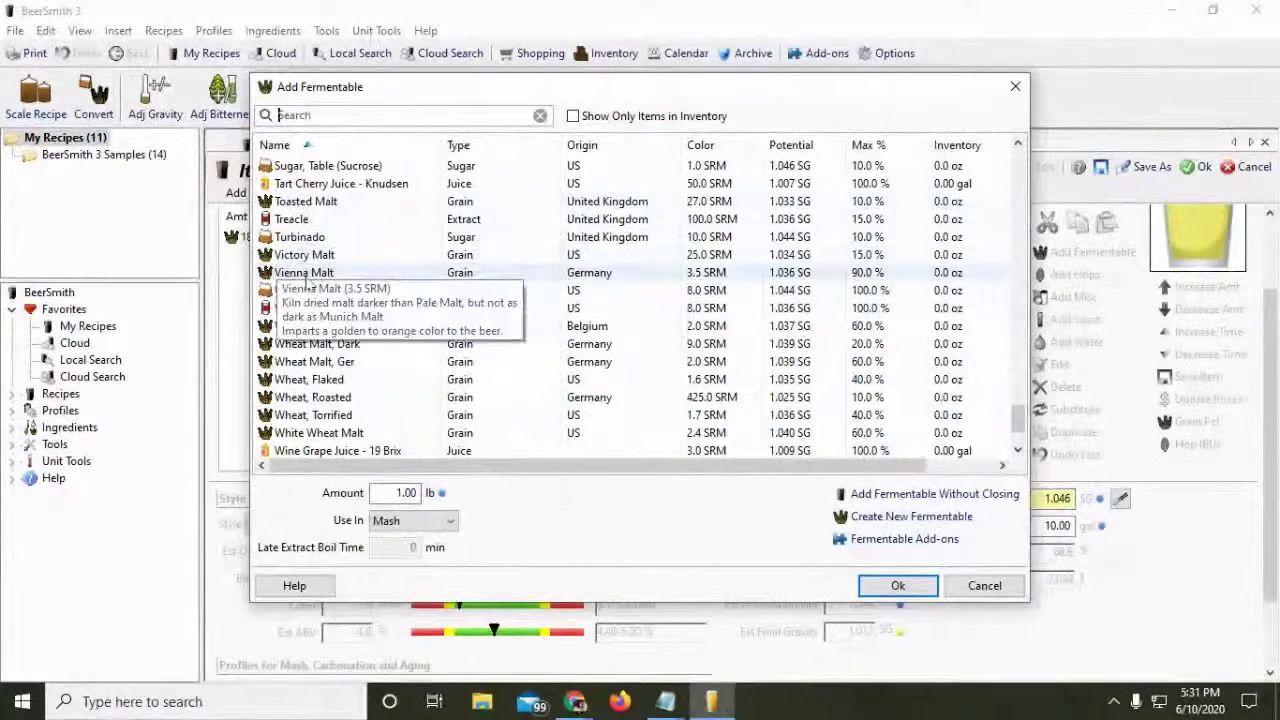
pyautogui.click(308, 274)
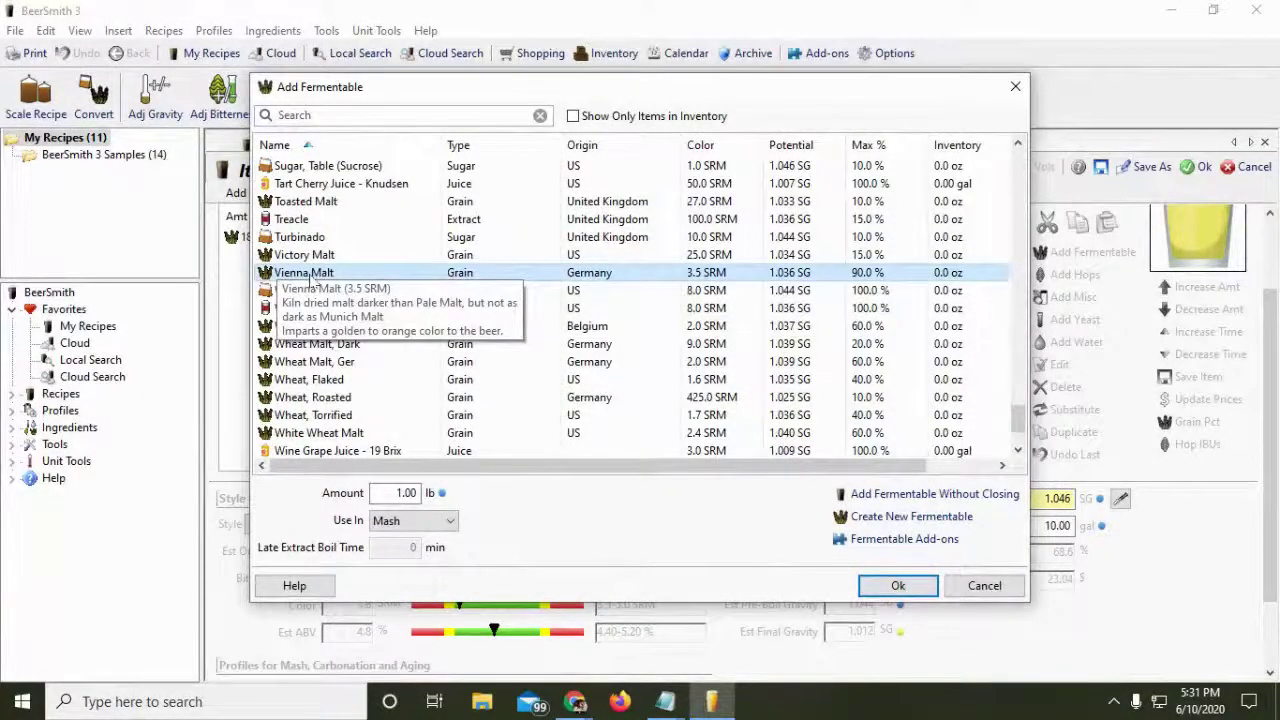
pyautogui.click(873, 590)
# - Decrease the amount of Pilsner (2 Row) Ger in the ingredient list to 17 lb 8 oz
pyautogui.click(360, 237)
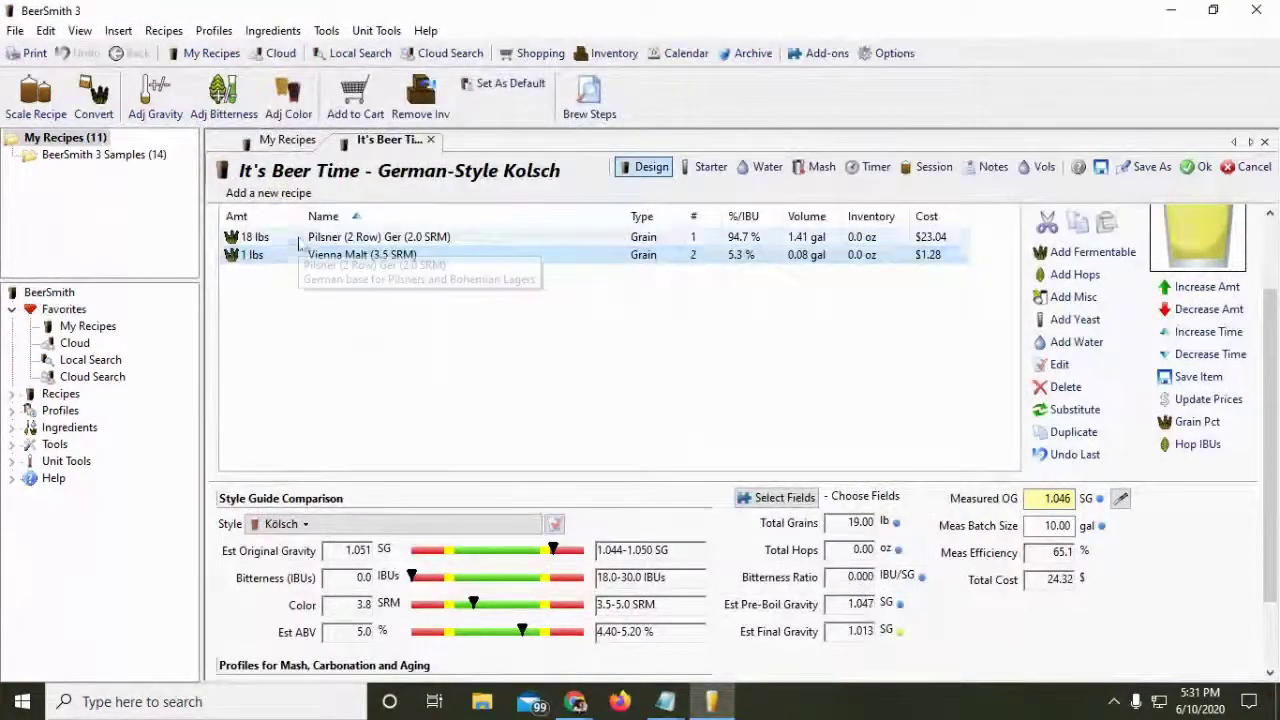
pyautogui.click(1205, 310)
pyautogui.click(1205, 312)
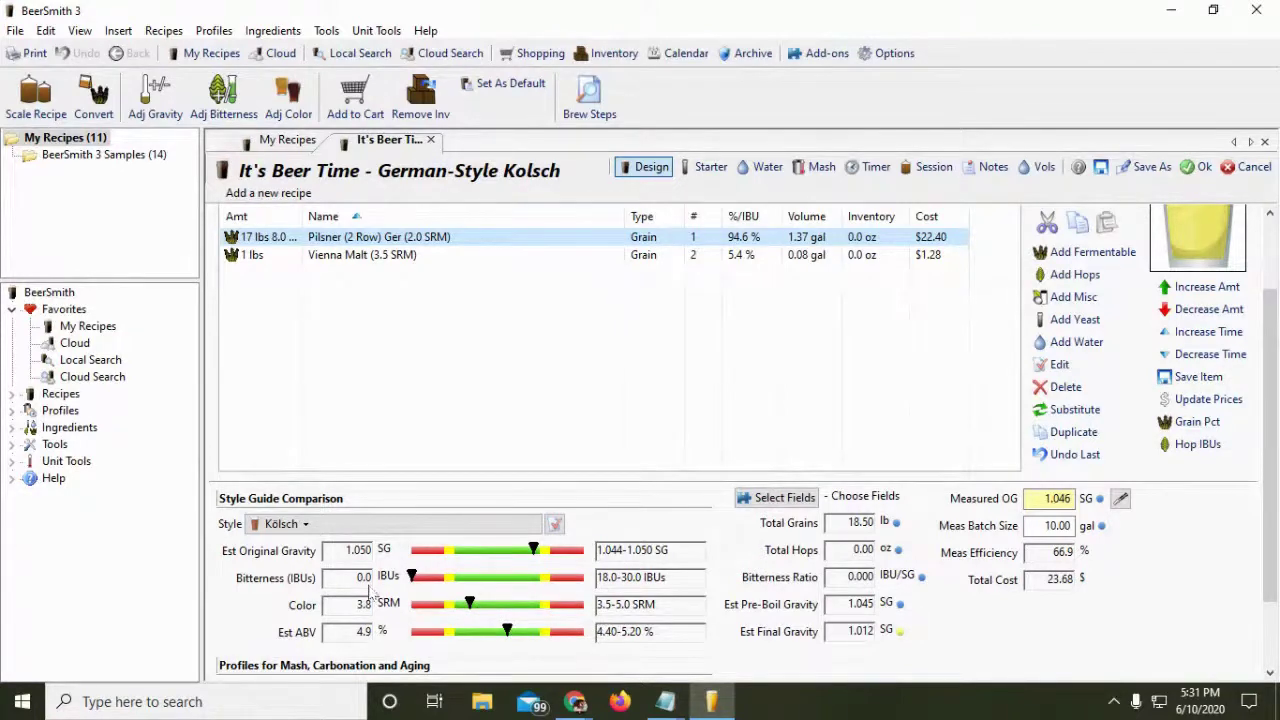
# - Start adding a hop to the recipe and look through the available varieties for German noble hops
pyautogui.click(1060, 275)
pyautogui.scroll(-1, 540, 263)
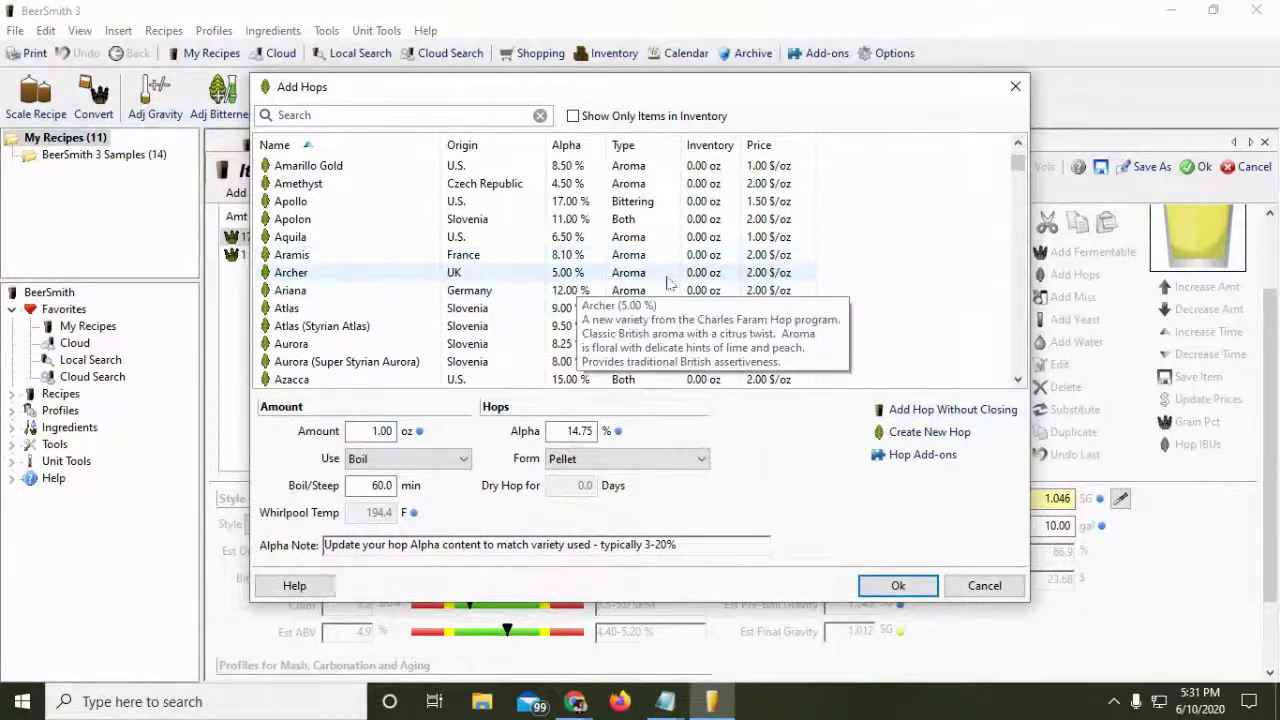
pyautogui.scroll(-12, 668, 283)
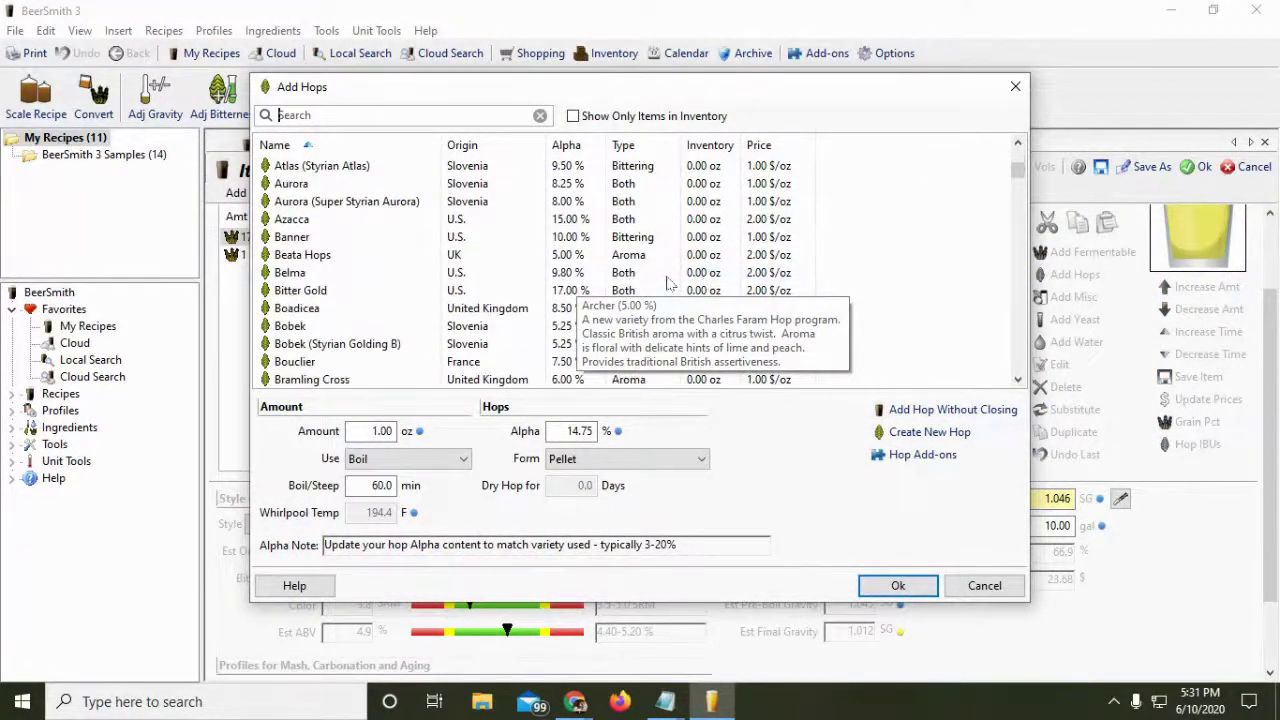
pyautogui.scroll(-12, 668, 283)
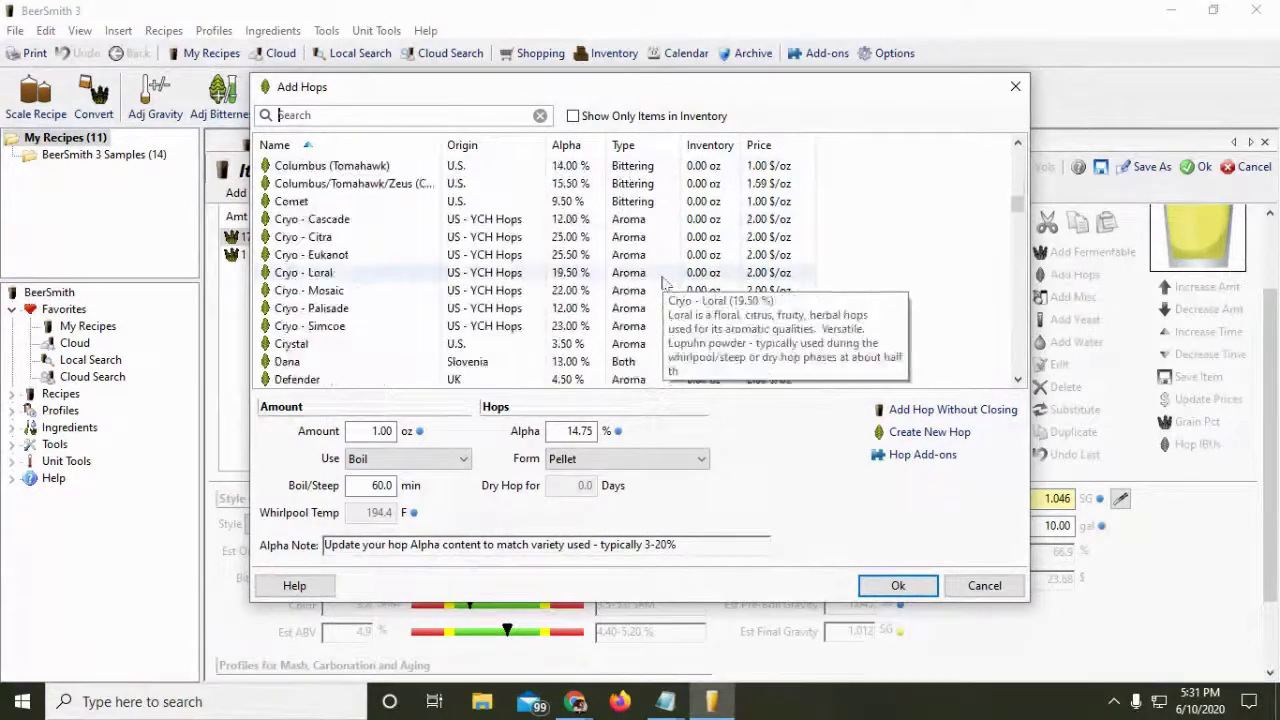
pyautogui.scroll(-9, 663, 287)
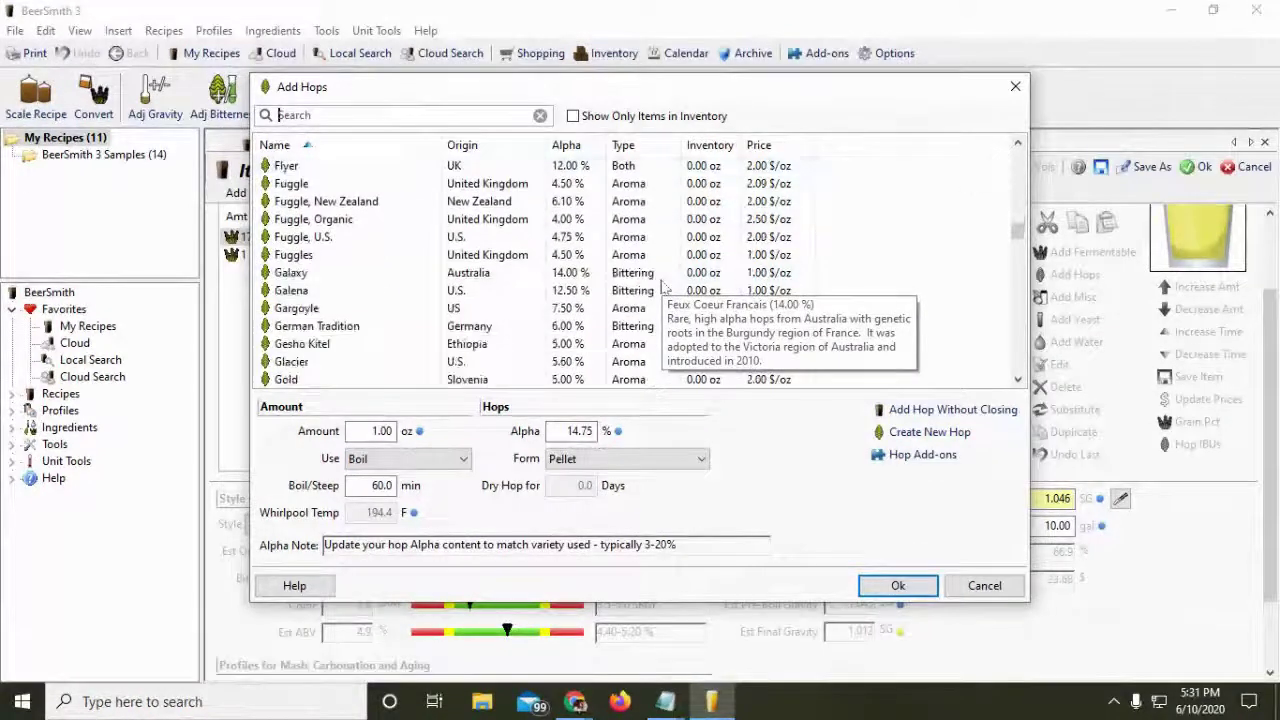
pyautogui.scroll(-12, 663, 287)
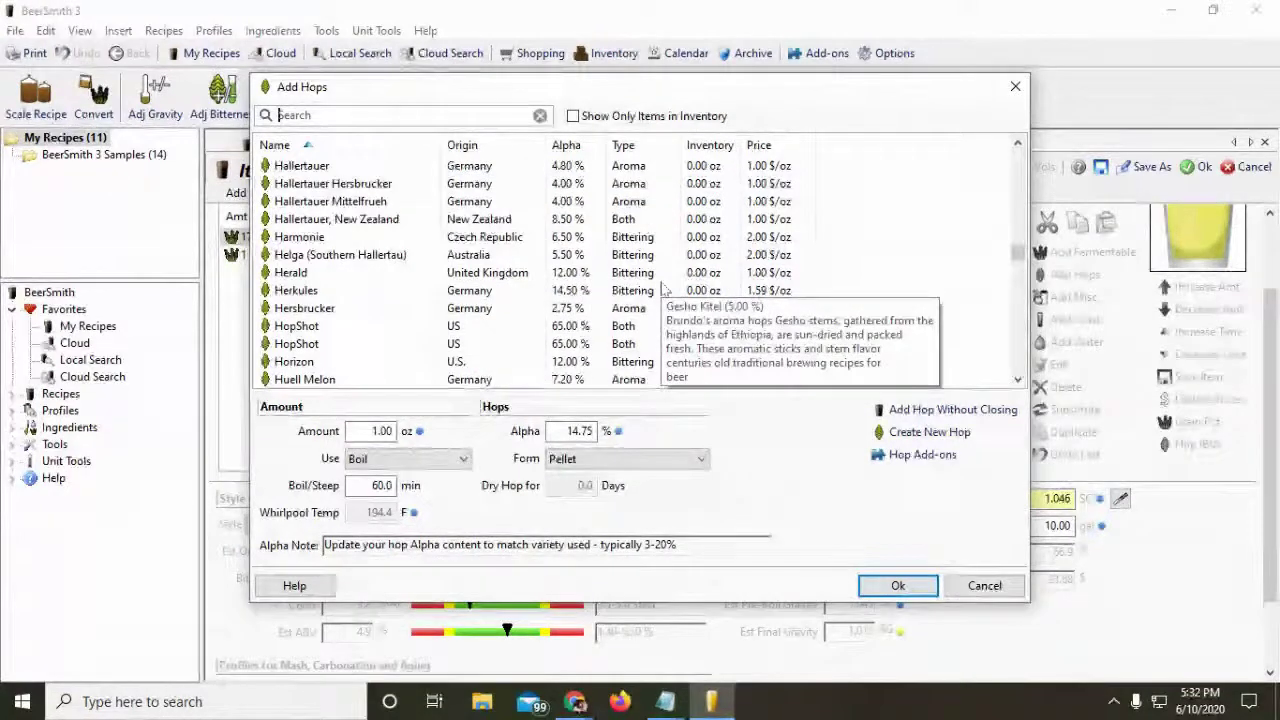
pyautogui.scroll(2, 400, 287)
pyautogui.scroll(-15, 398, 287)
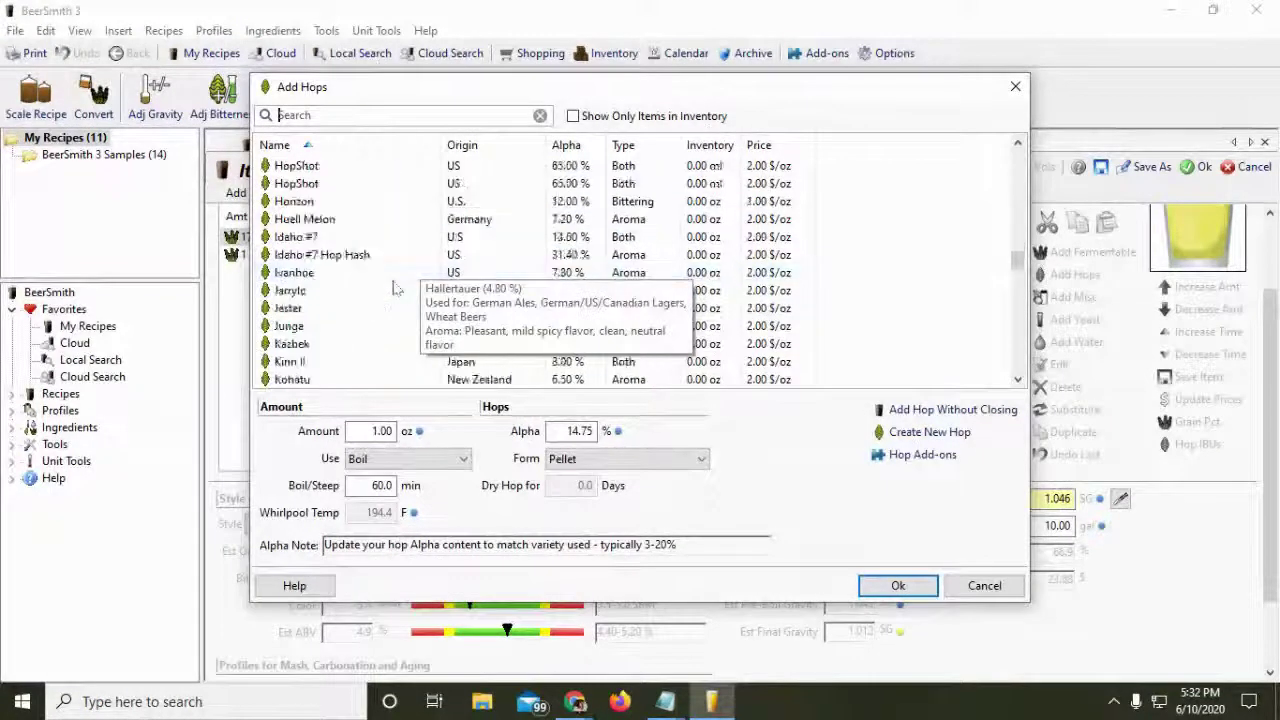
pyautogui.scroll(-13, 395, 289)
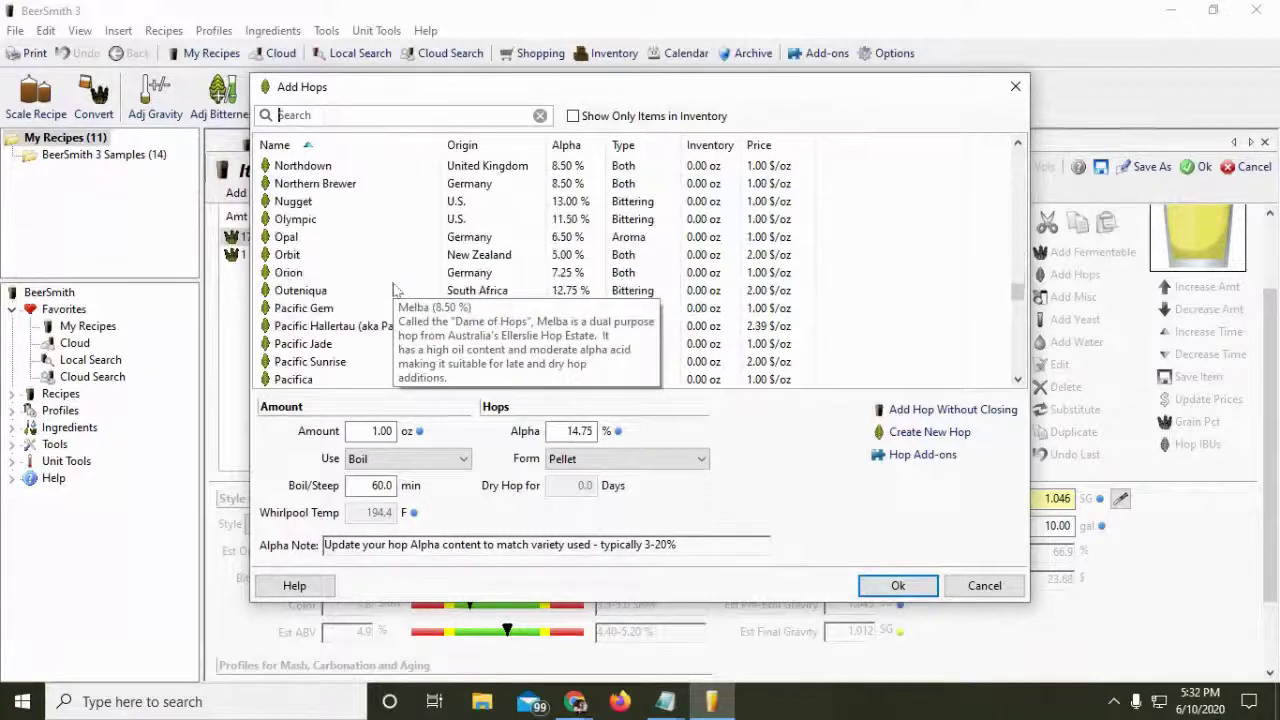
pyautogui.scroll(-2, 395, 289)
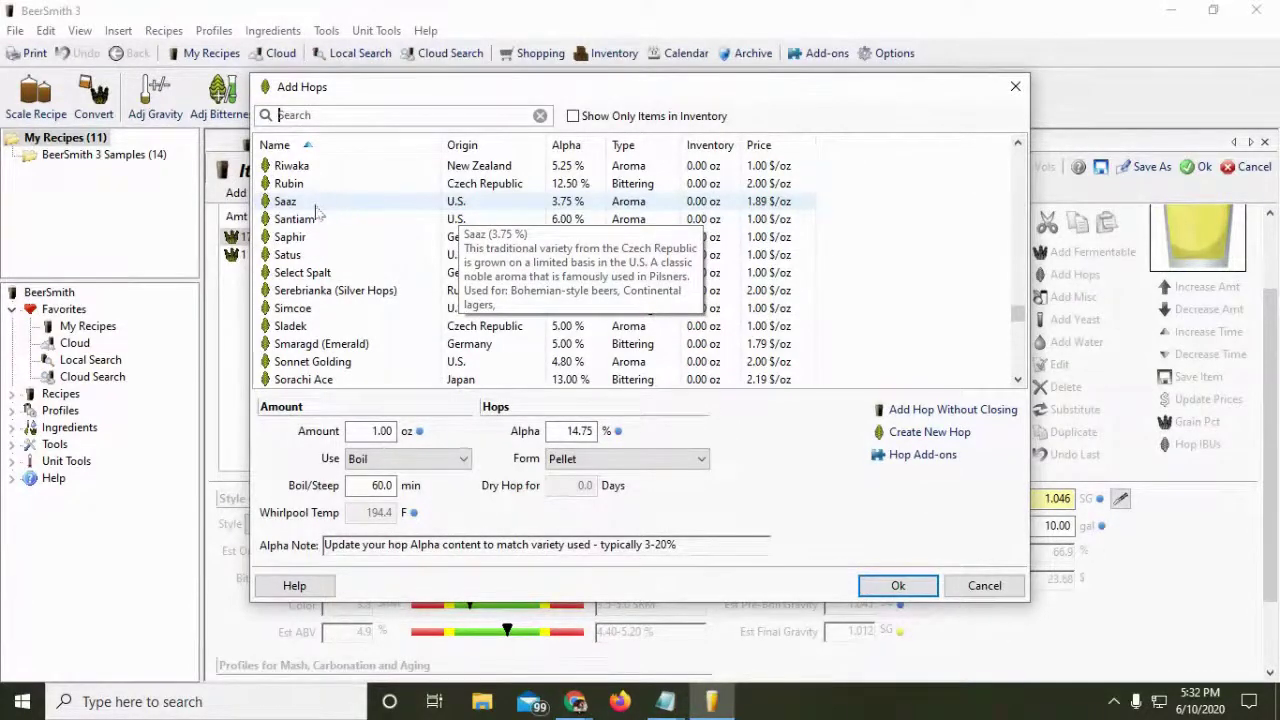
pyautogui.scroll(-2, 525, 305)
pyautogui.scroll(-2, 525, 305)
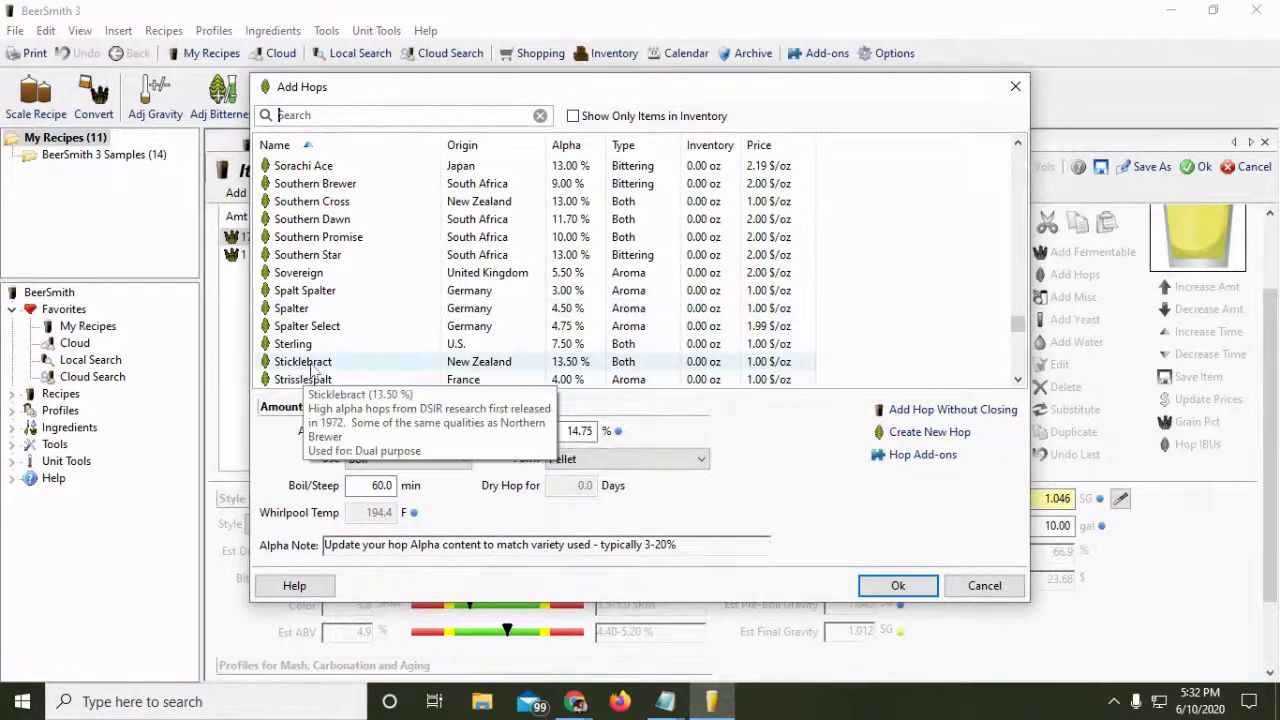
# - Read the hop recommendations in the KOLSCH_HOW_MADE_INSTRUCTIONS notes in Notepad and return to the hop selection in BeerSmith
pyautogui.click(665, 701)
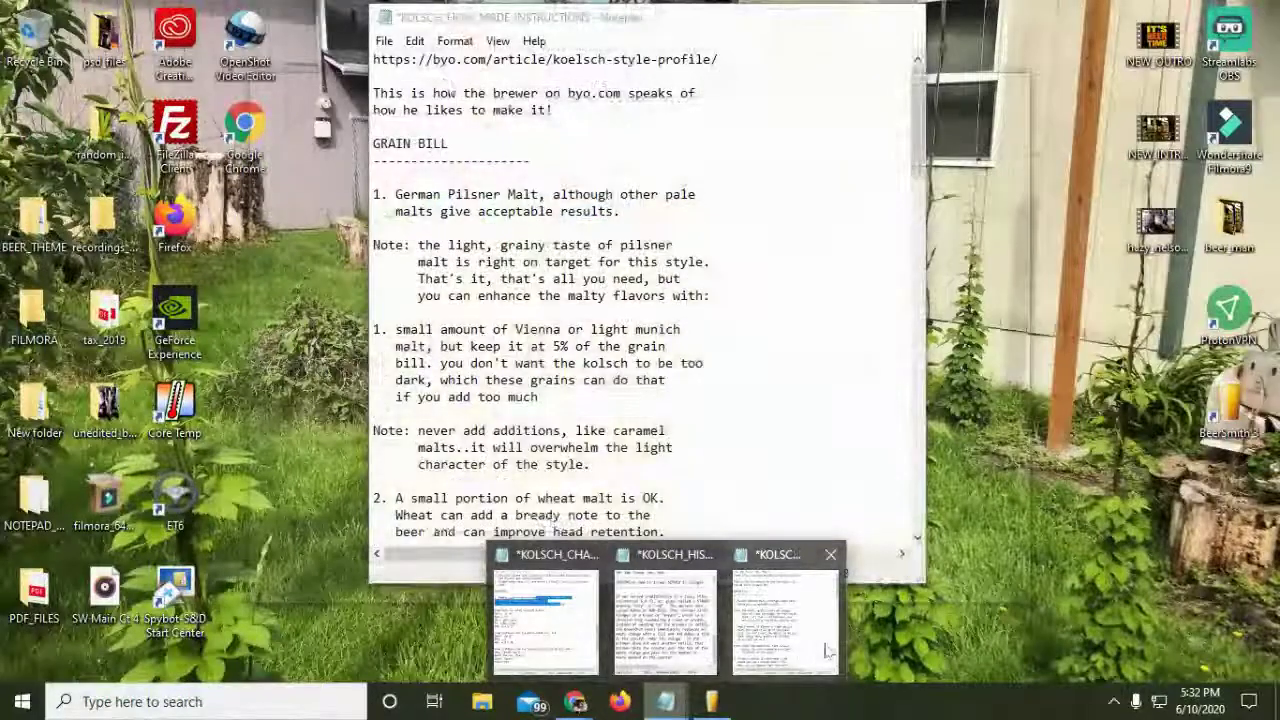
pyautogui.click(785, 615)
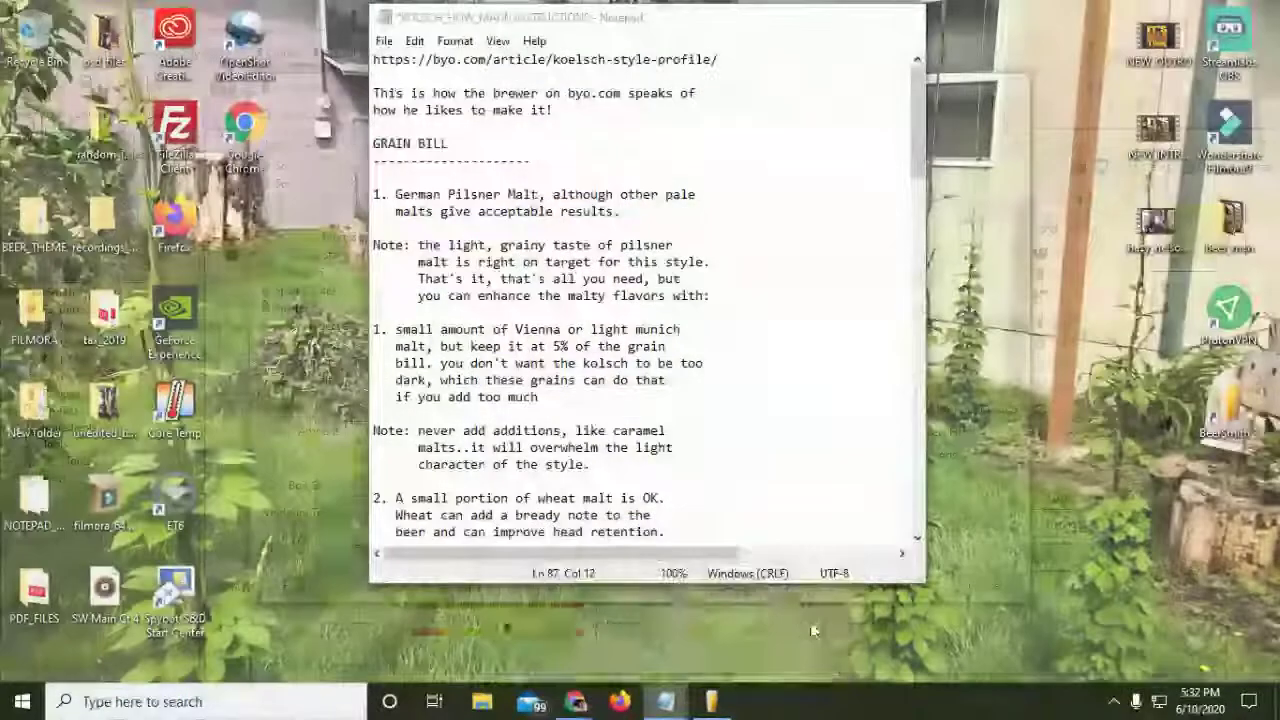
pyautogui.scroll(-4, 718, 394)
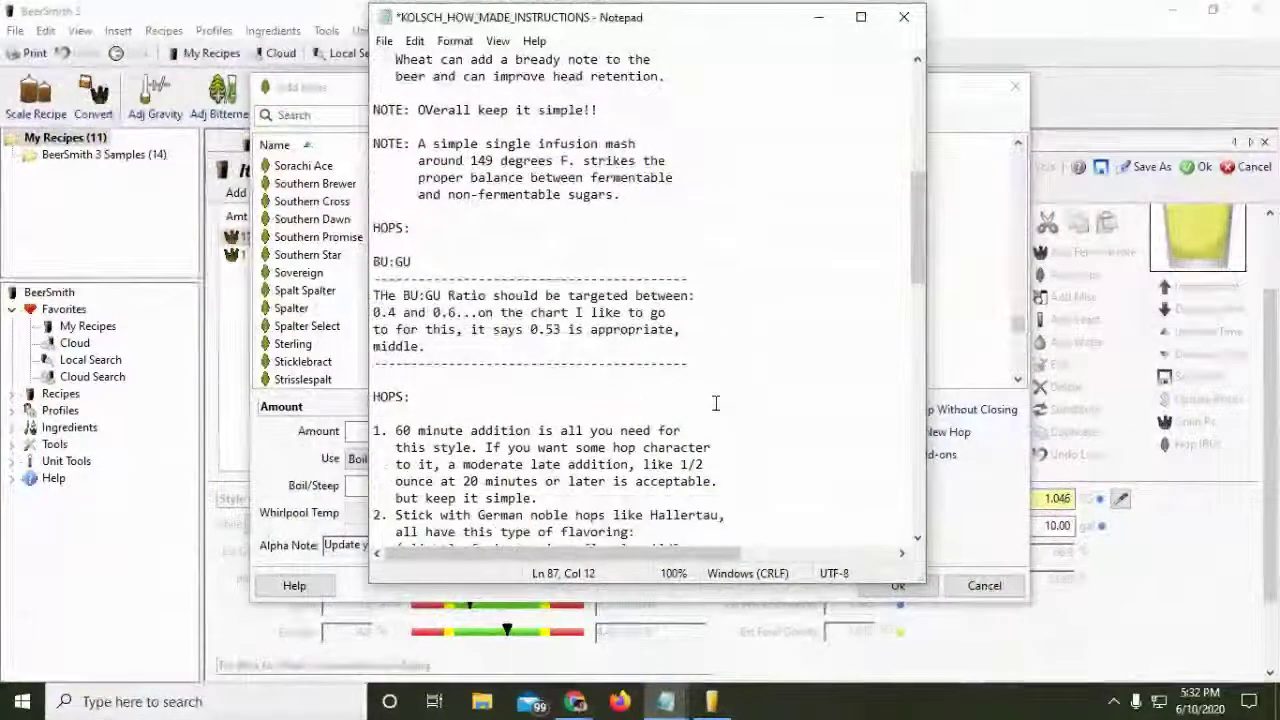
pyautogui.scroll(-6, 705, 386)
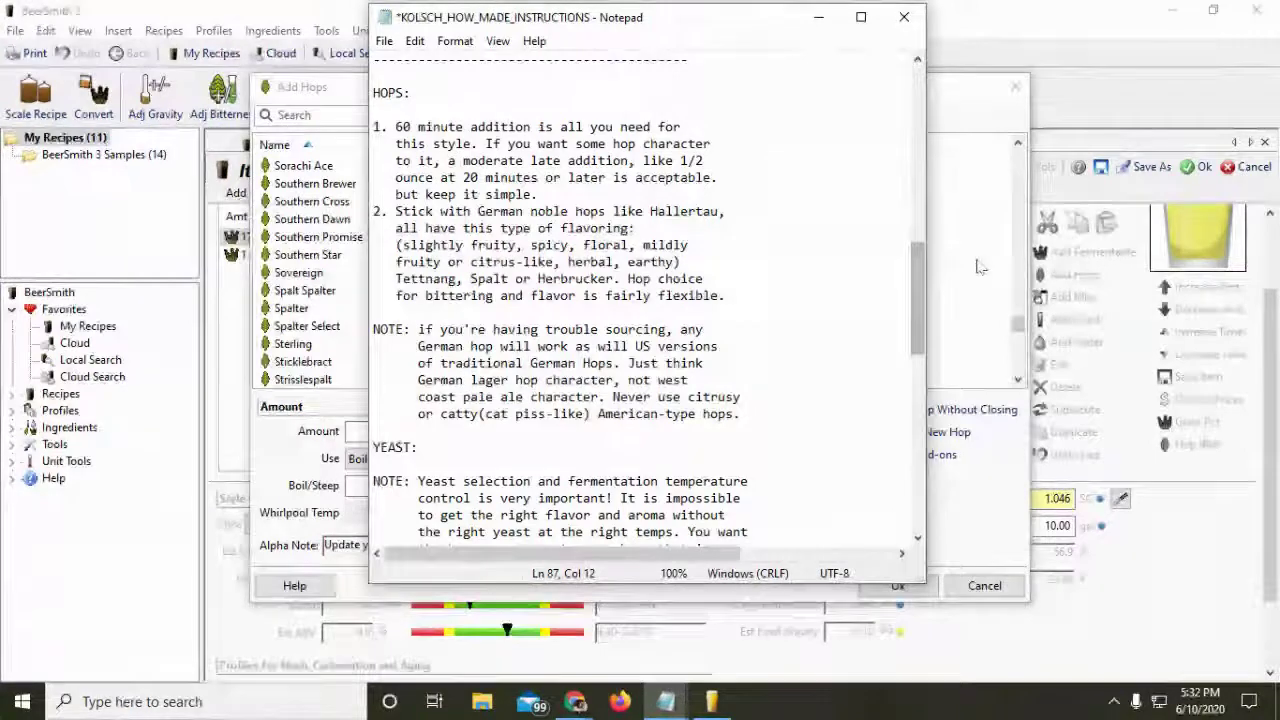
pyautogui.hotkey('alt', 'Tab')
# - Add 2 oz of German Tettnang pellet hops to the recipe as a 60-minute boil addition
pyautogui.scroll(10, 400, 292)
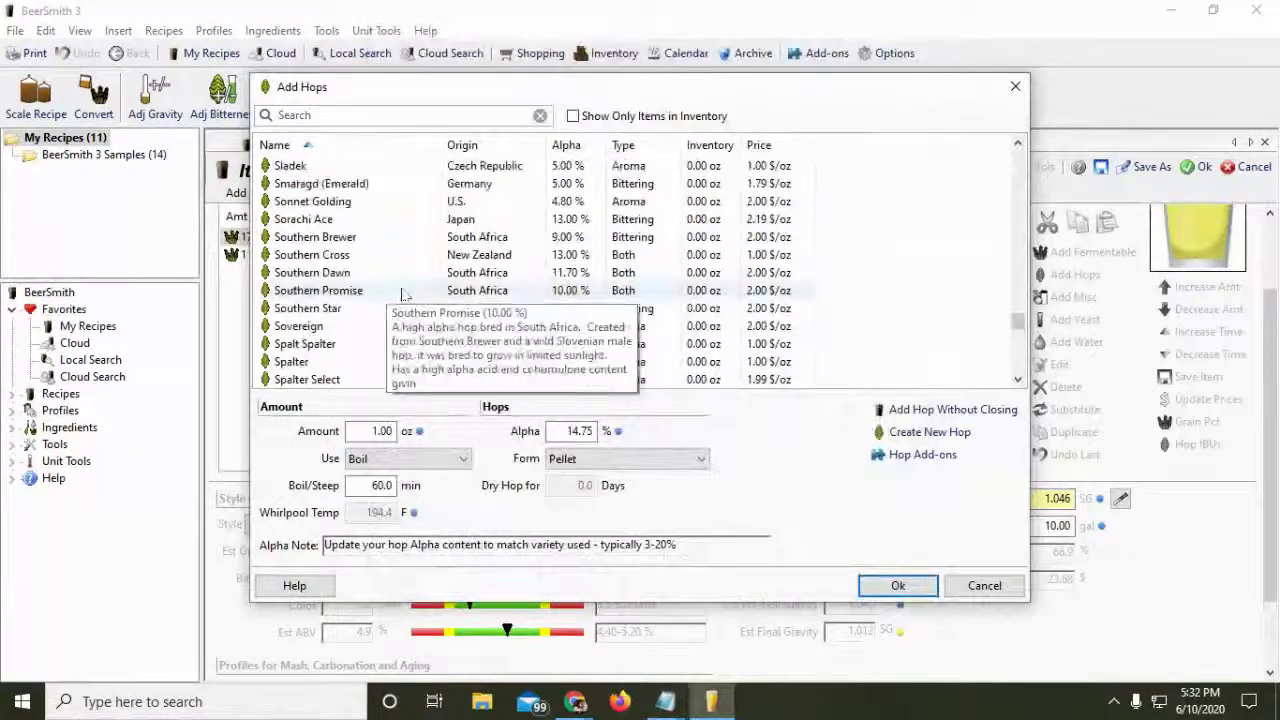
pyautogui.scroll(10, 420, 297)
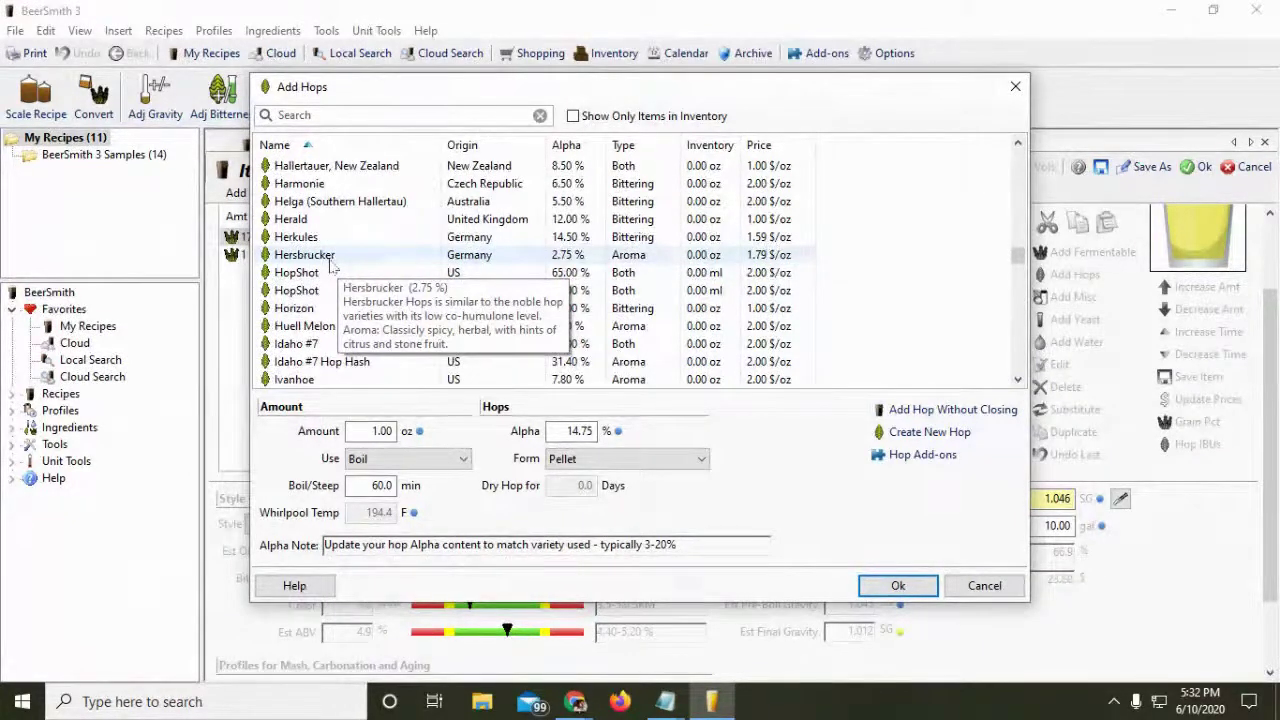
pyautogui.scroll(-8, 331, 265)
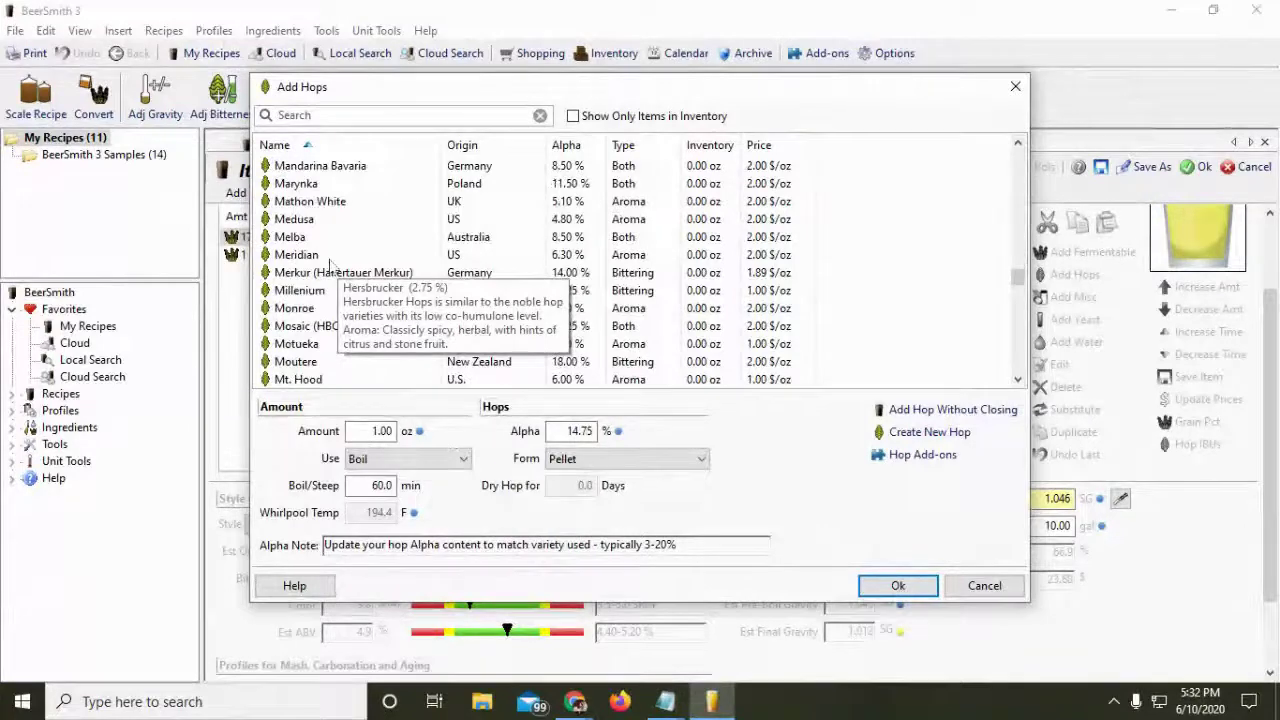
pyautogui.scroll(5, 331, 265)
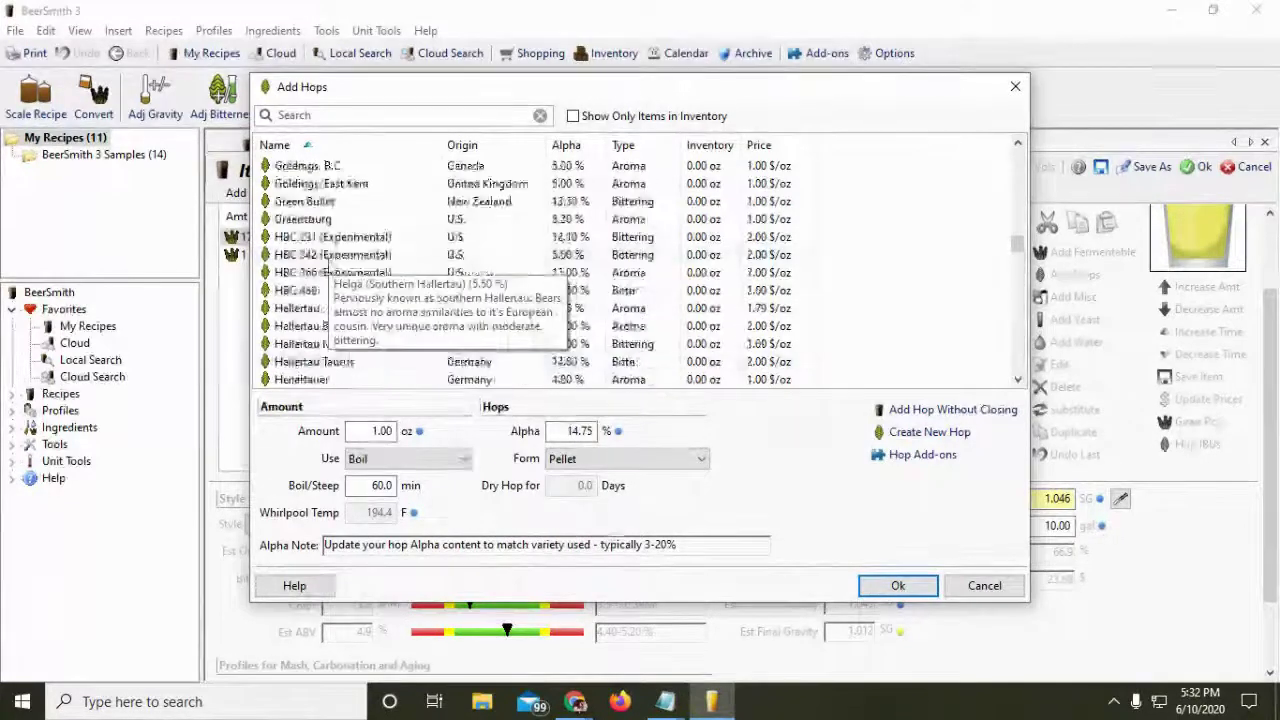
pyautogui.scroll(-12, 325, 270)
pyautogui.scroll(-15, 322, 272)
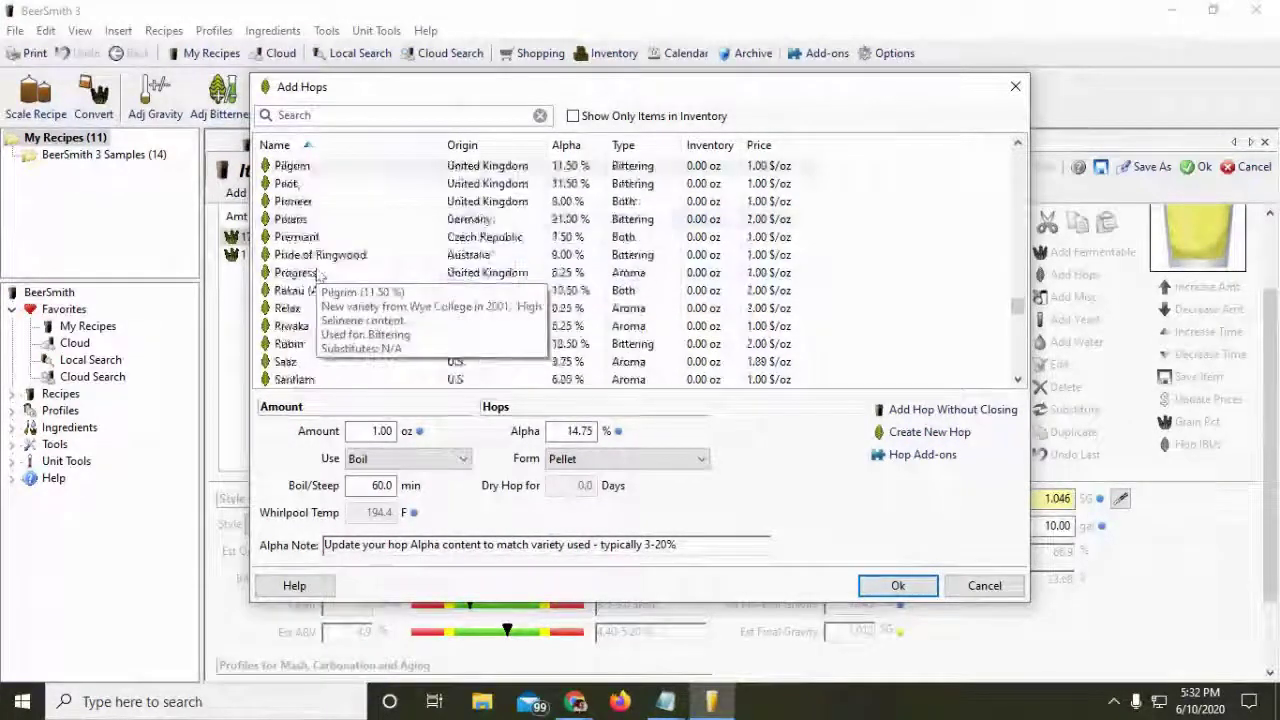
pyautogui.scroll(-4, 318, 276)
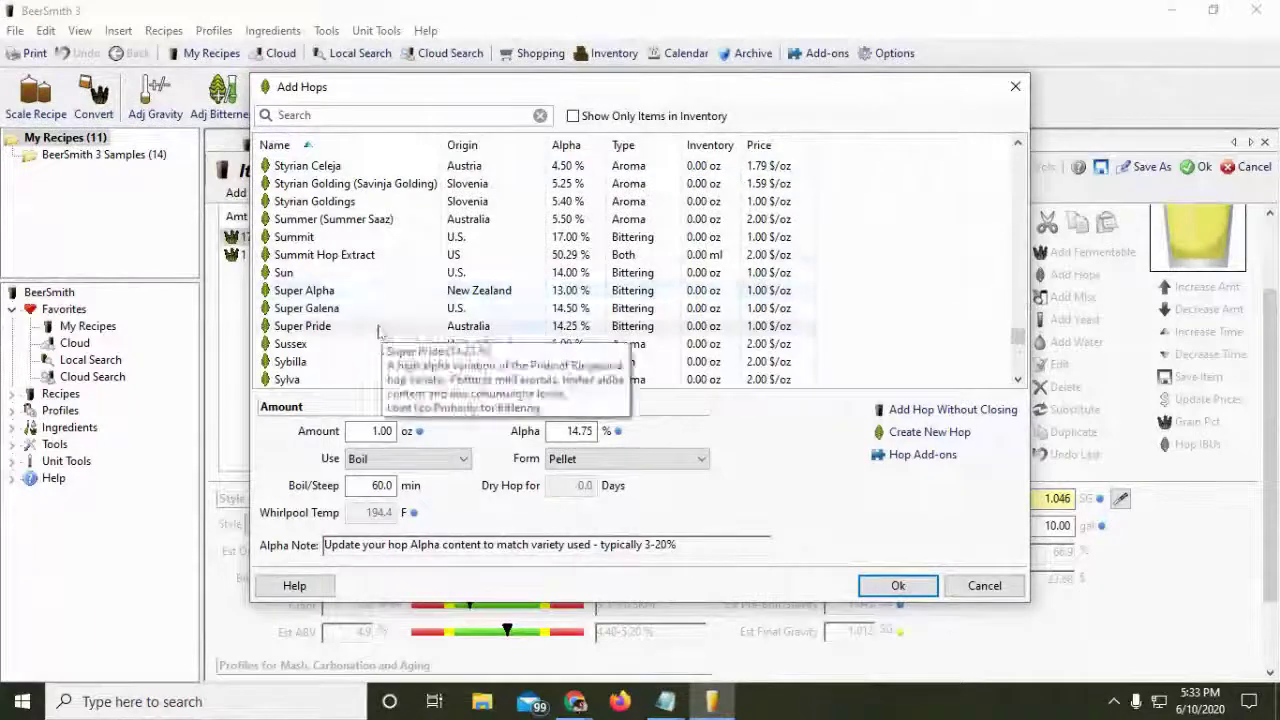
pyautogui.scroll(-4, 365, 322)
pyautogui.scroll(-1, 365, 322)
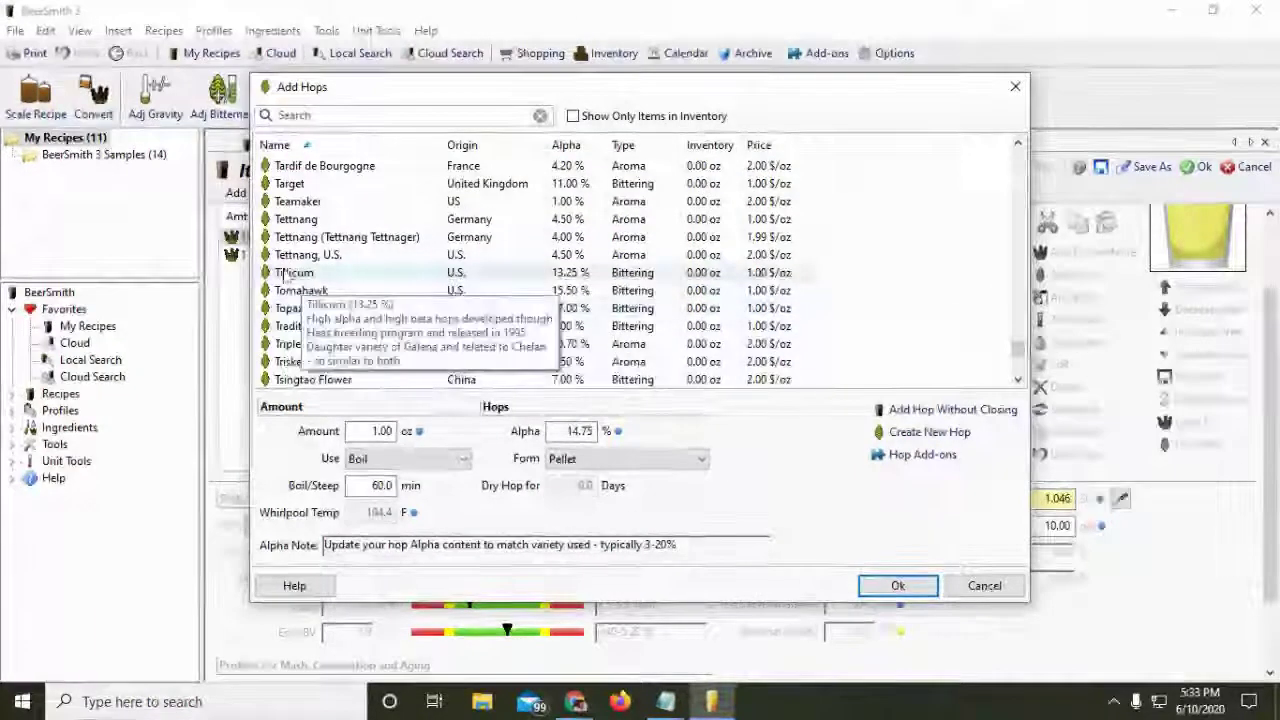
pyautogui.click(312, 226)
pyautogui.moveTo(372, 431); pyautogui.dragTo(382, 431)
pyautogui.write('2')
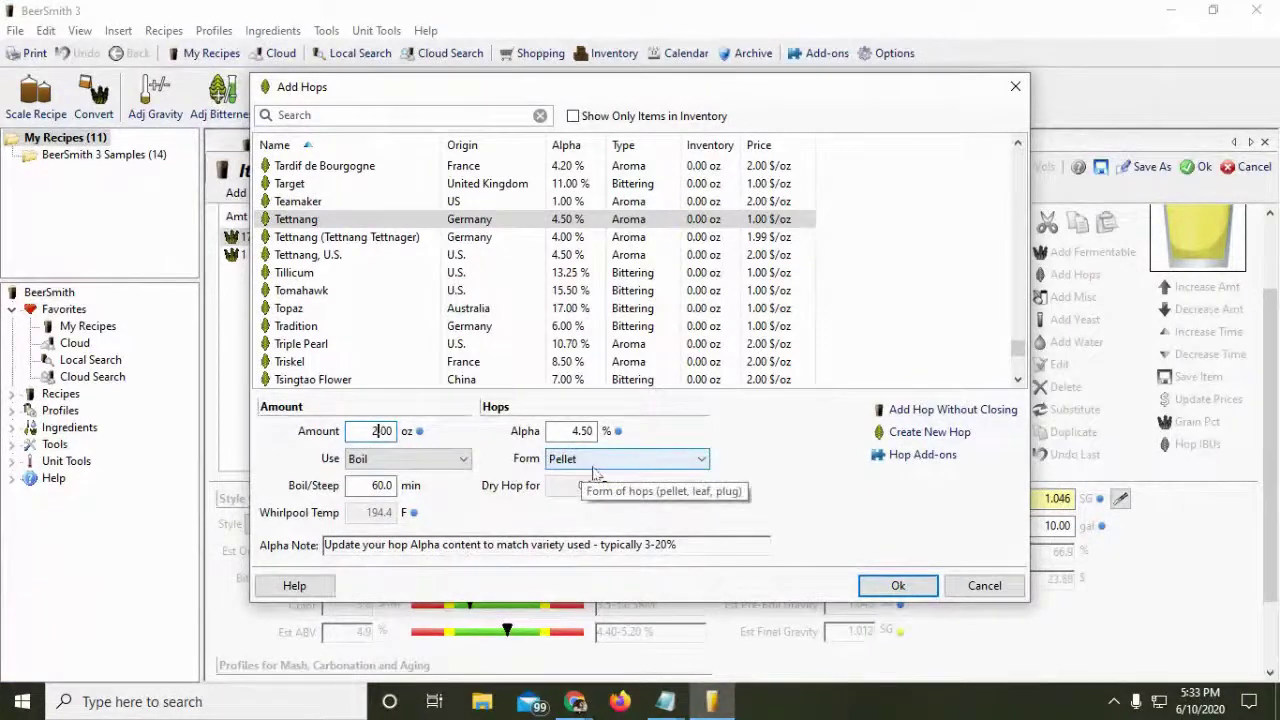
pyautogui.click(872, 583)
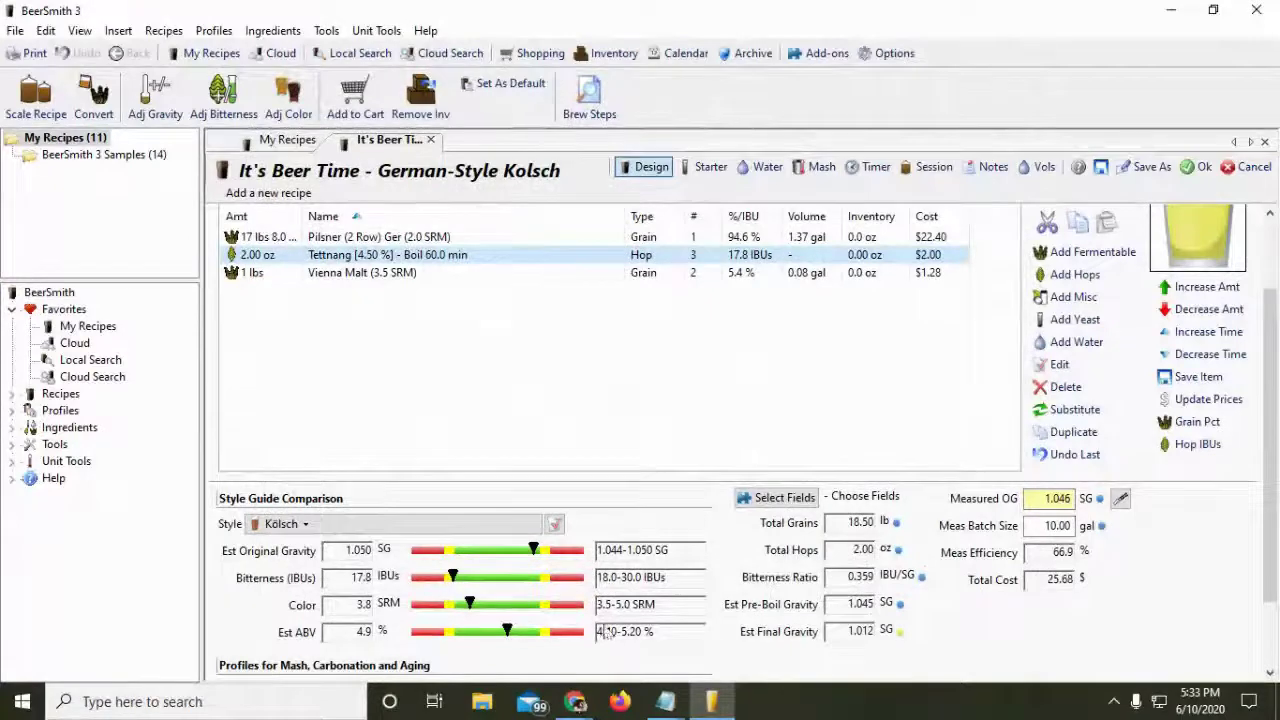
# - Read the BU:GU ratio target in the KOLSCH_HOW_MADE_INSTRUCTIONS notes in Notepad and return to the recipe in BeerSmith
pyautogui.click(665, 701)
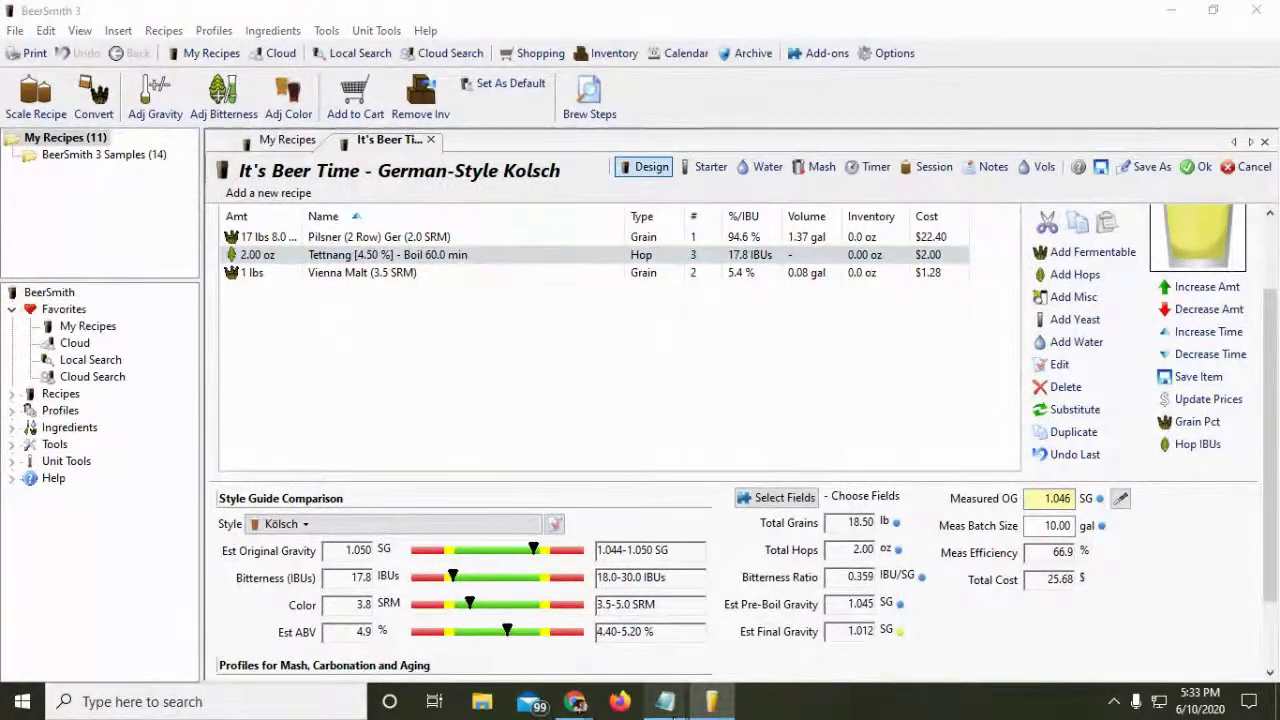
pyautogui.click(545, 610)
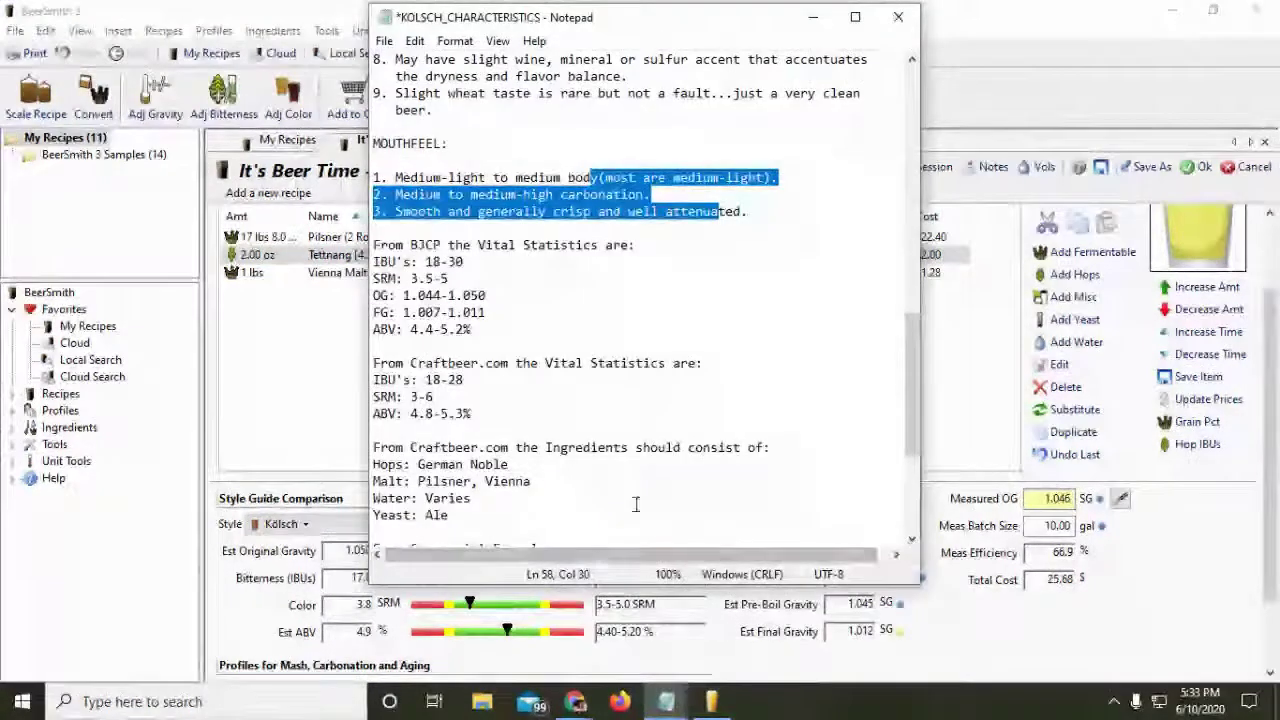
pyautogui.click(783, 648)
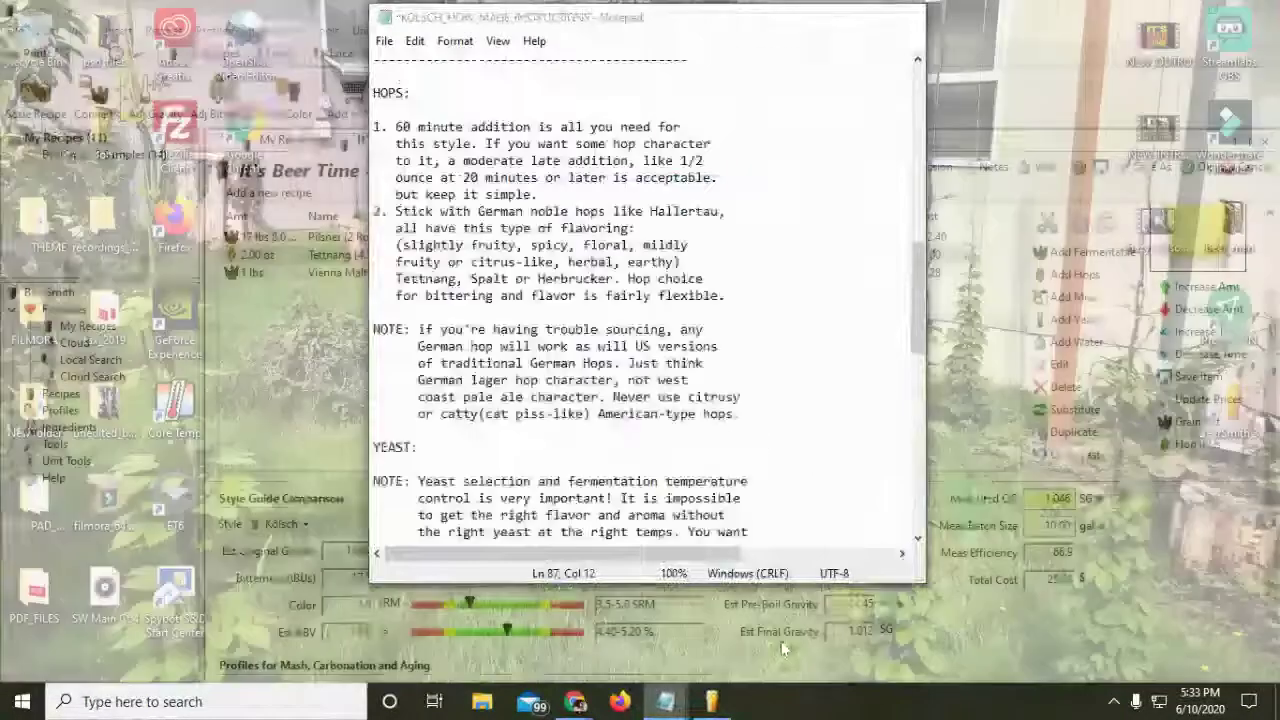
pyautogui.scroll(5, 548, 278)
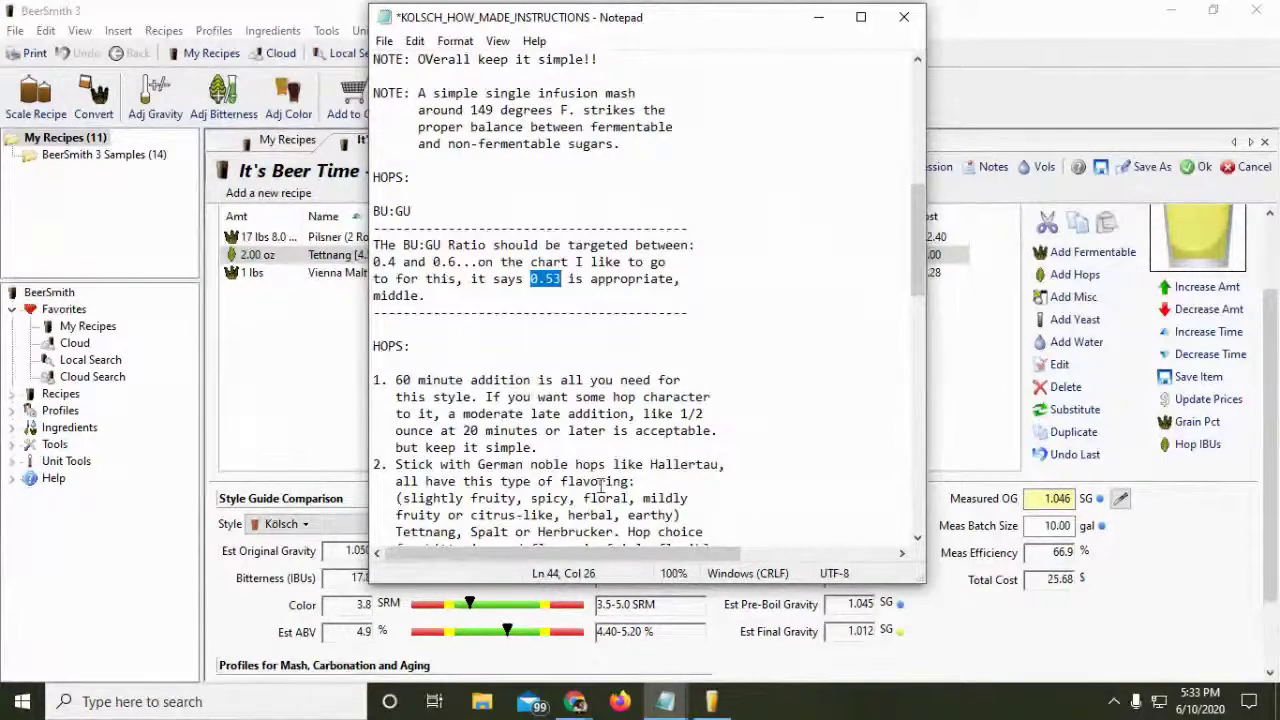
pyautogui.click(1166, 626)
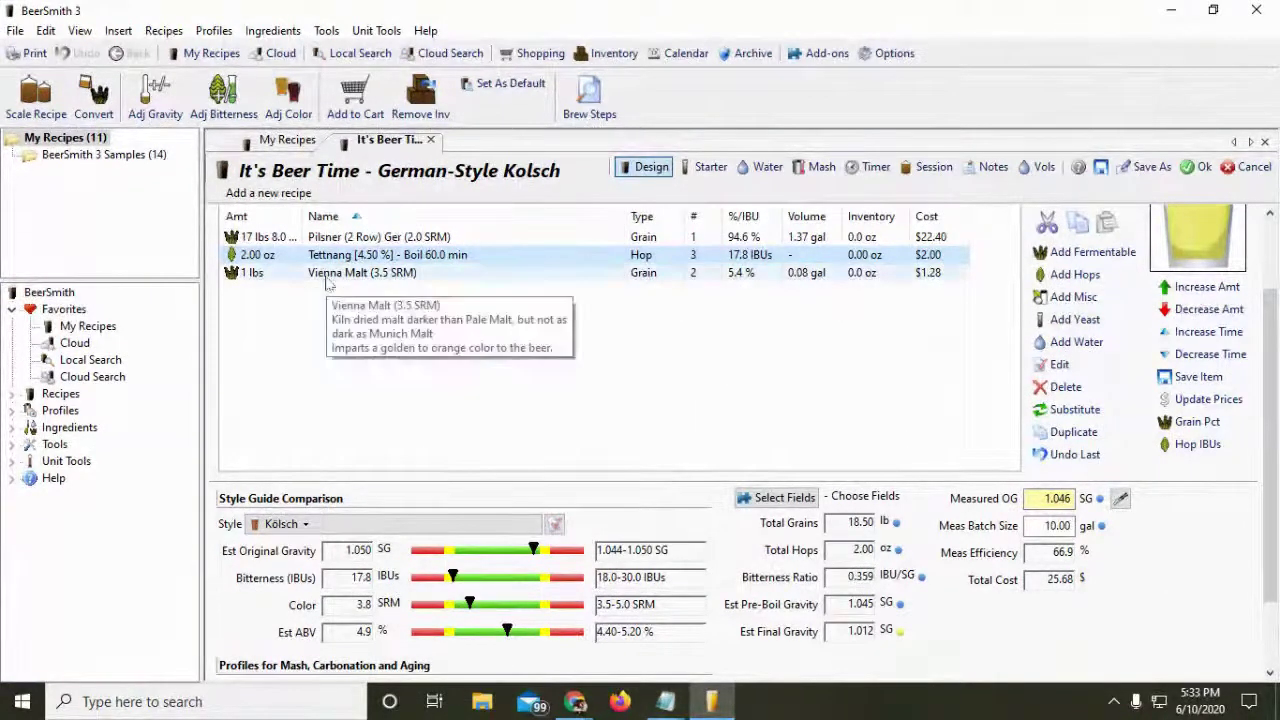
# - Increase the Tettnang hop addition to 3 oz and check it against the notes in Notepad
pyautogui.click(258, 255)
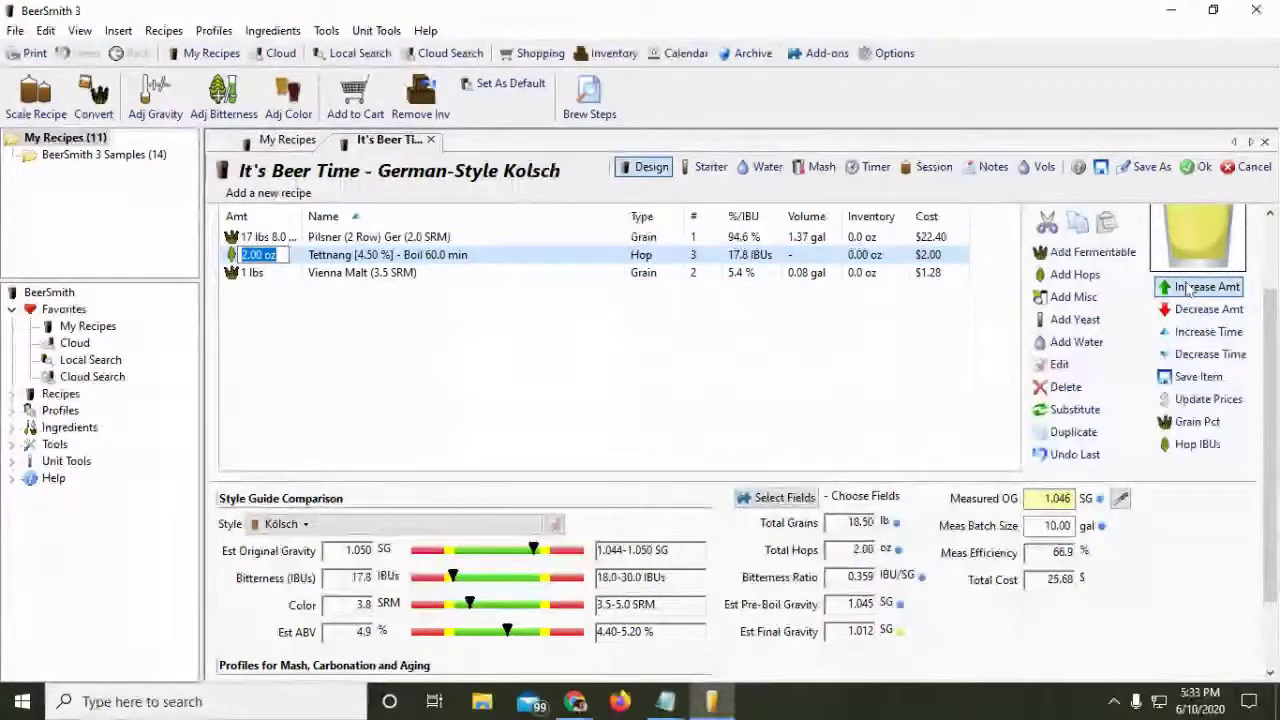
pyautogui.click(1190, 287)
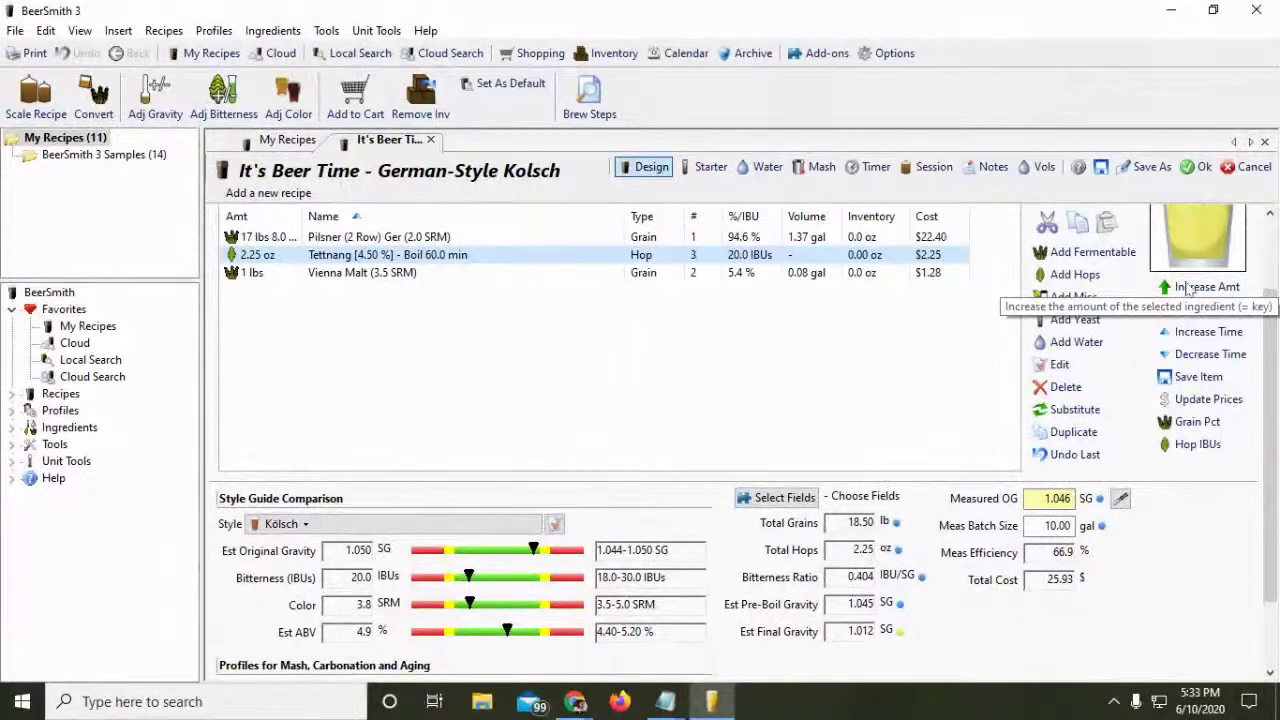
pyautogui.click(1190, 287)
pyautogui.click(1190, 287)
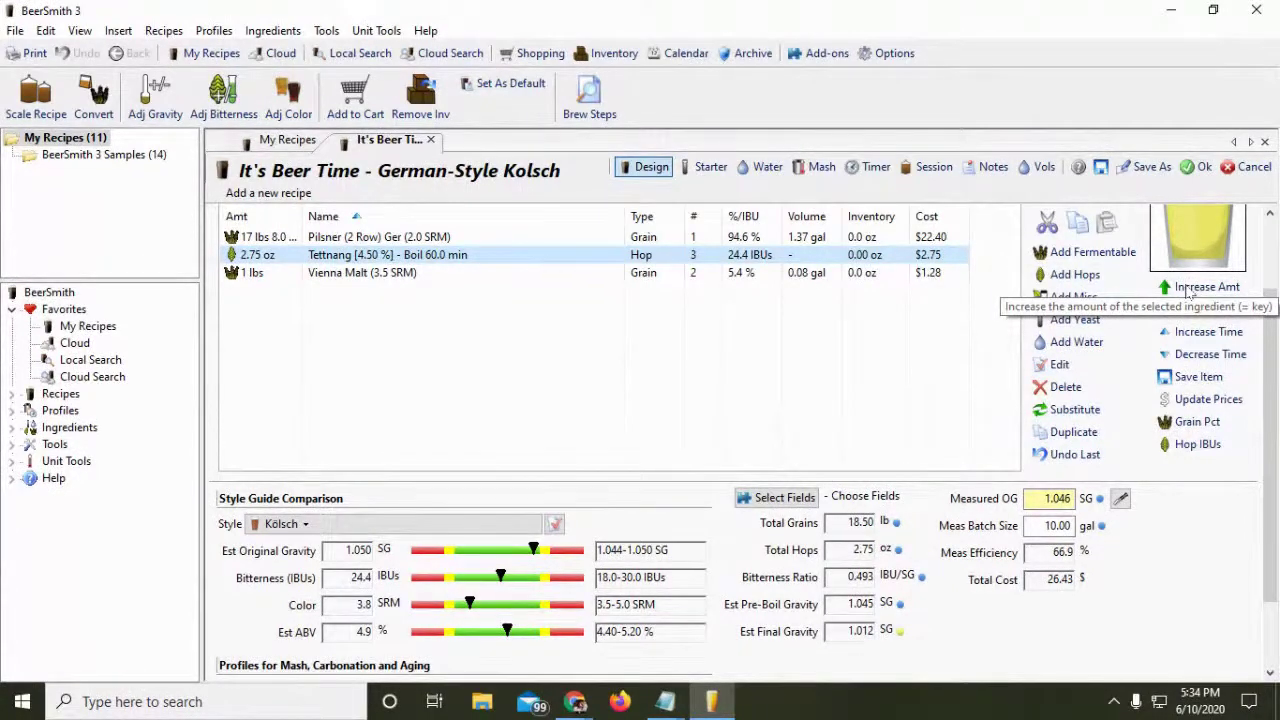
pyautogui.click(1190, 287)
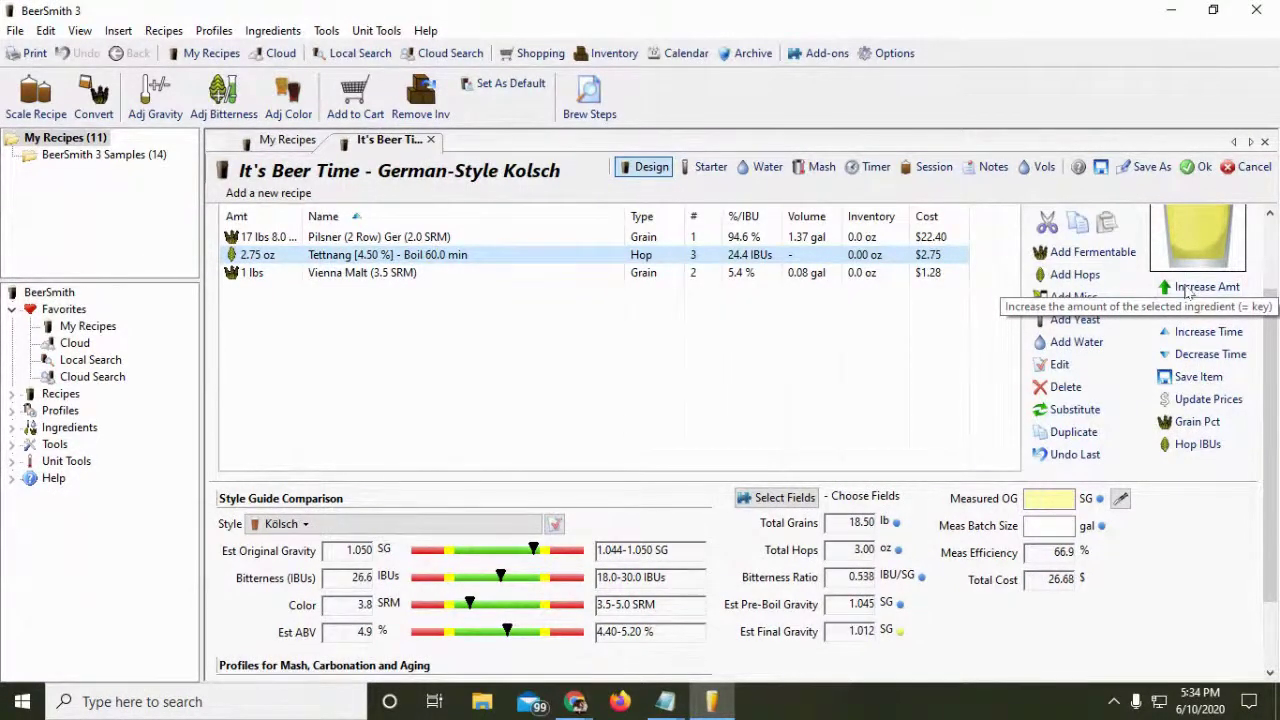
pyautogui.click(665, 701)
pyautogui.moveTo(787, 624)
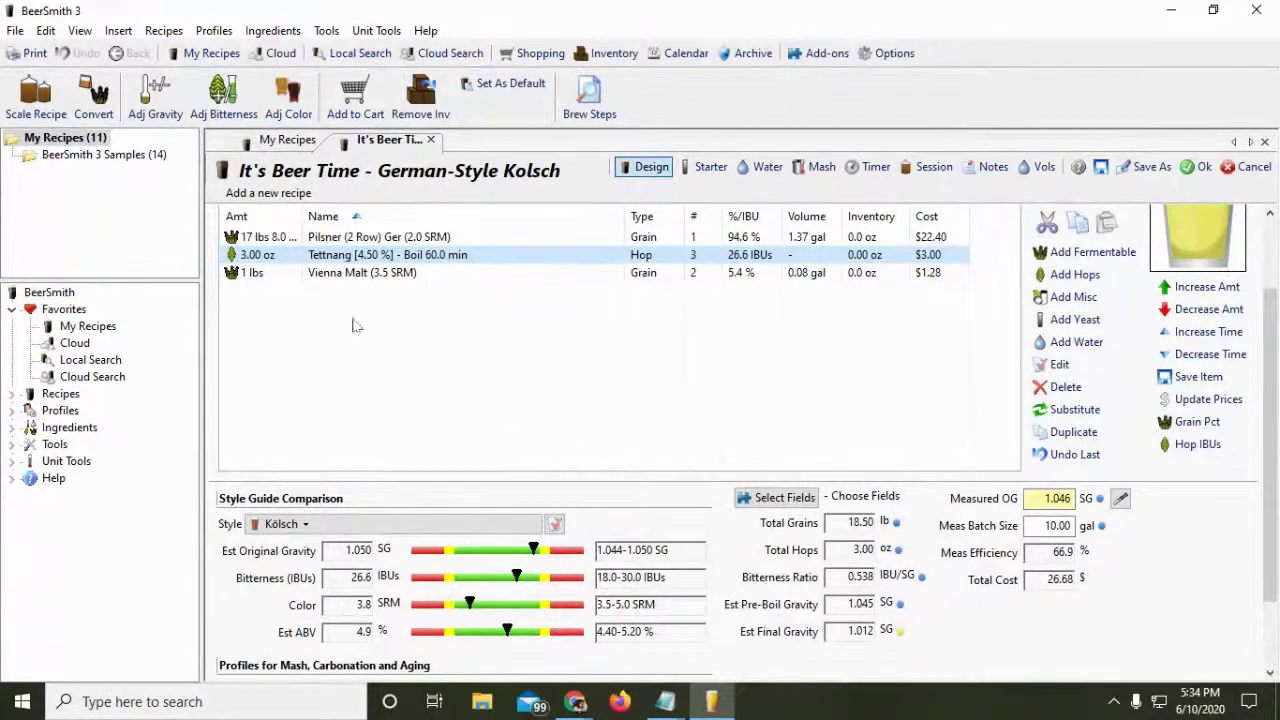
pyautogui.moveTo(366, 258)
# - Add 1 tsp of Irish Moss to the recipe as a 10-minute boil fining
pyautogui.click(1092, 303)
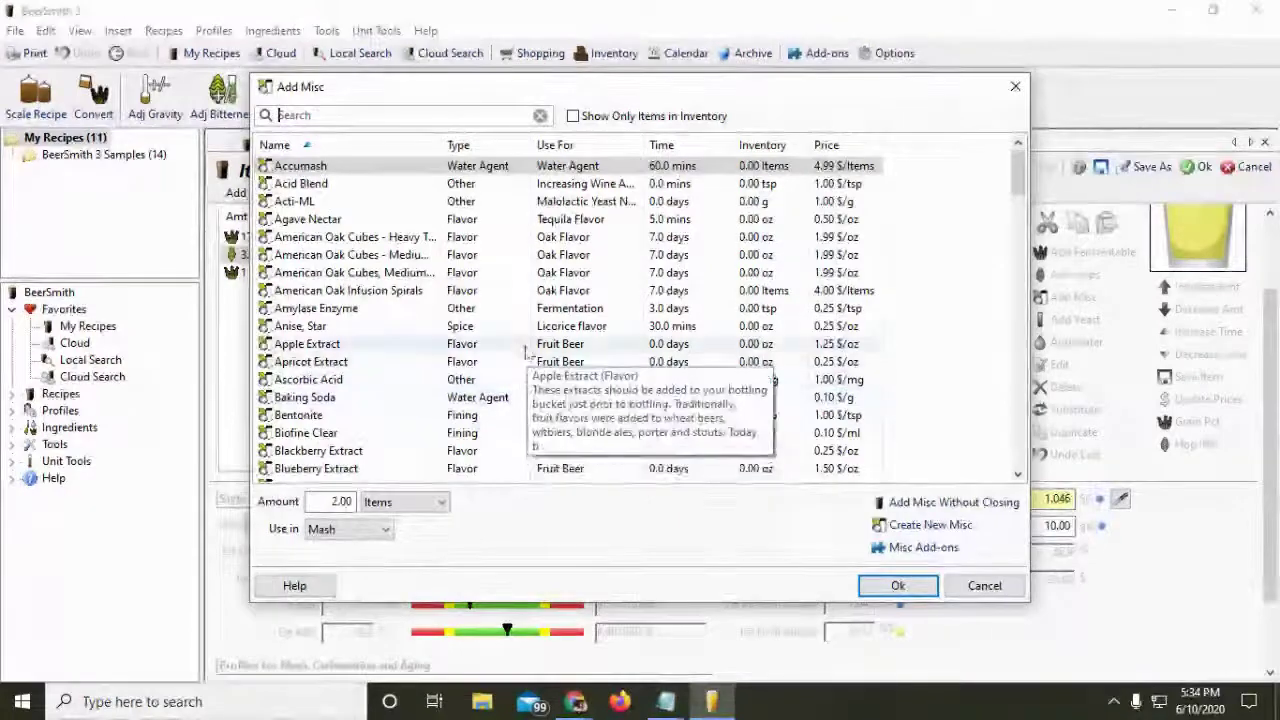
pyautogui.scroll(-10, 520, 348)
pyautogui.scroll(-7, 513, 346)
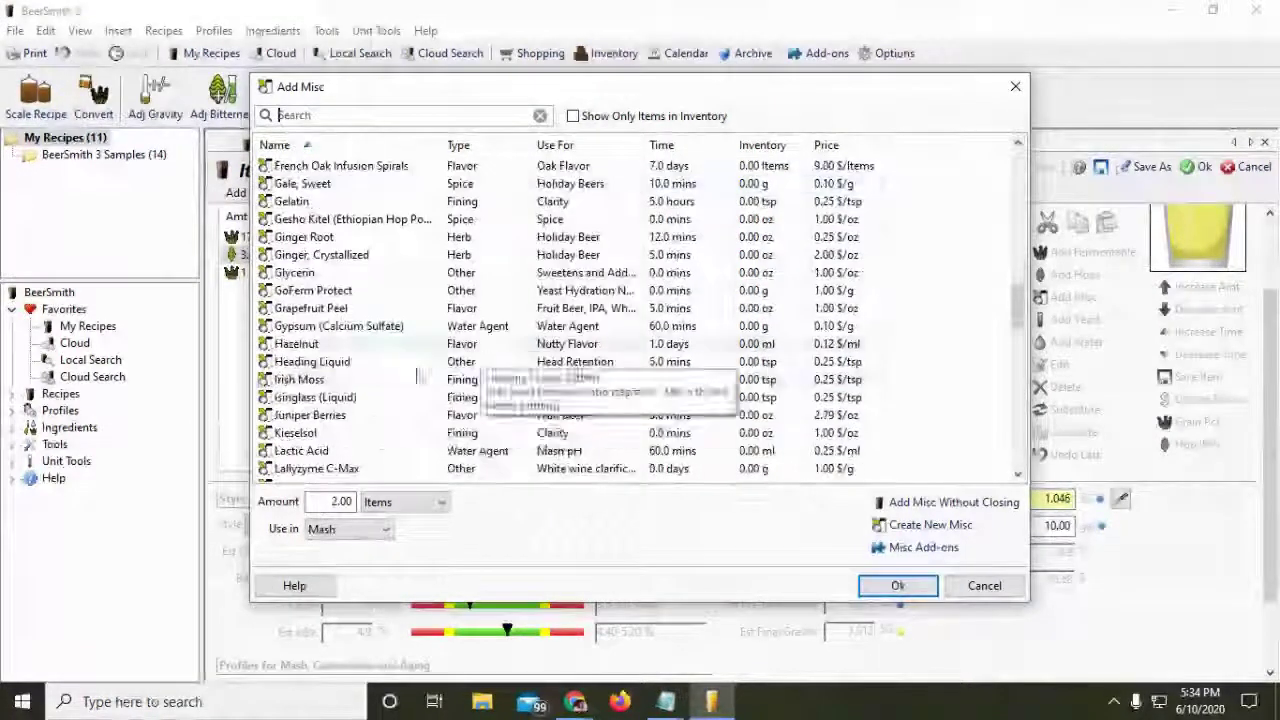
pyautogui.click(300, 380)
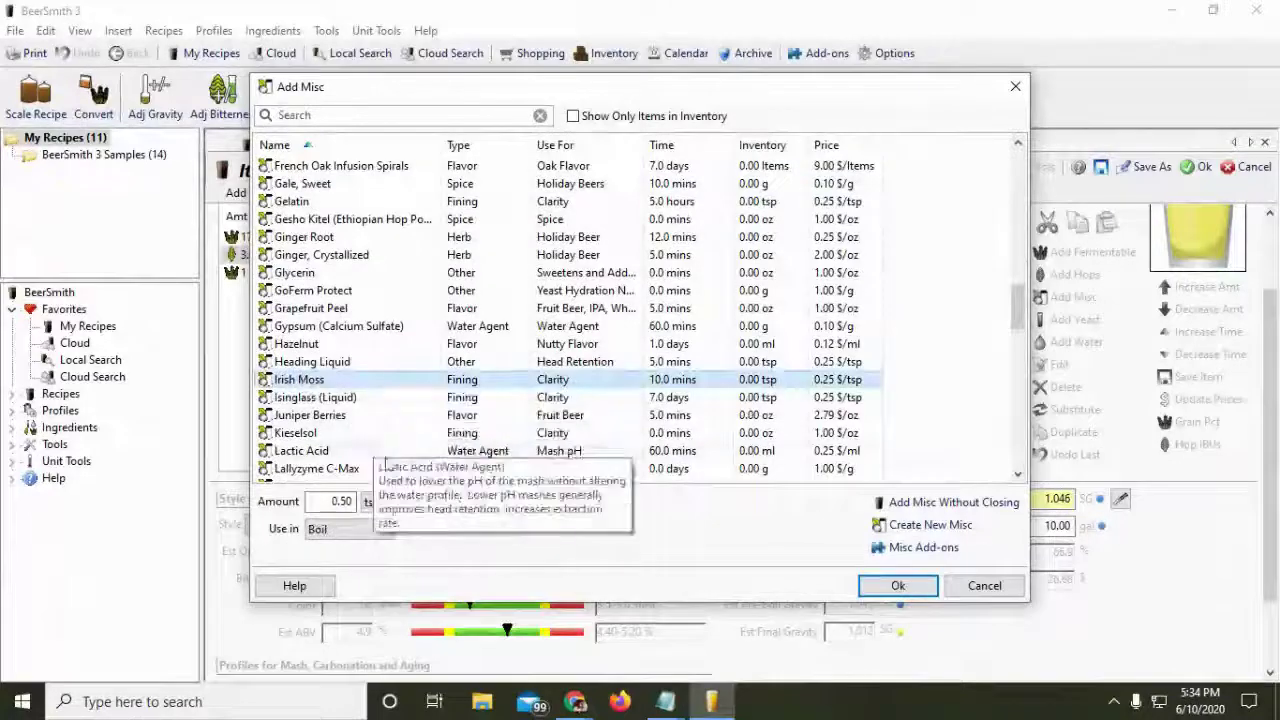
pyautogui.doubleClick(341, 502)
pyautogui.write('1.00')
pyautogui.click(897, 586)
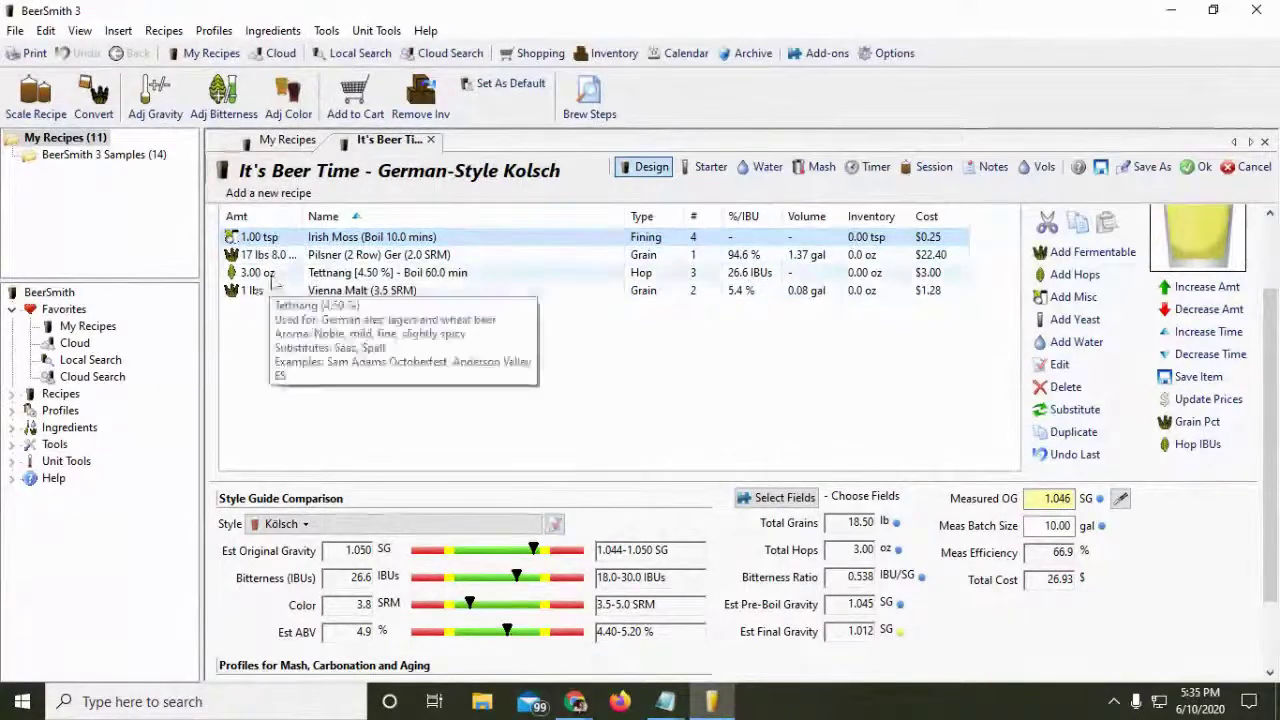
# - Start adding a yeast, read the yeast recommendations in the KOLSCH_HOW_MADE_INSTRUCTIONS notes in Notepad, and return to the yeast selection in BeerSmith
pyautogui.click(1076, 319)
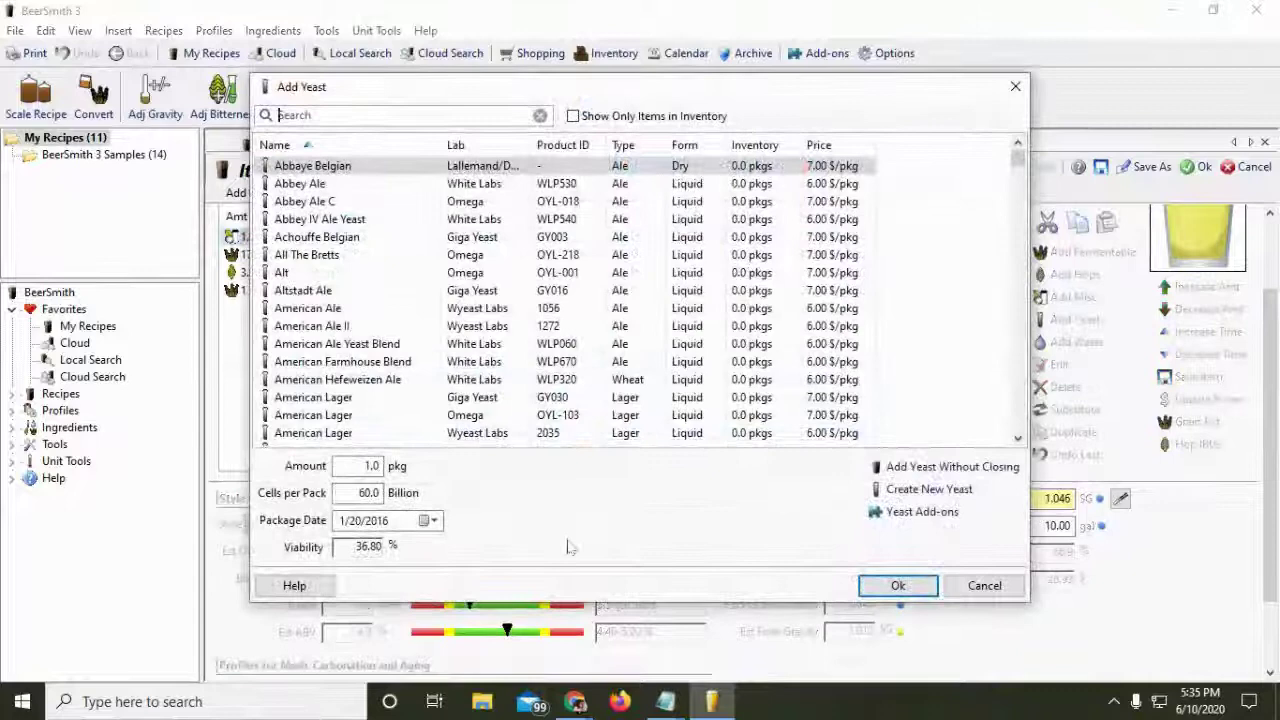
pyautogui.moveTo(664, 701)
pyautogui.click(726, 607)
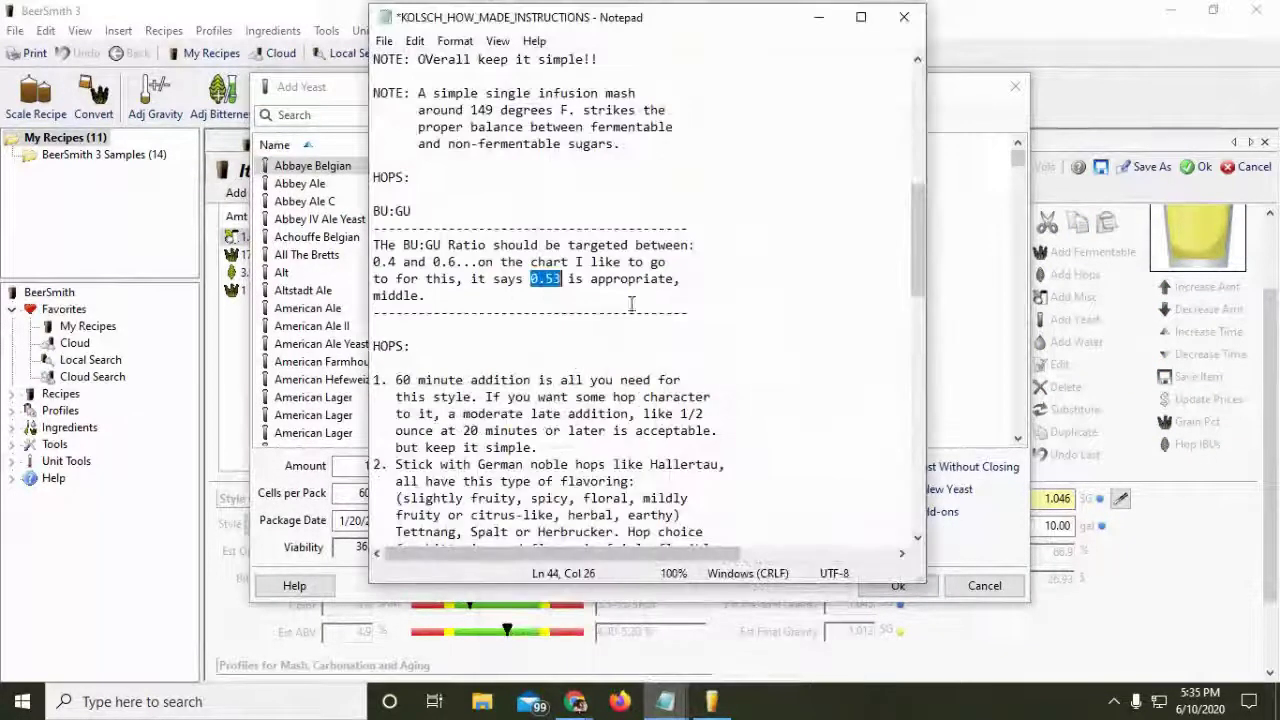
pyautogui.scroll(-11, 643, 288)
pyautogui.scroll(1, 638, 215)
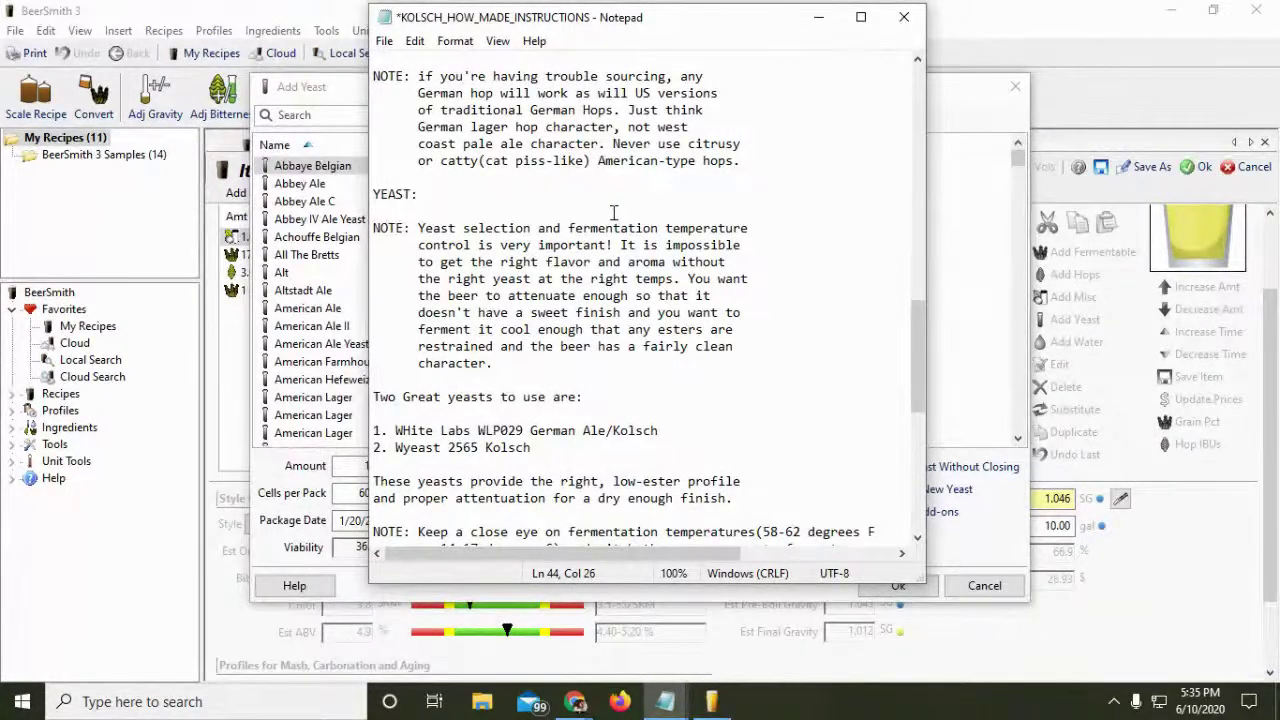
pyautogui.scroll(-3, 614, 212)
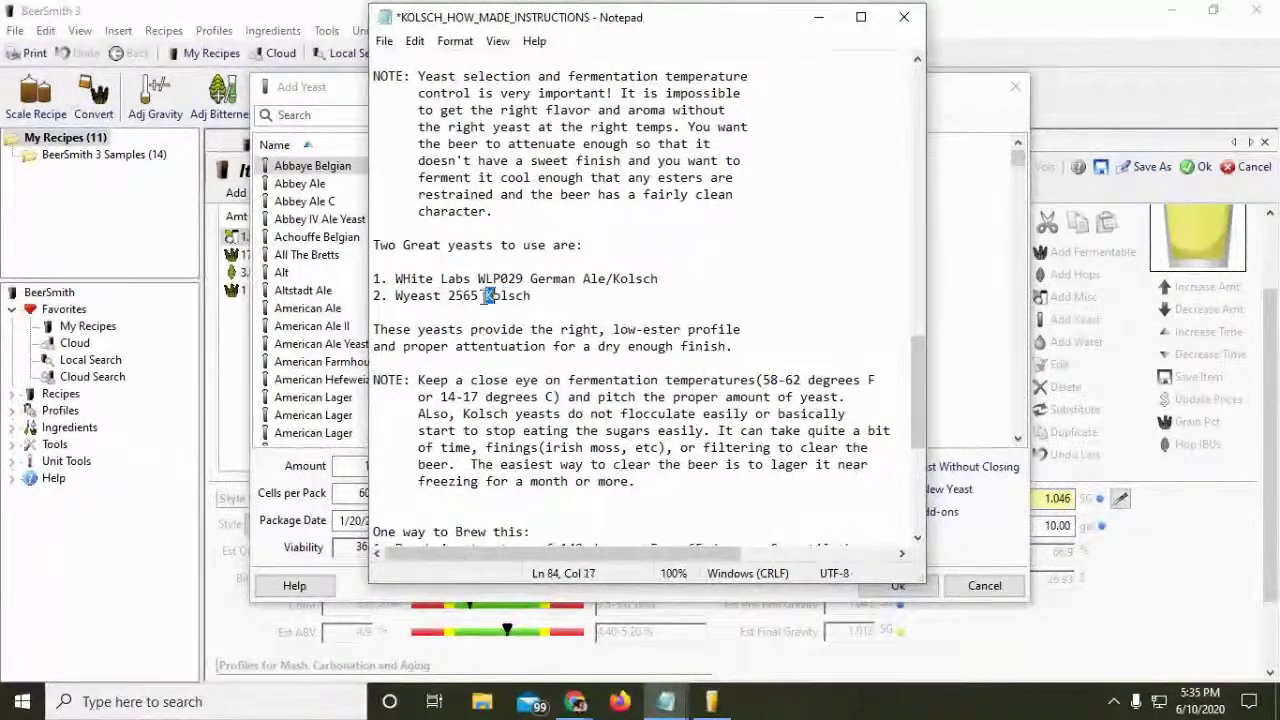
pyautogui.click(573, 298)
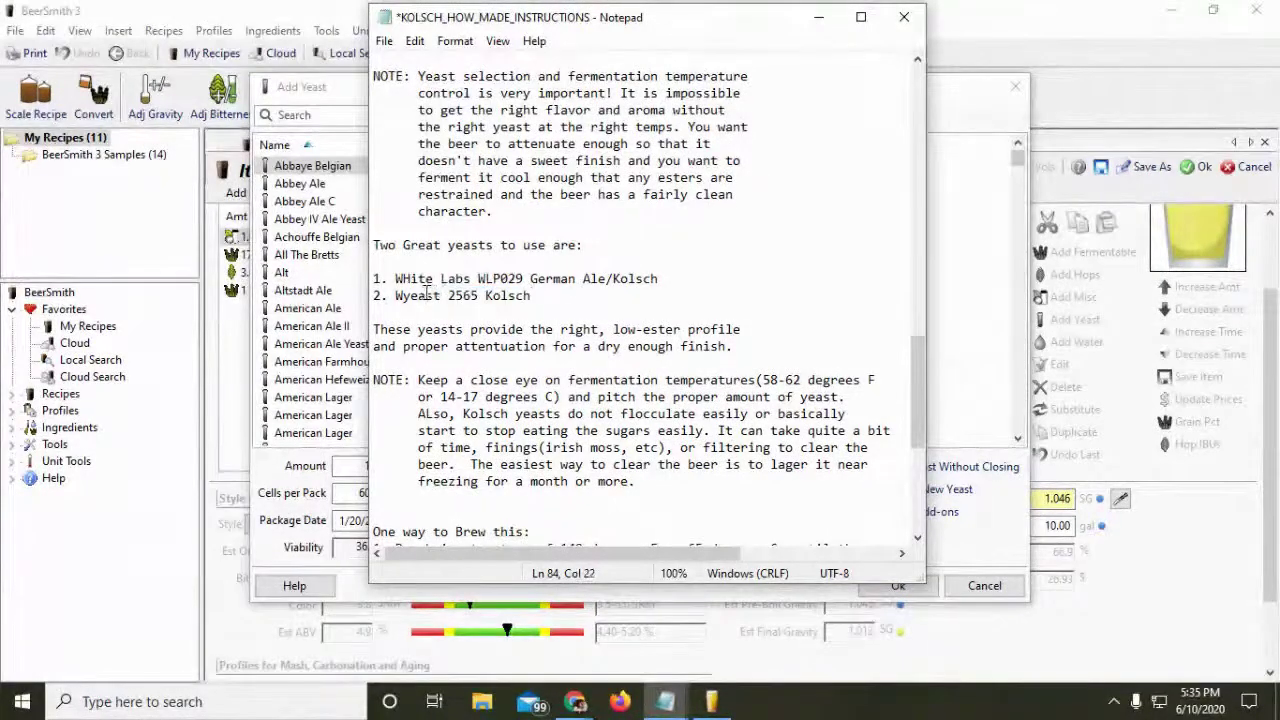
pyautogui.click(940, 277)
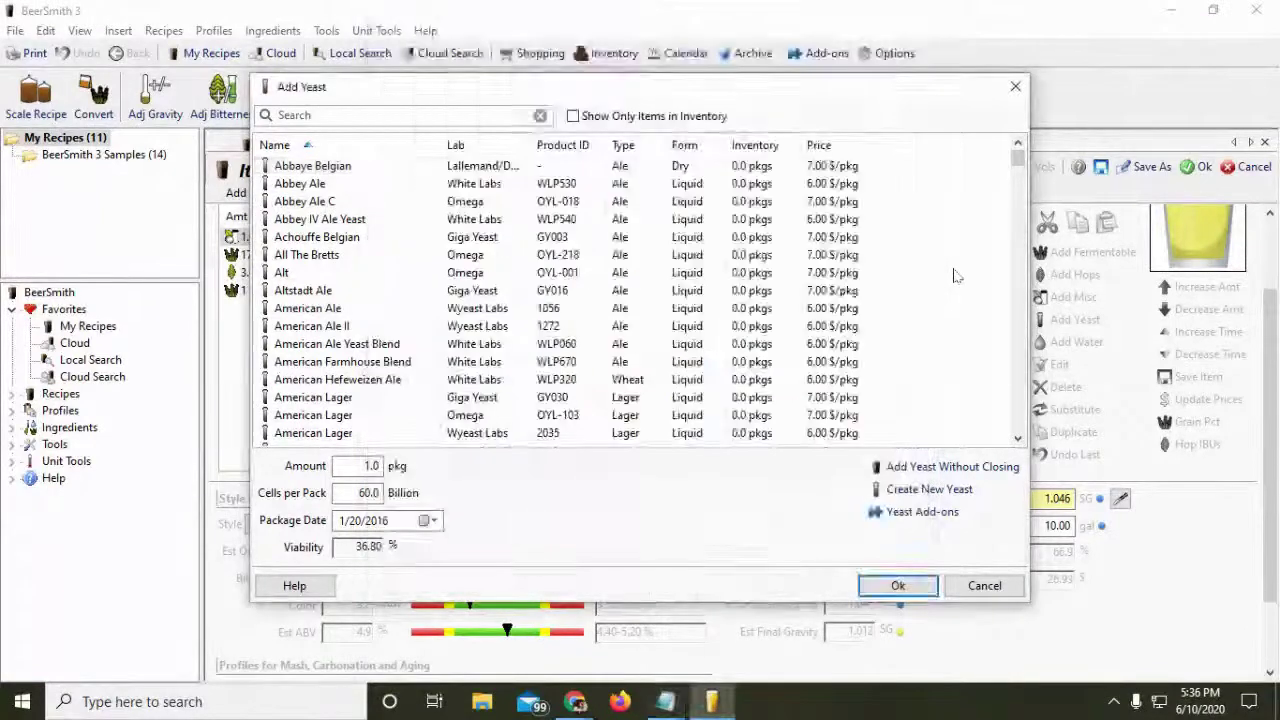
# - Find and select the White Labs WLP029 German Ale/Kolsch yeast among the available yeasts
pyautogui.scroll(-5, 484, 300)
pyautogui.scroll(-12, 484, 312)
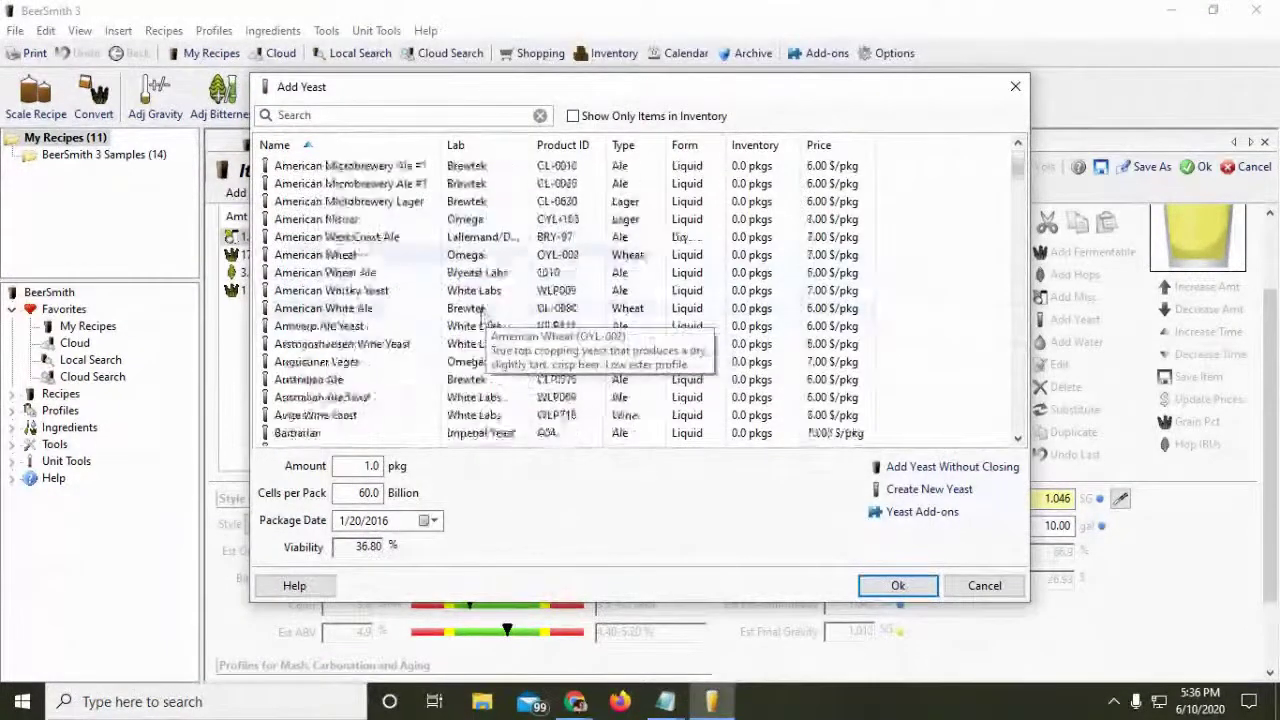
pyautogui.scroll(-13, 463, 325)
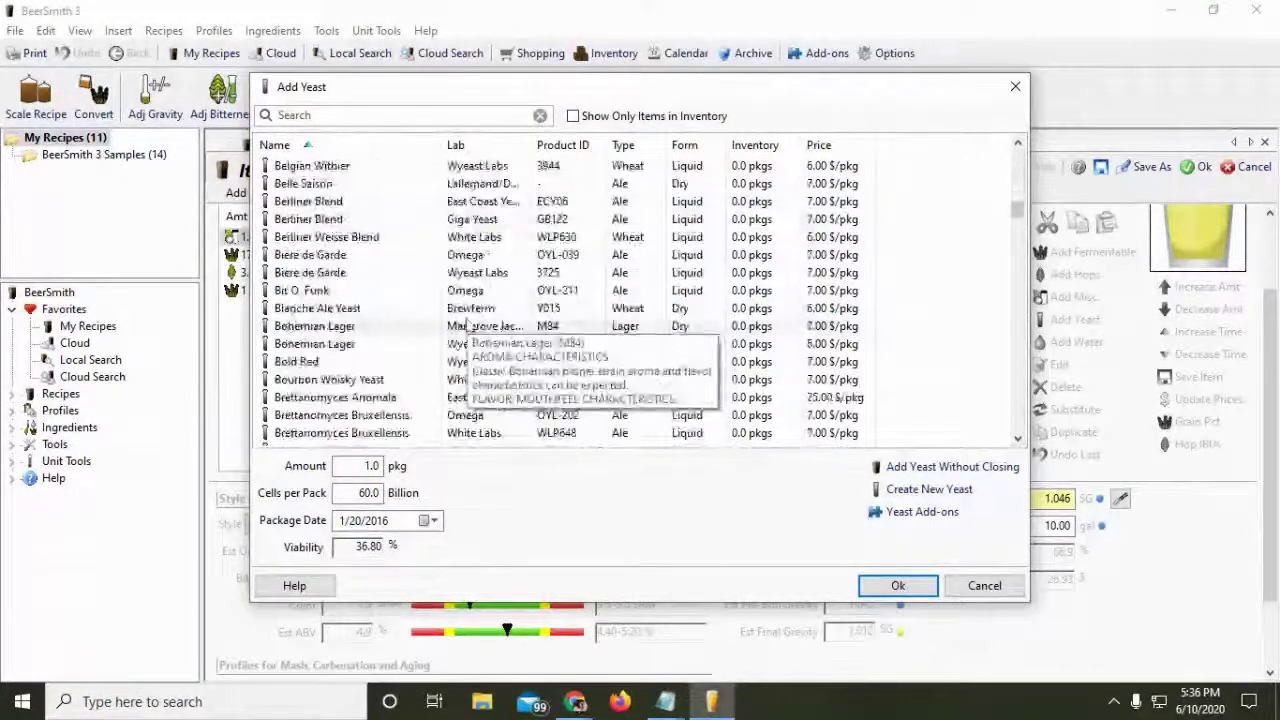
pyautogui.scroll(-15, 578, 384)
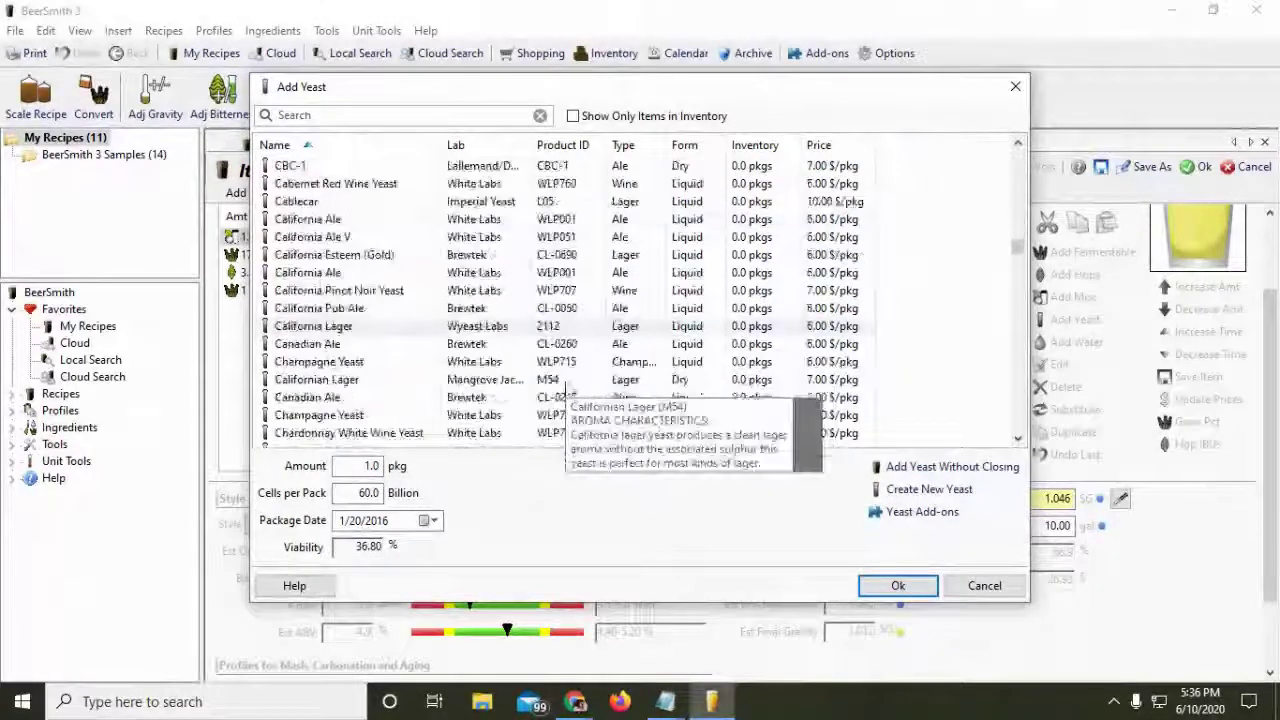
pyautogui.scroll(-15, 568, 388)
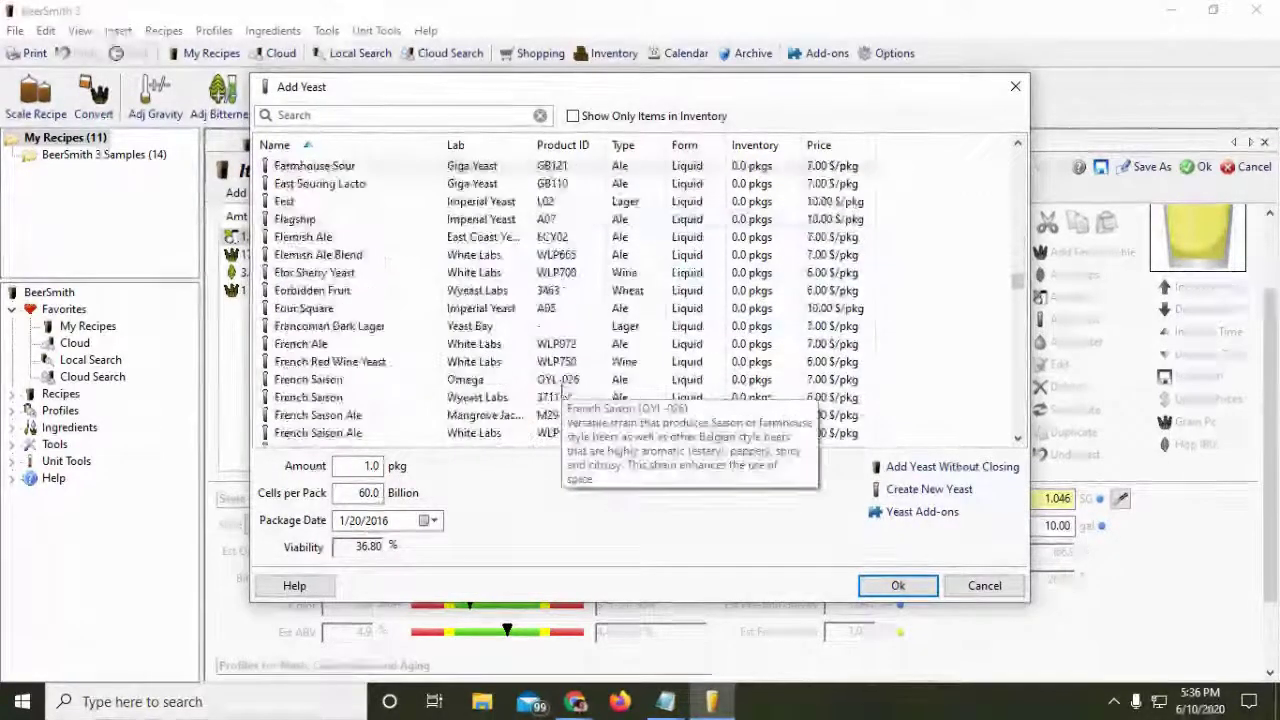
pyautogui.scroll(7, 575, 385)
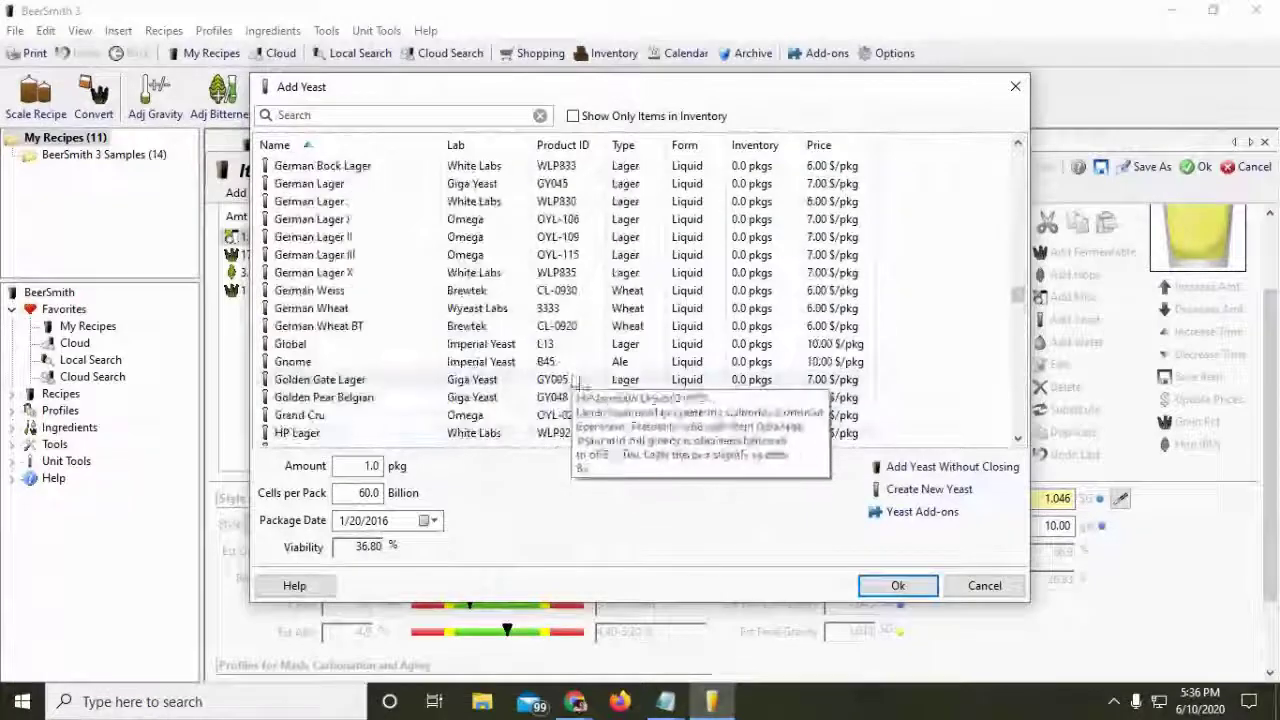
pyautogui.scroll(3, 362, 282)
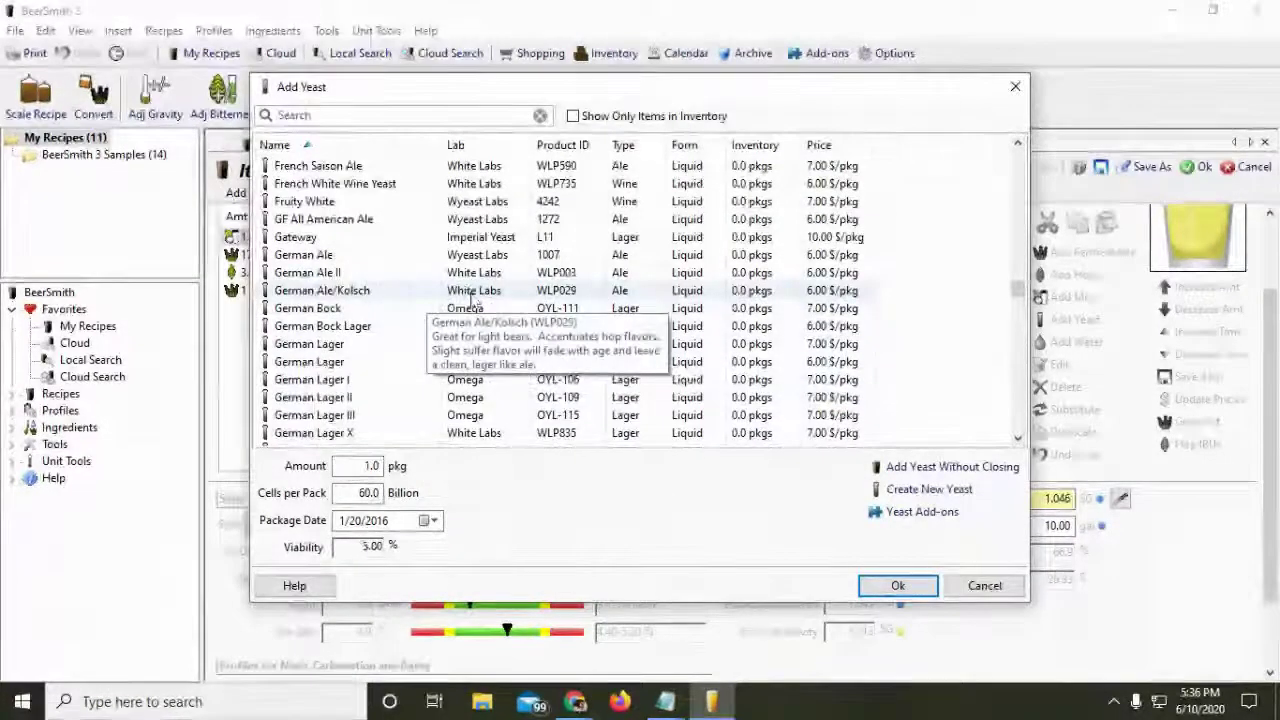
pyautogui.click(400, 290)
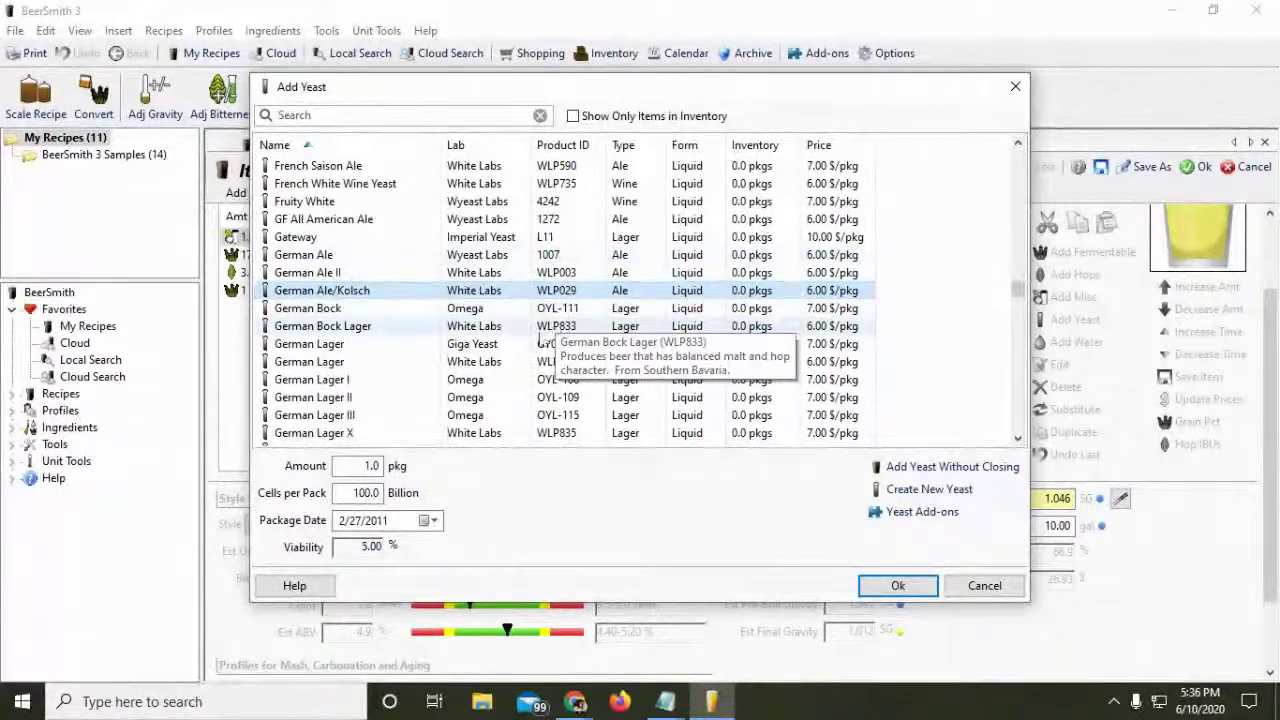
# - Recheck the recommended yeasts in the Notepad notes and add 2 packages of White Labs WLP029 German Ale/Kolsch to the recipe
pyautogui.click(665, 701)
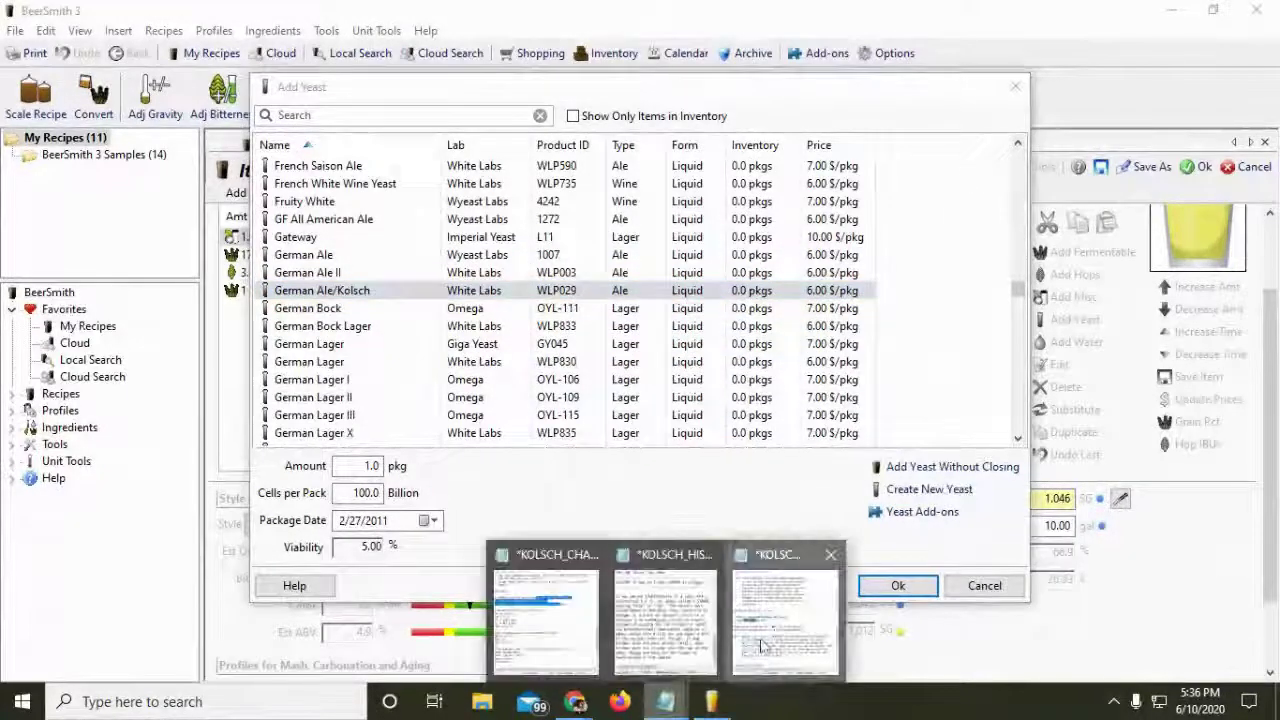
pyautogui.click(762, 645)
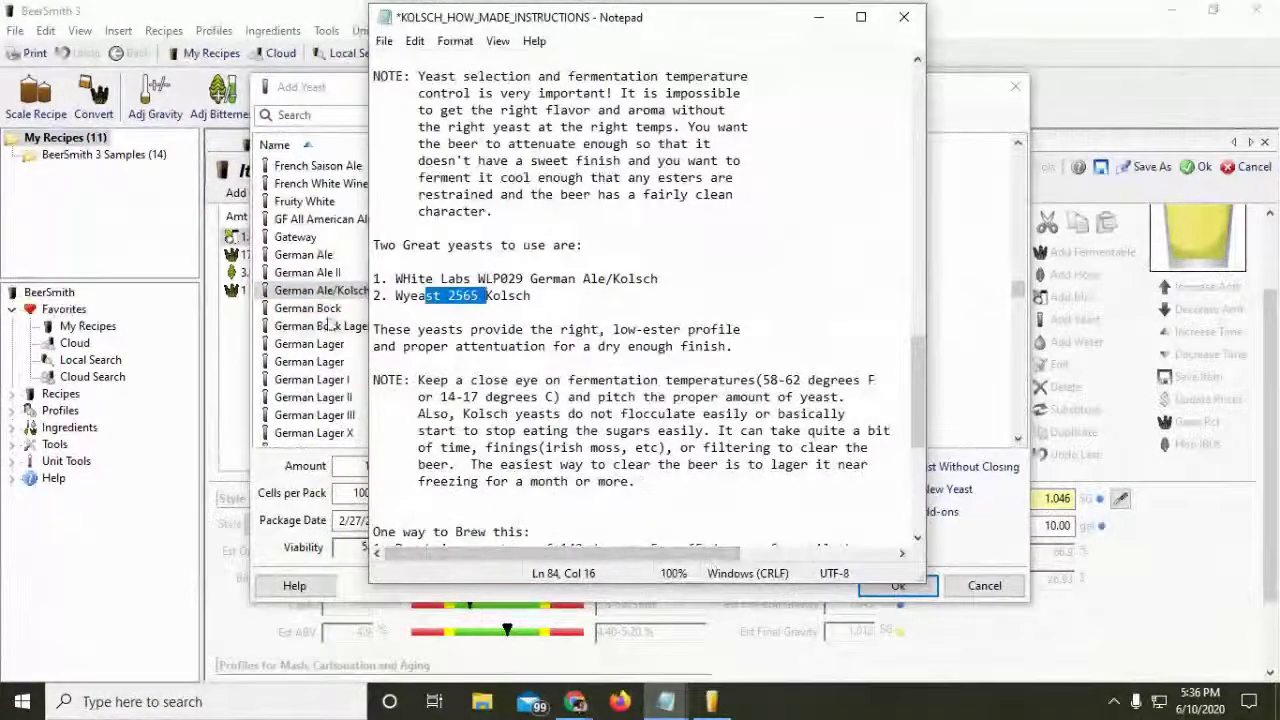
pyautogui.click(325, 312)
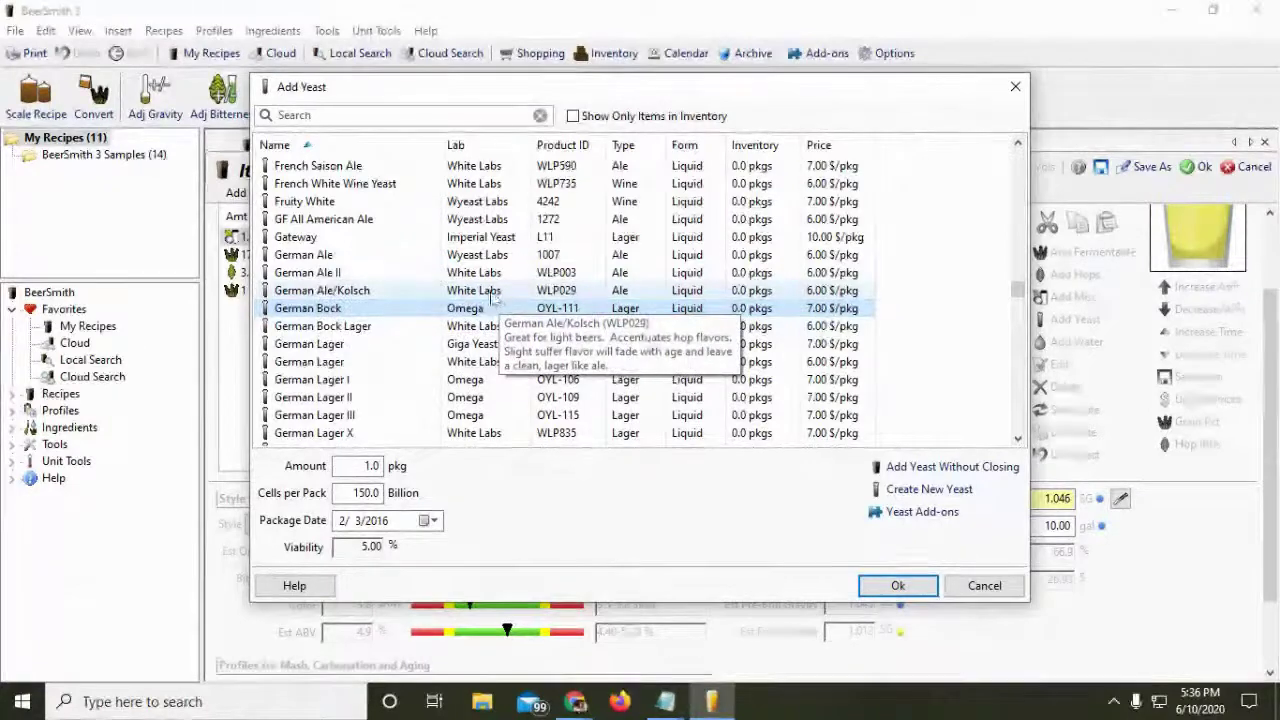
pyautogui.click(491, 293)
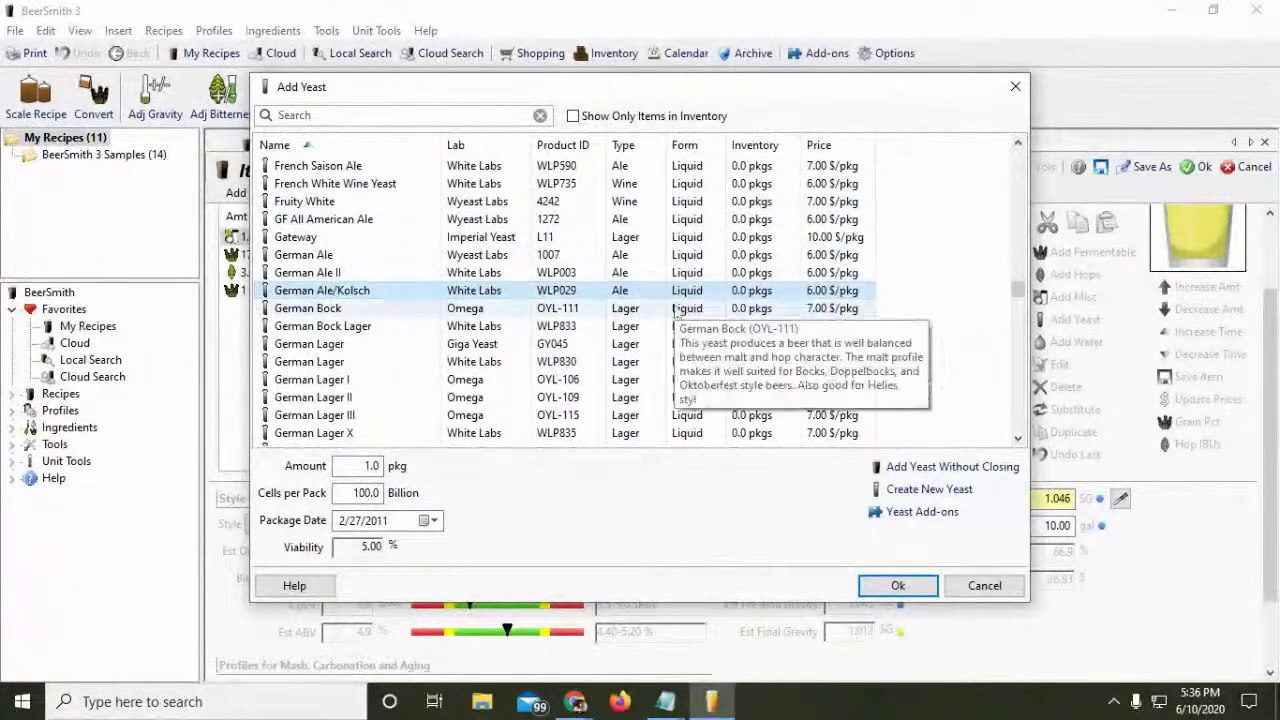
pyautogui.moveTo(665, 701)
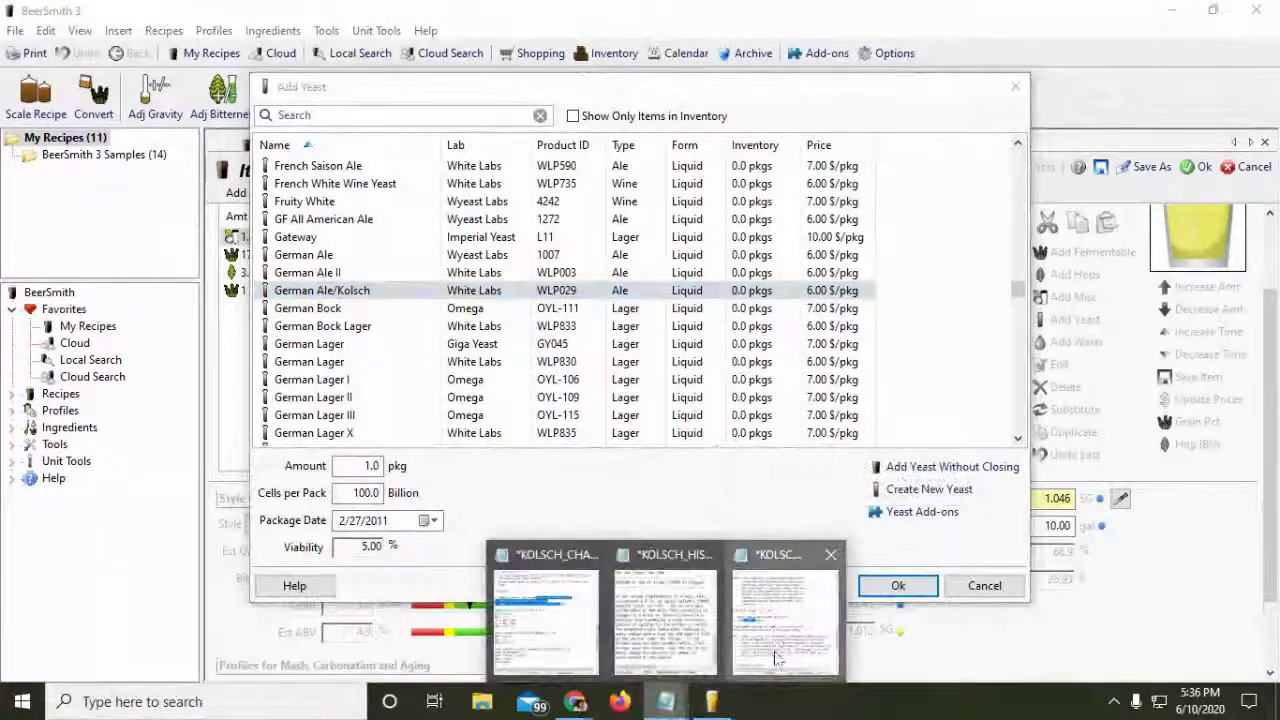
pyautogui.click(778, 658)
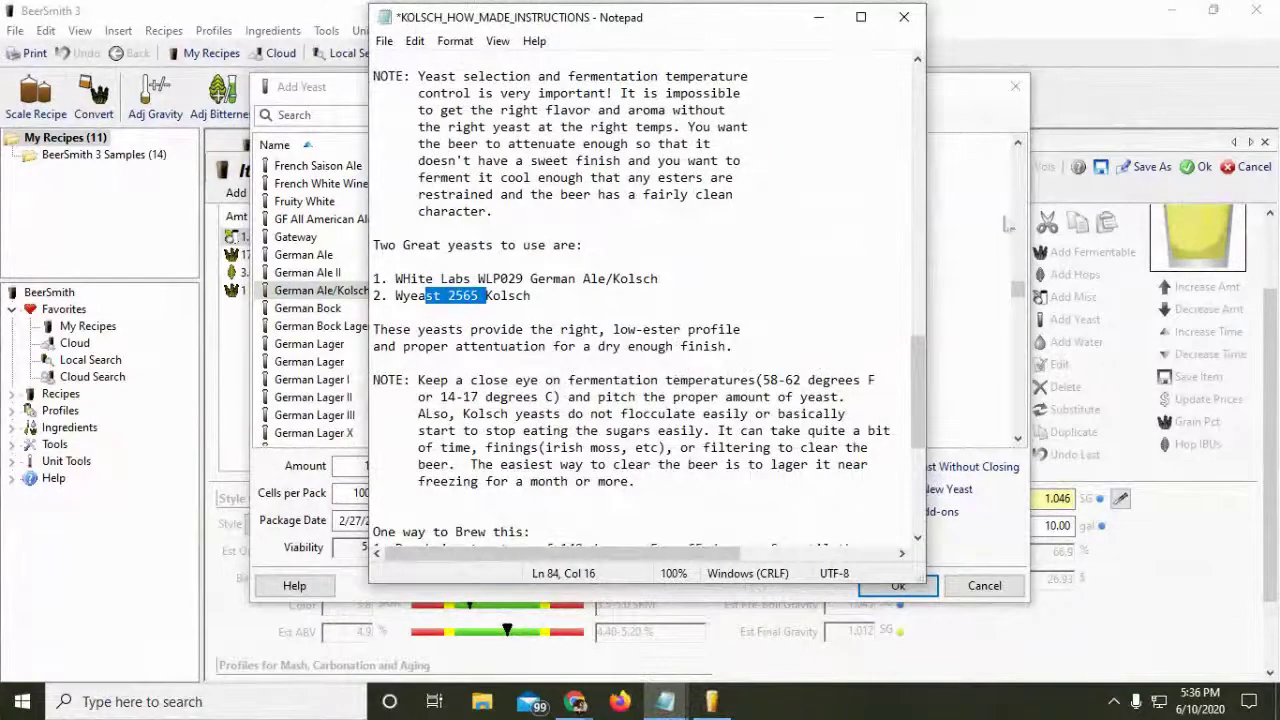
pyautogui.click(1010, 222)
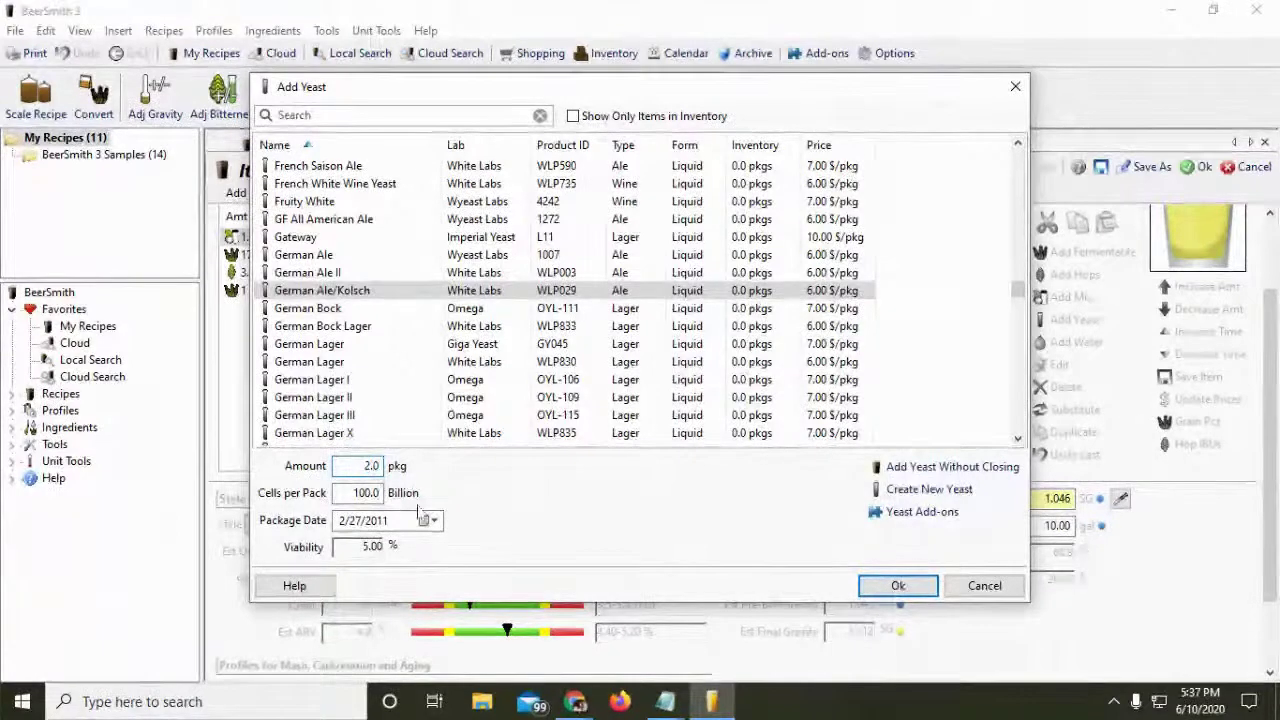
pyautogui.click(872, 588)
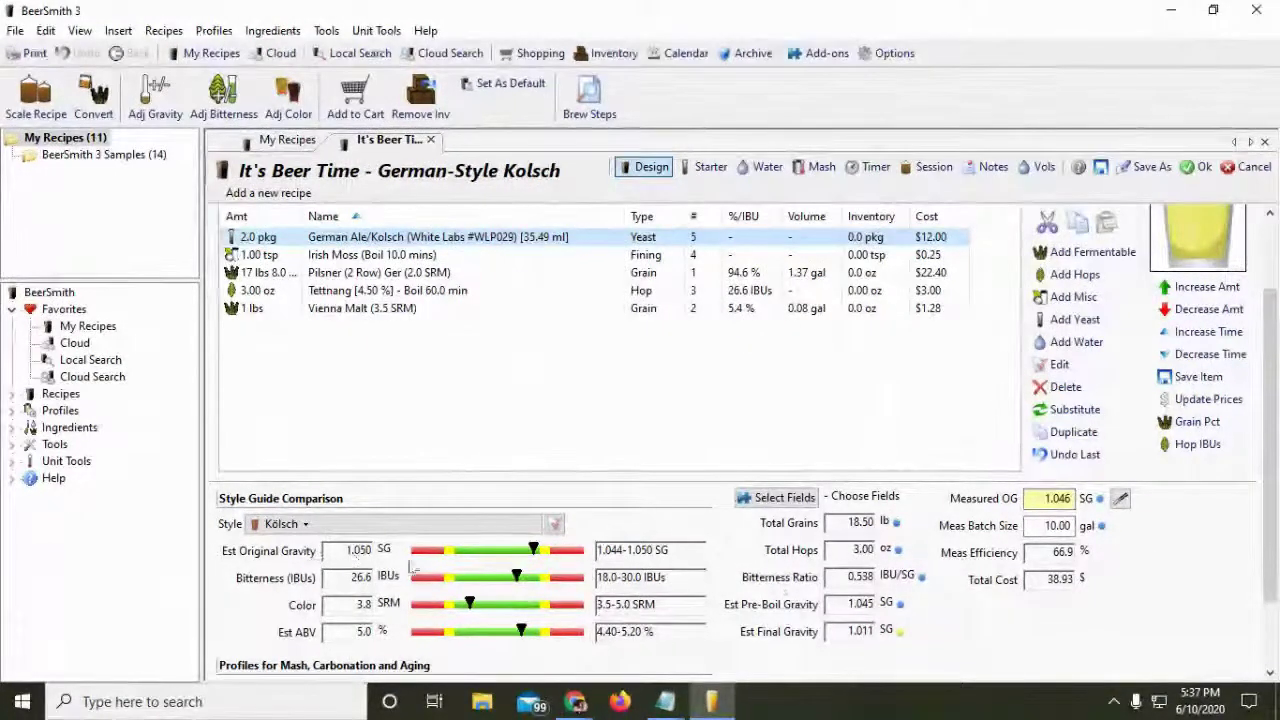
# - Set the recipe's measured original gravity to 1.050 SG and review the ingredient list, style comparison and profiles
pyautogui.moveTo(1062, 502); pyautogui.dragTo(1085, 525)
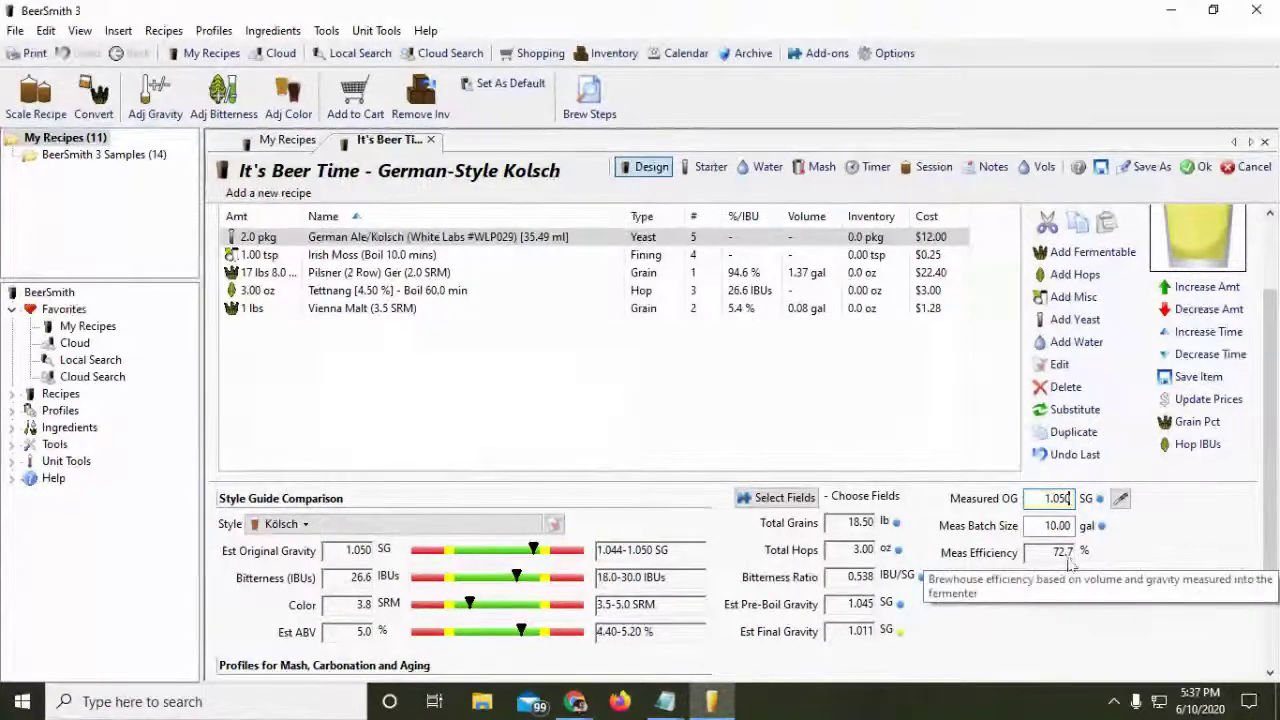
pyautogui.scroll(4, 750, 420)
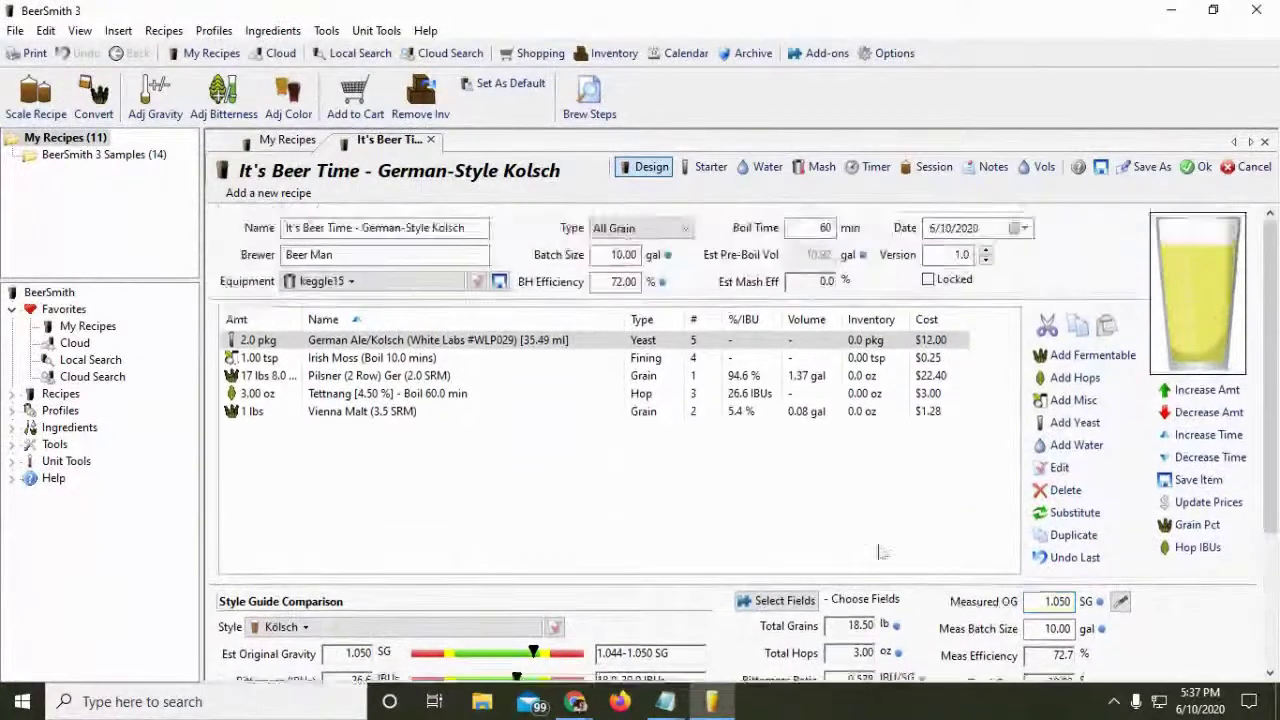
pyautogui.scroll(-1, 640, 300)
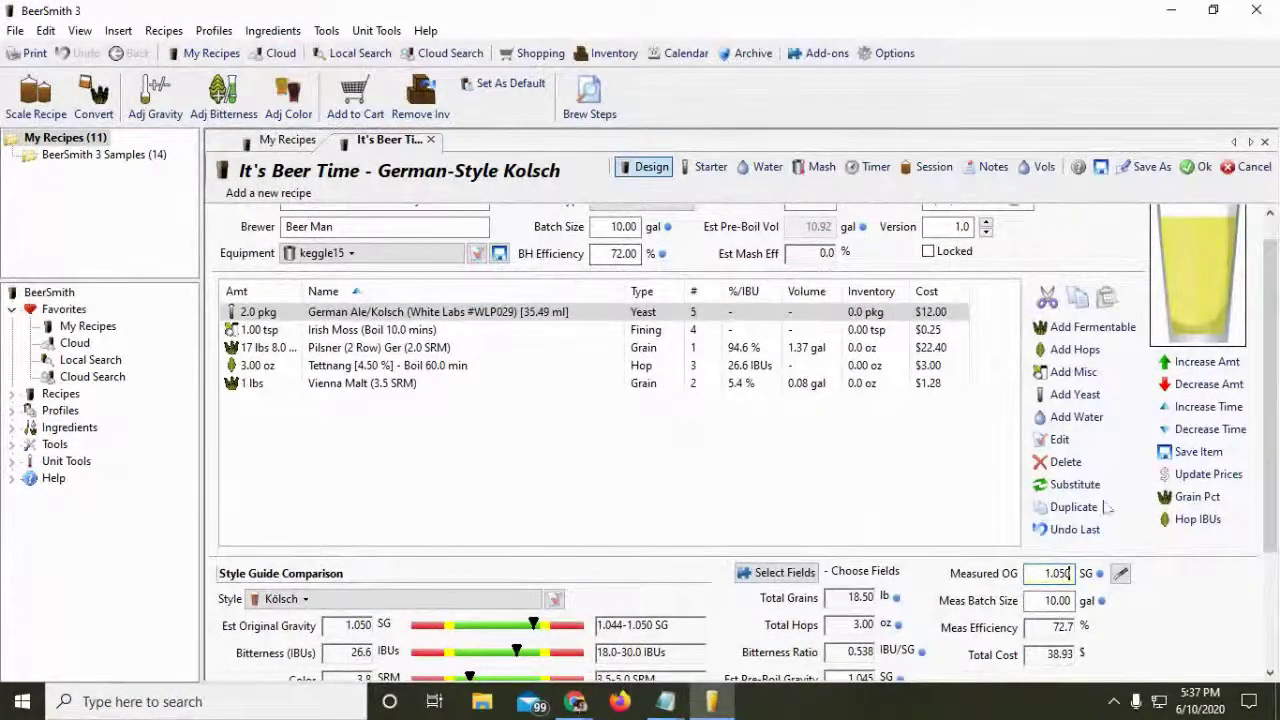
pyautogui.scroll(-1, 657, 261)
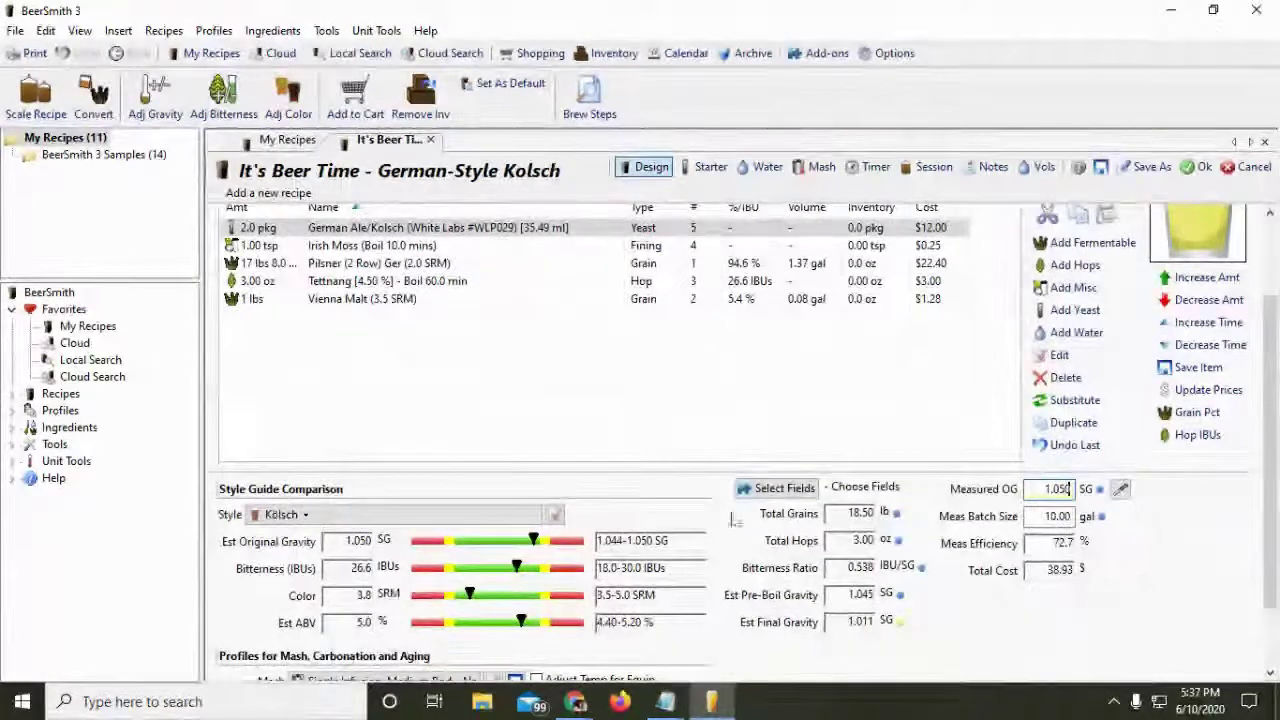
pyautogui.scroll(-1, 770, 600)
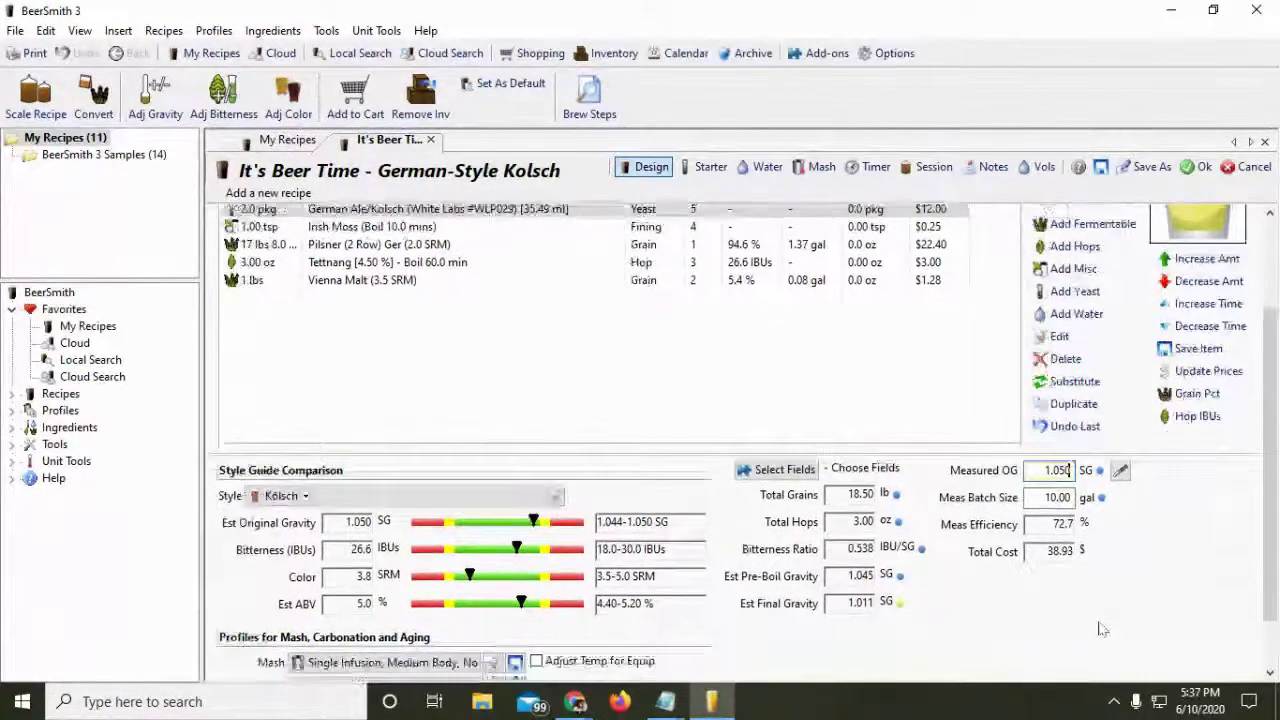
pyautogui.scroll(2, 812, 617)
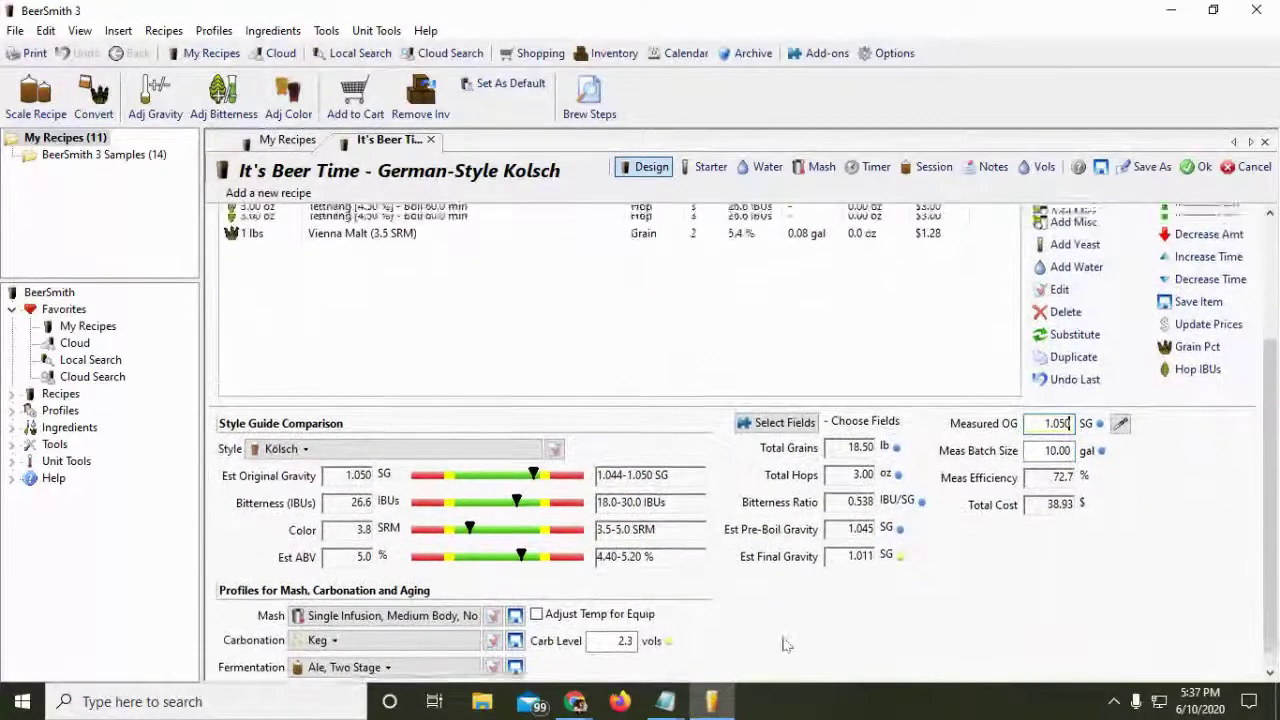
# - Save the finished German-Style Kolsch recipe to My Recipes and close the program
pyautogui.click(1197, 168)
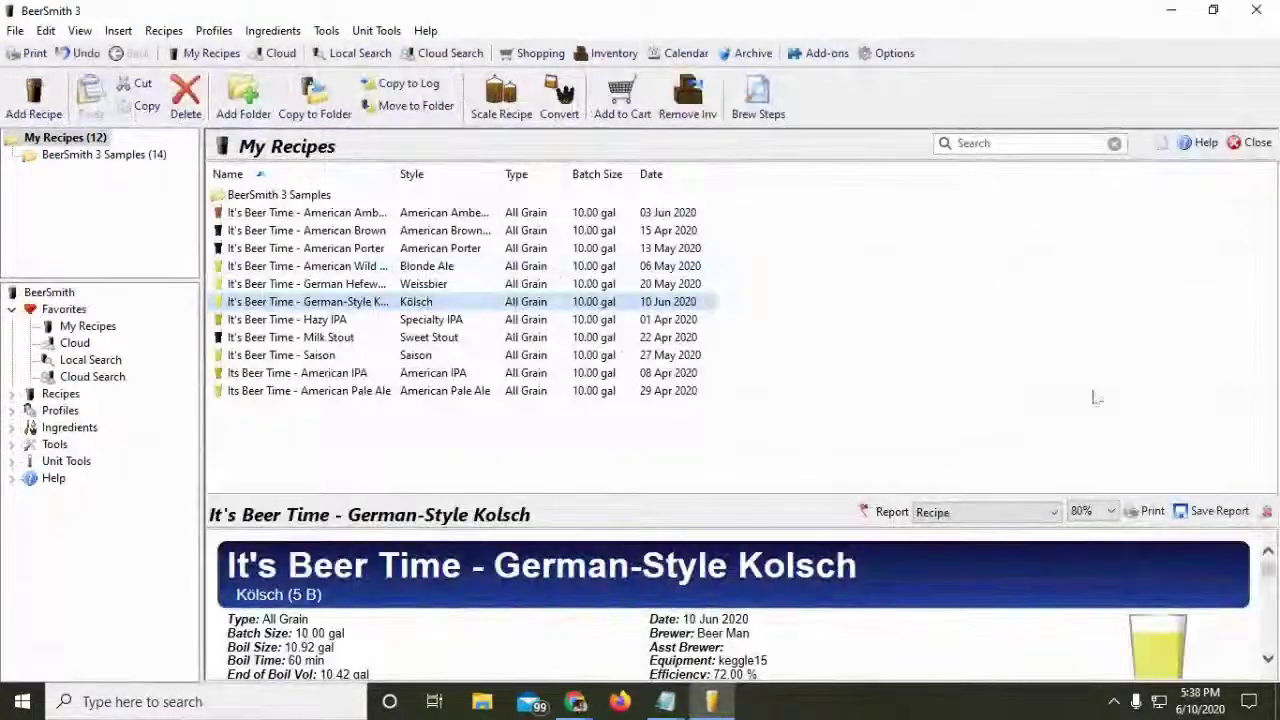
pyautogui.click(1262, 11)
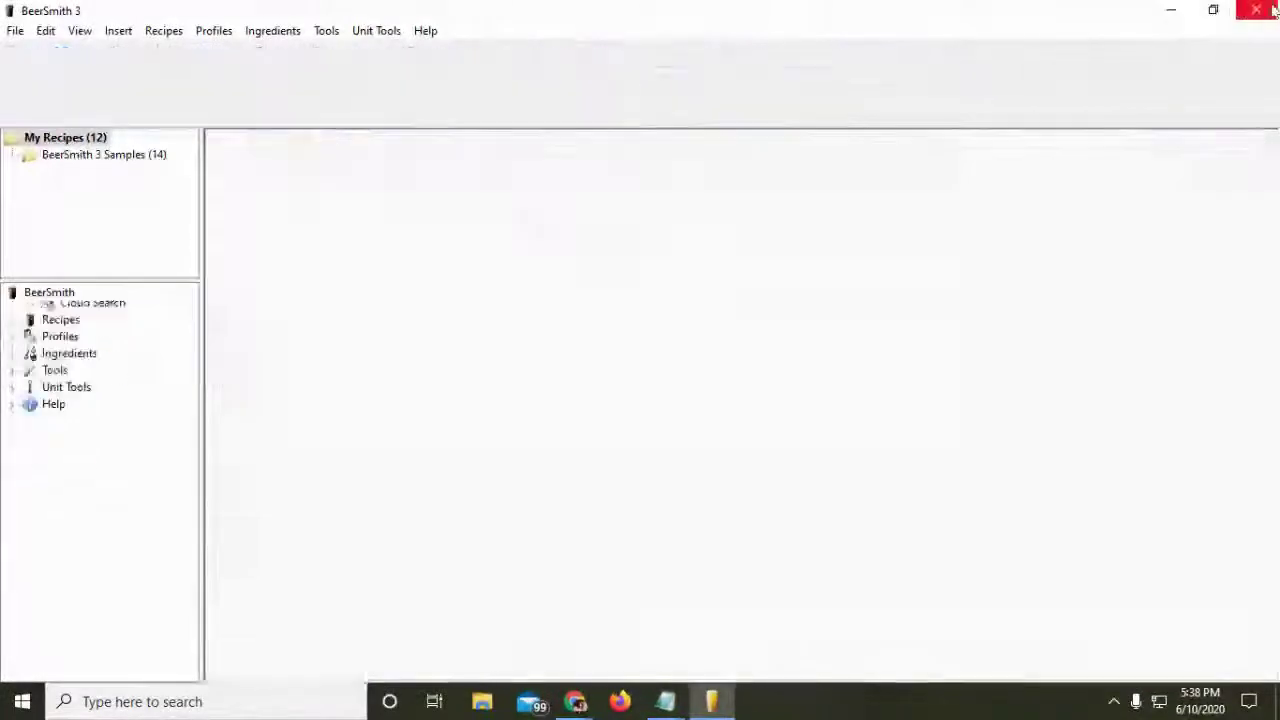